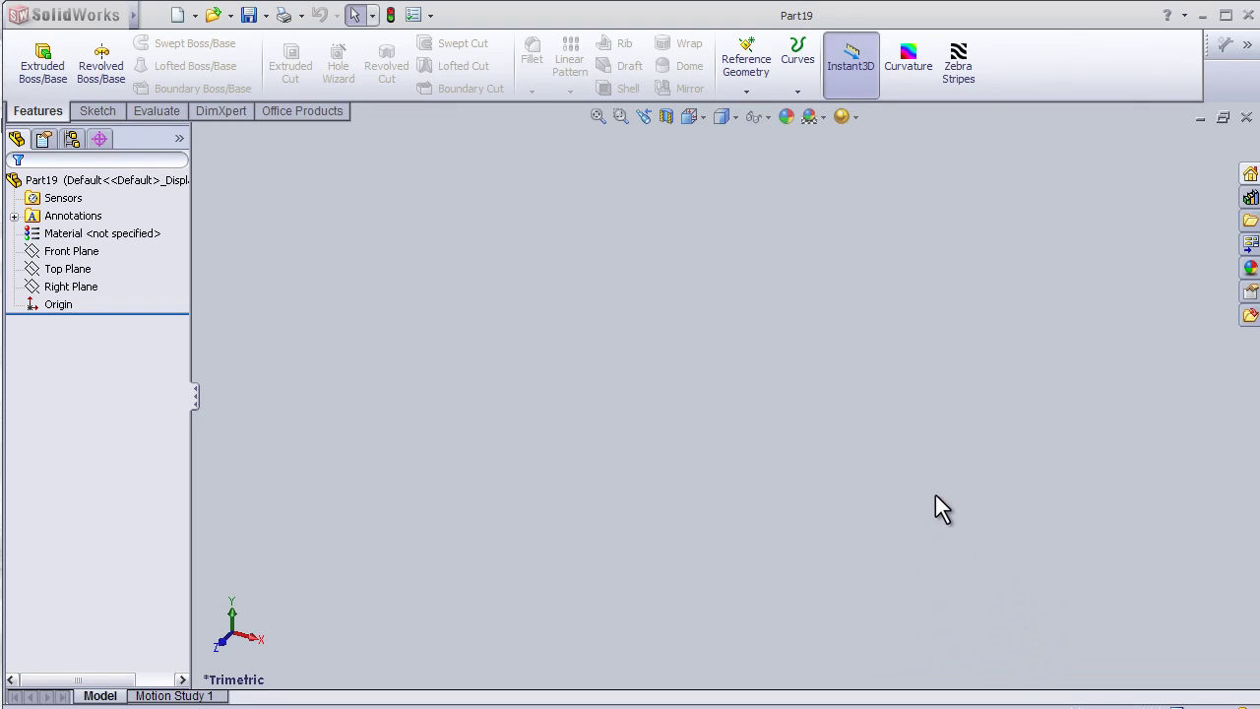
- Bring the SolidWorks window with the empty Part19 into focus
{"action": "left_click", "coordinate": [309, 312]}
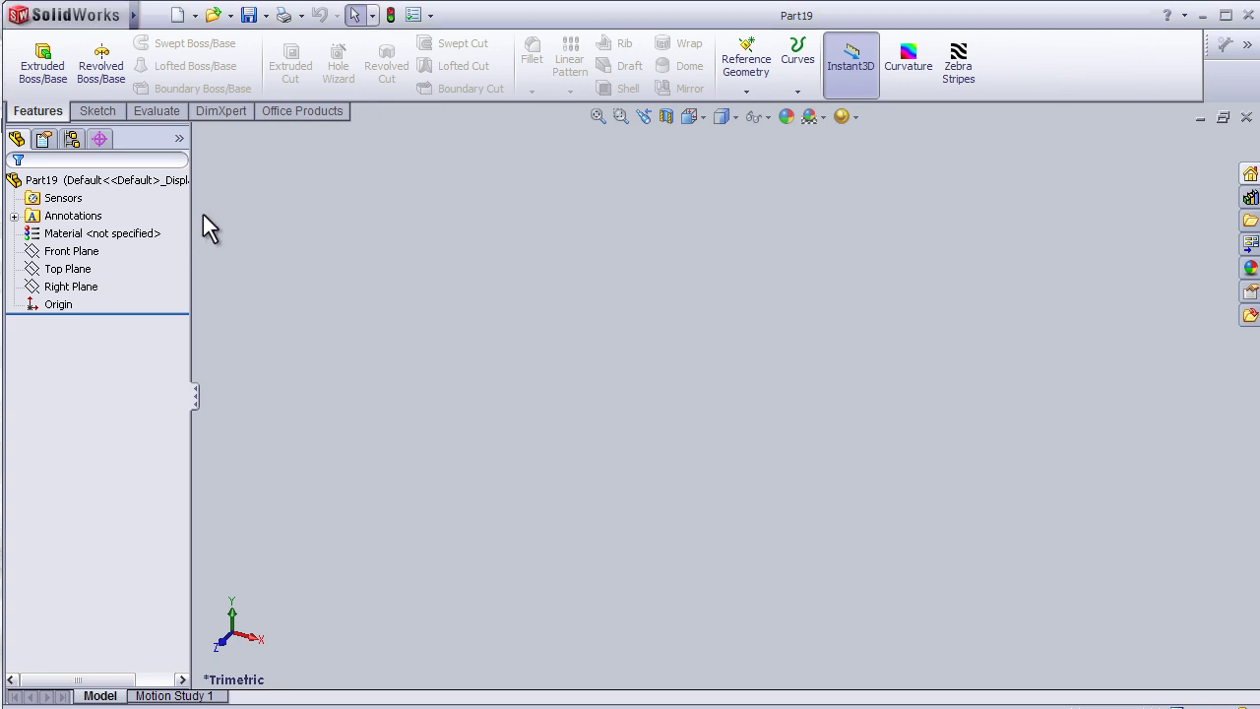
- Start a sketch on Top Plane and draw a corner rectangle from the origin
{"action": "left_click", "coordinate": [79, 269]}
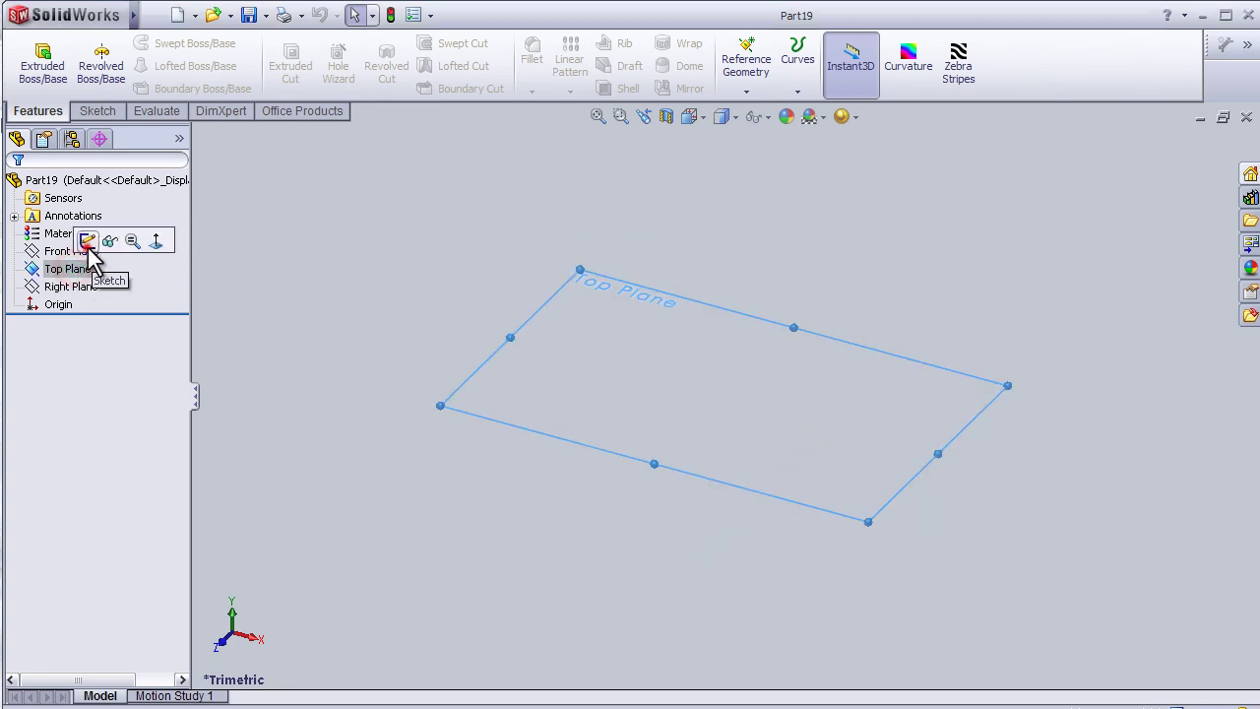
{"action": "left_click", "coordinate": [88, 242]}
{"action": "left_click", "coordinate": [127, 65]}
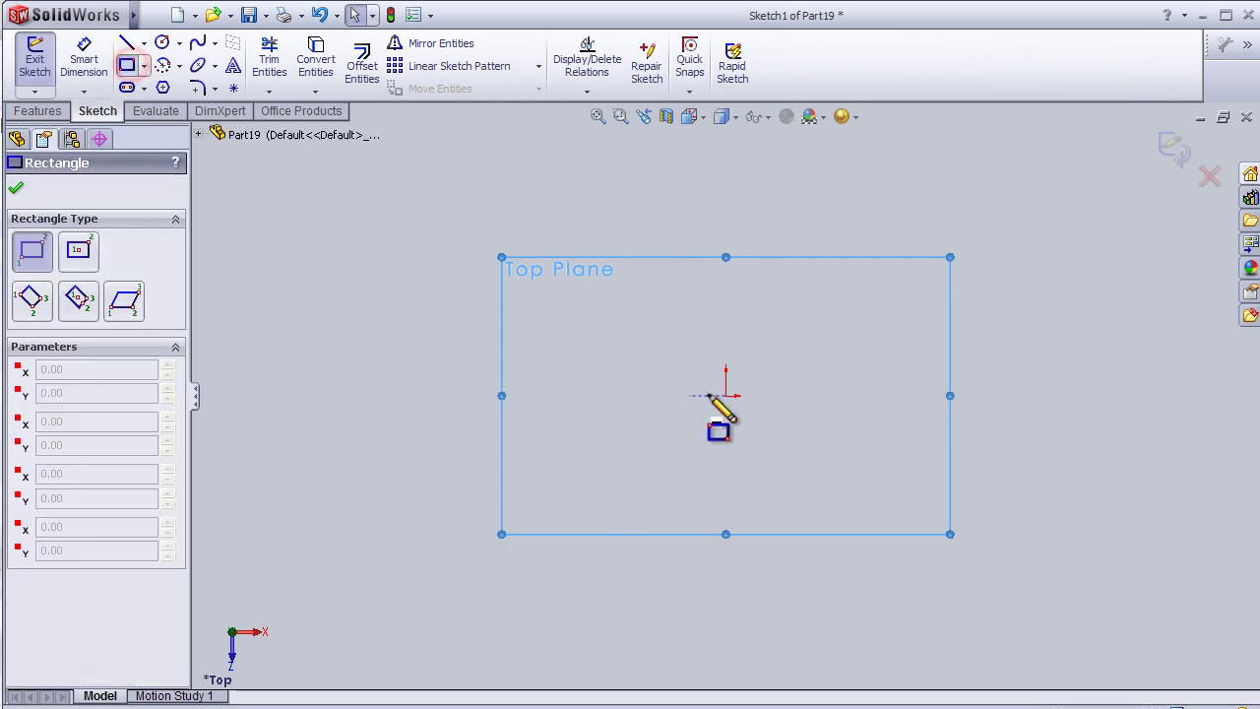
{"action": "left_click", "coordinate": [725, 395]}
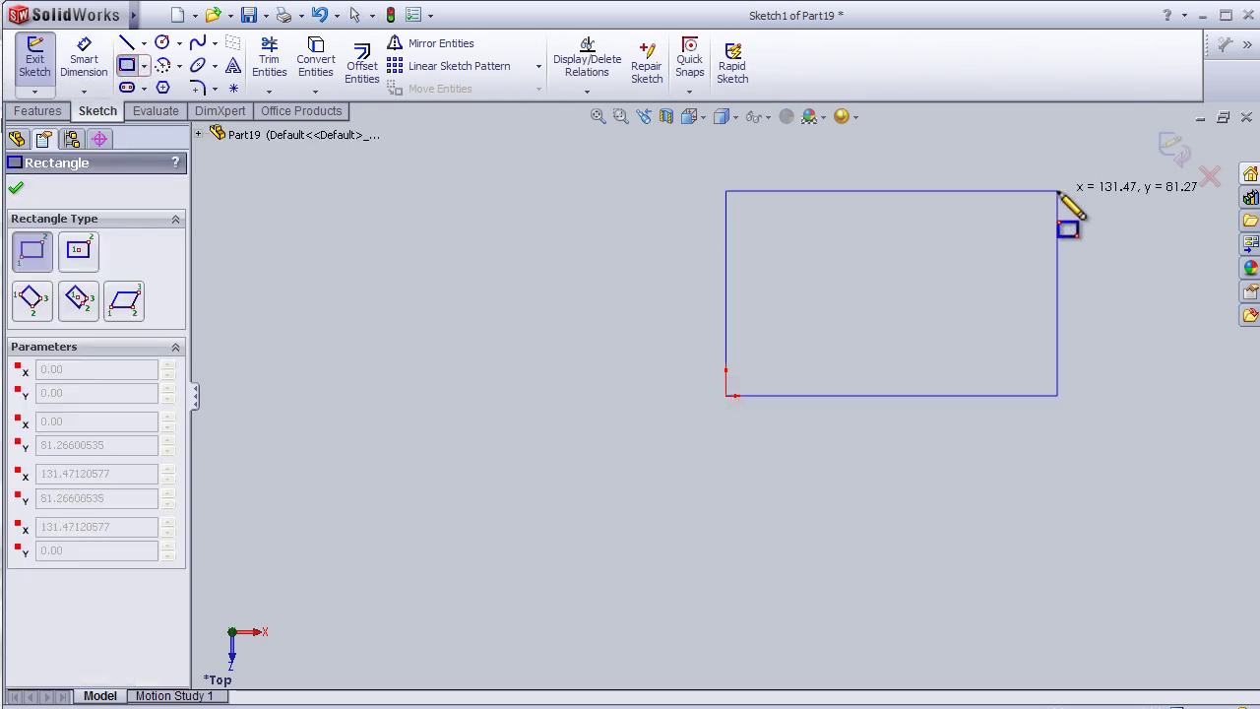
{"action": "left_click", "coordinate": [1059, 192]}
- Dimension the rectangle 100 mm high and 150 mm wide
{"action": "left_click", "coordinate": [84, 61]}
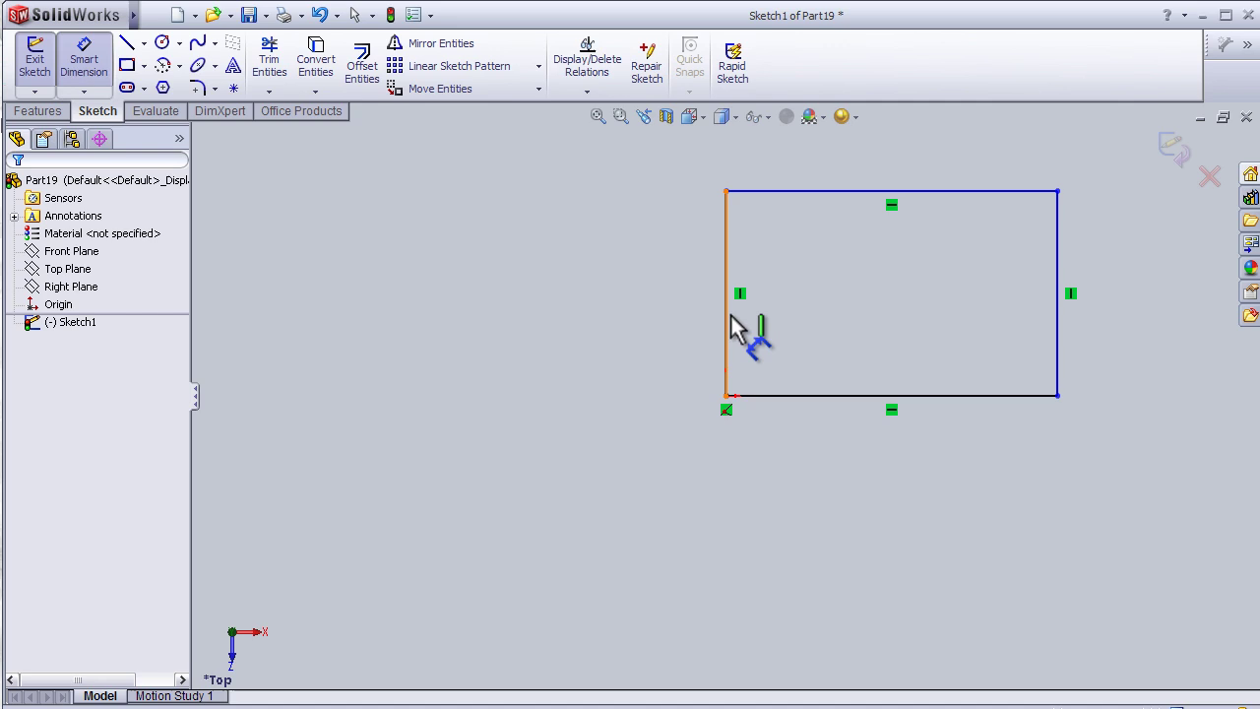
{"action": "left_click", "coordinate": [731, 320]}
{"action": "left_click", "coordinate": [513, 334]}
{"action": "type", "text": "100"}
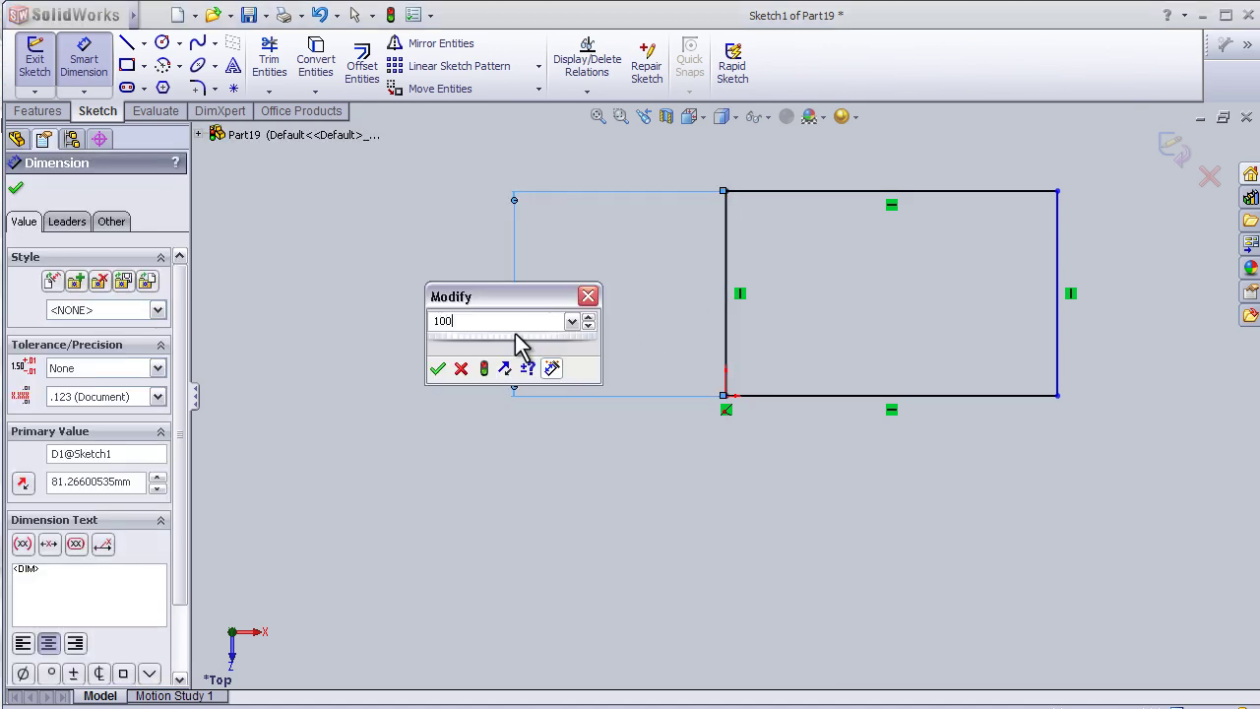
{"action": "key", "text": "Return"}
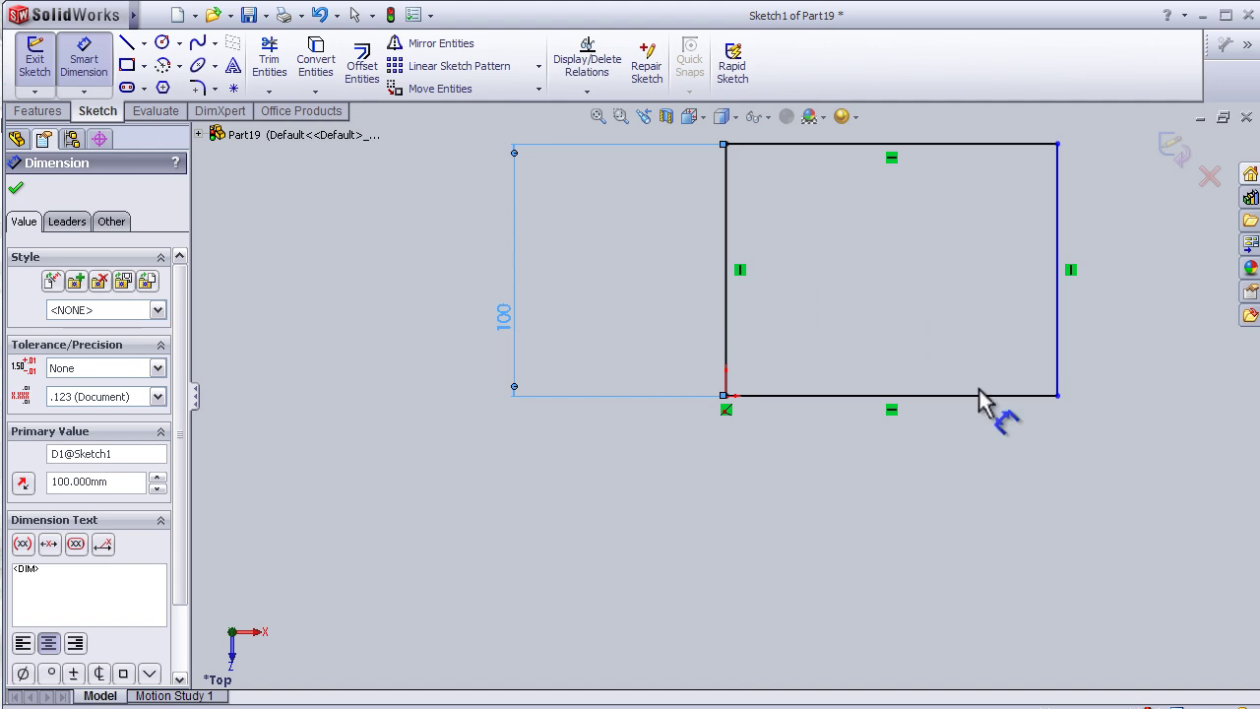
{"action": "left_click", "coordinate": [972, 395]}
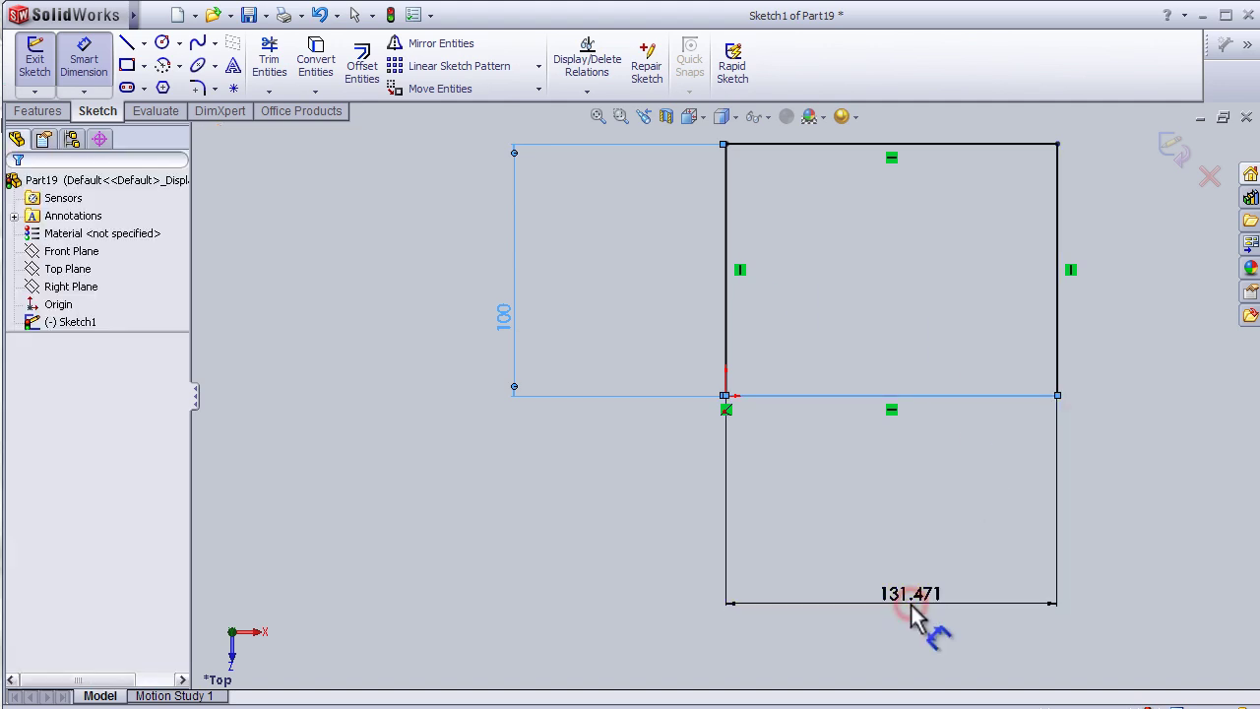
{"action": "left_click", "coordinate": [913, 604]}
{"action": "type", "text": "150"}
{"action": "key", "text": "Return"}
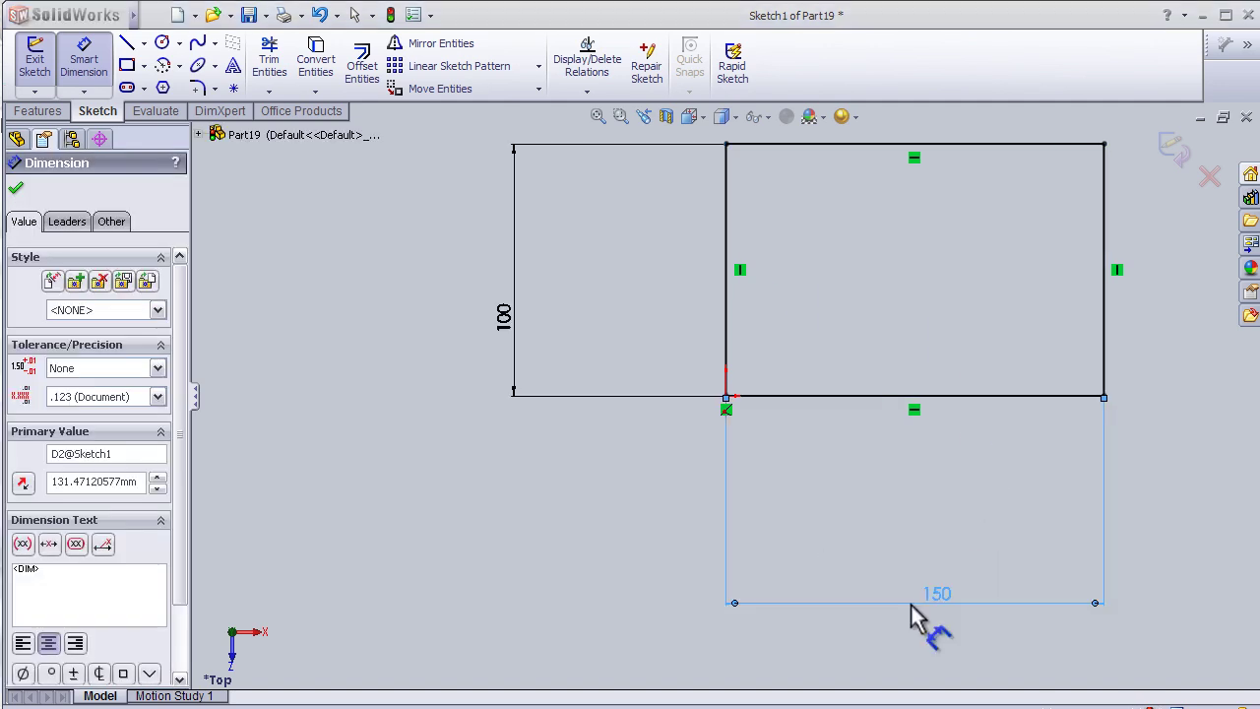
{"action": "left_click", "coordinate": [29, 113]}
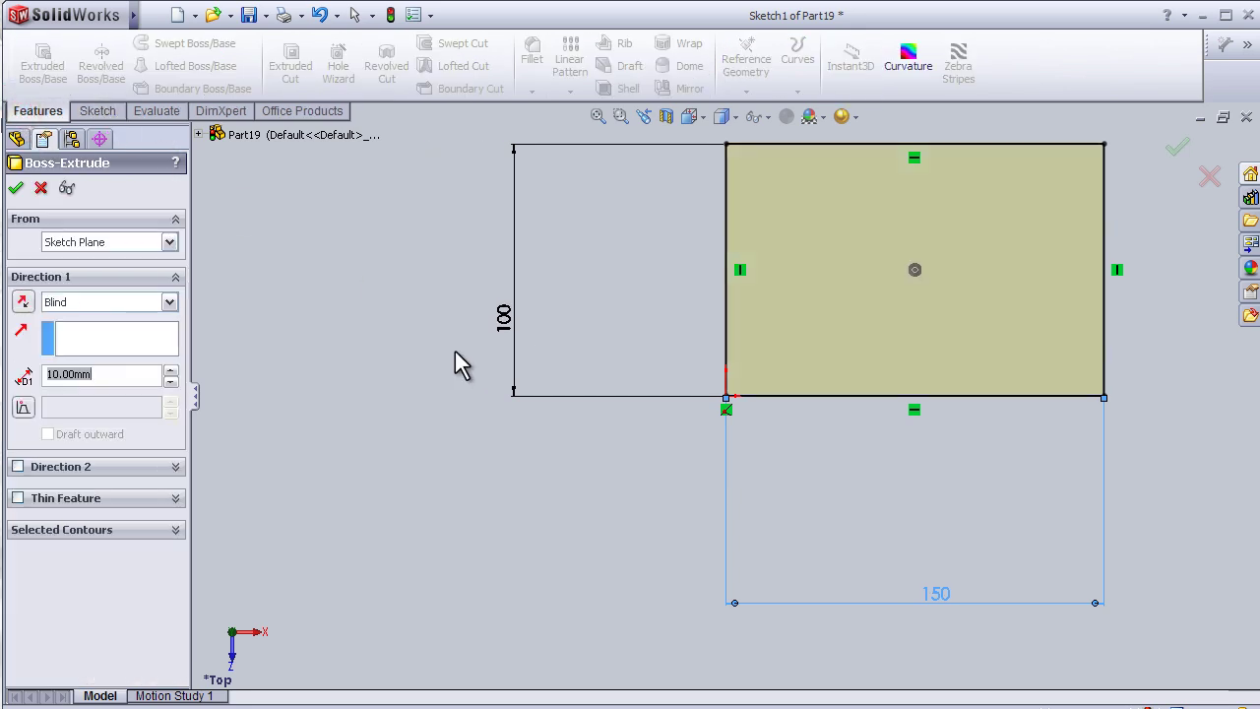
- Extrude the 100 × 150 rectangle 25 mm Blind as Boss-Extrude1
{"action": "left_click", "coordinate": [171, 372]}
{"action": "left_click", "coordinate": [104, 375]}
{"action": "type", "text": "25"}
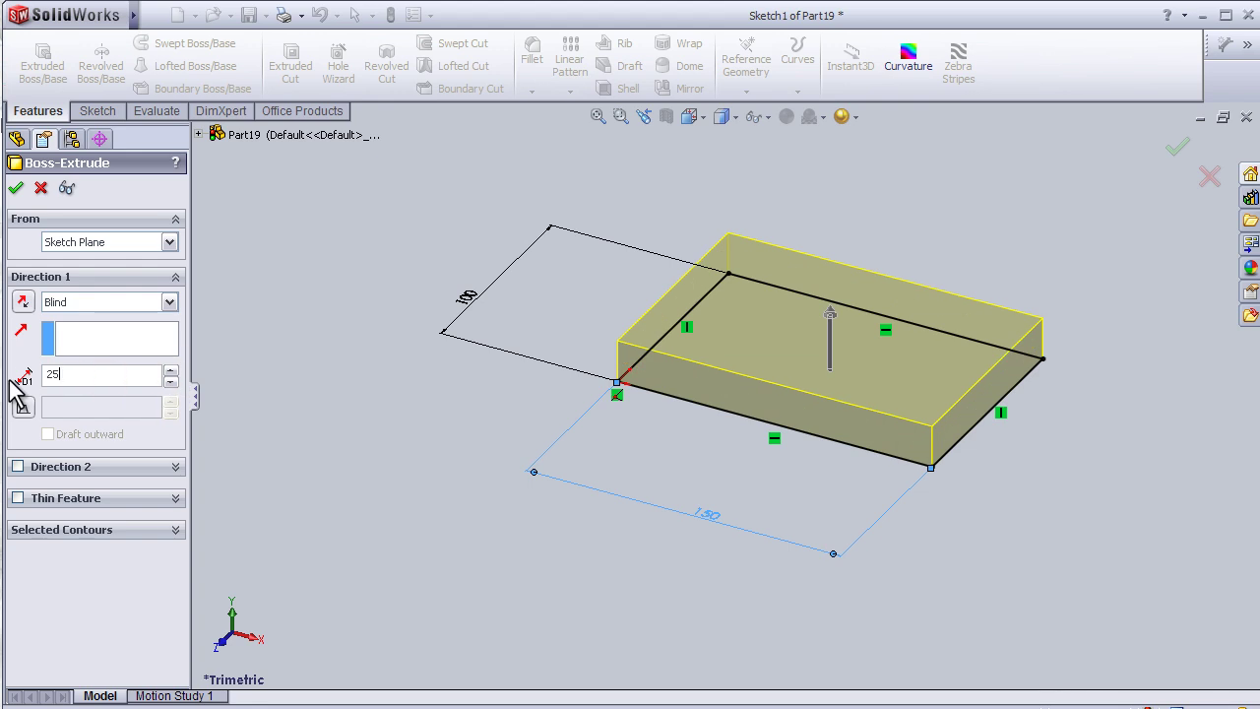
{"action": "key", "text": "Return"}
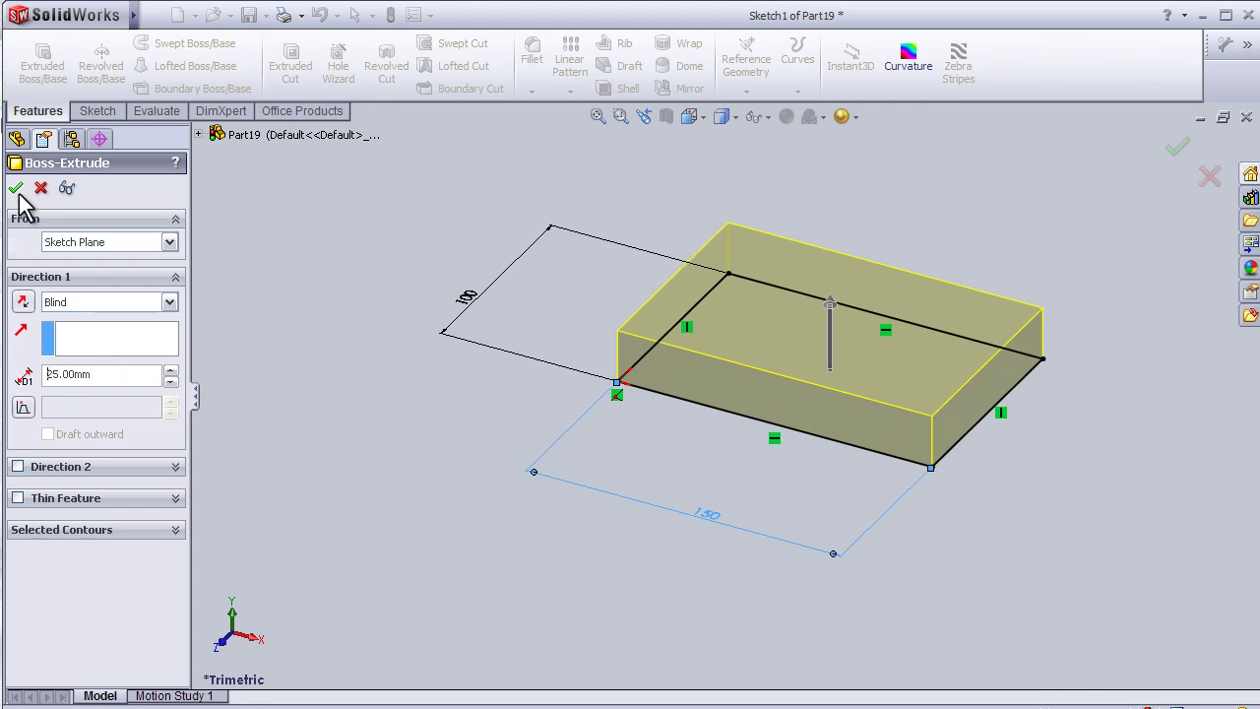
{"action": "left_click", "coordinate": [17, 189]}
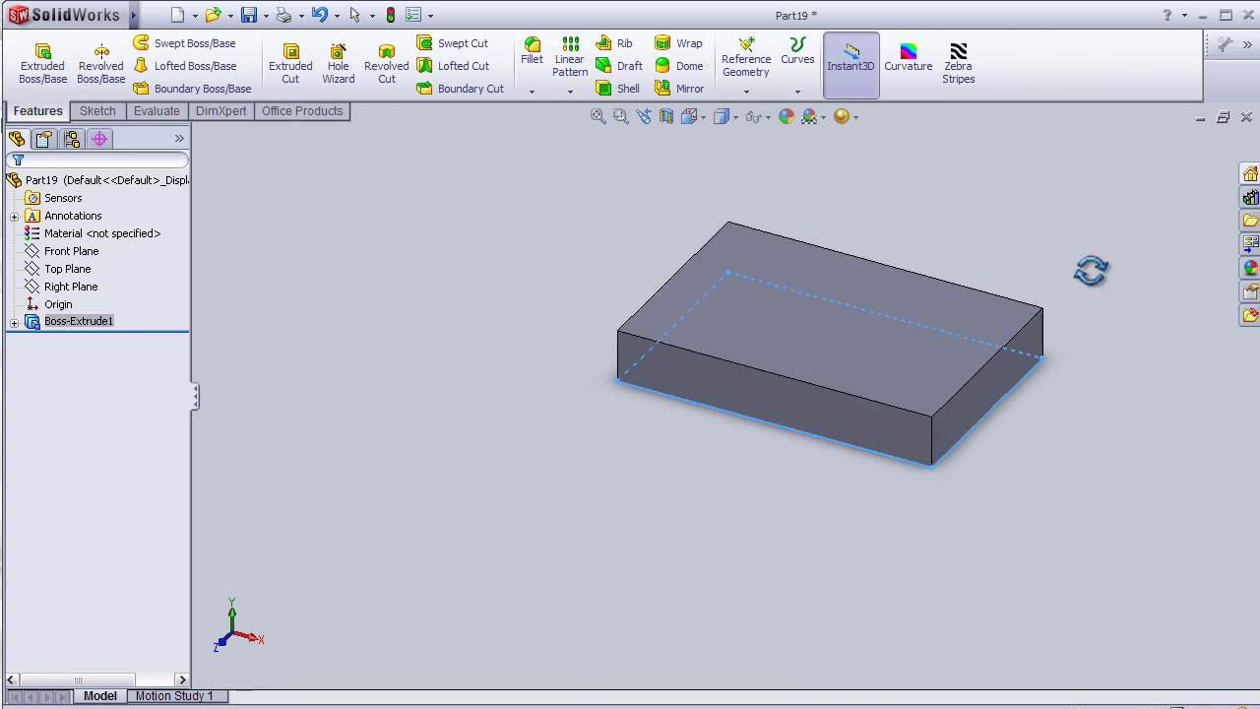
{"action": "mouse_move", "coordinate": [1091, 271]}
{"action": "middle_mouse_down"}
{"action": "mouse_move", "coordinate": [1088, 312]}
{"action": "mouse_move", "coordinate": [606, 241]}
{"action": "mouse_move", "coordinate": [745, 217]}
{"action": "middle_mouse_up"}
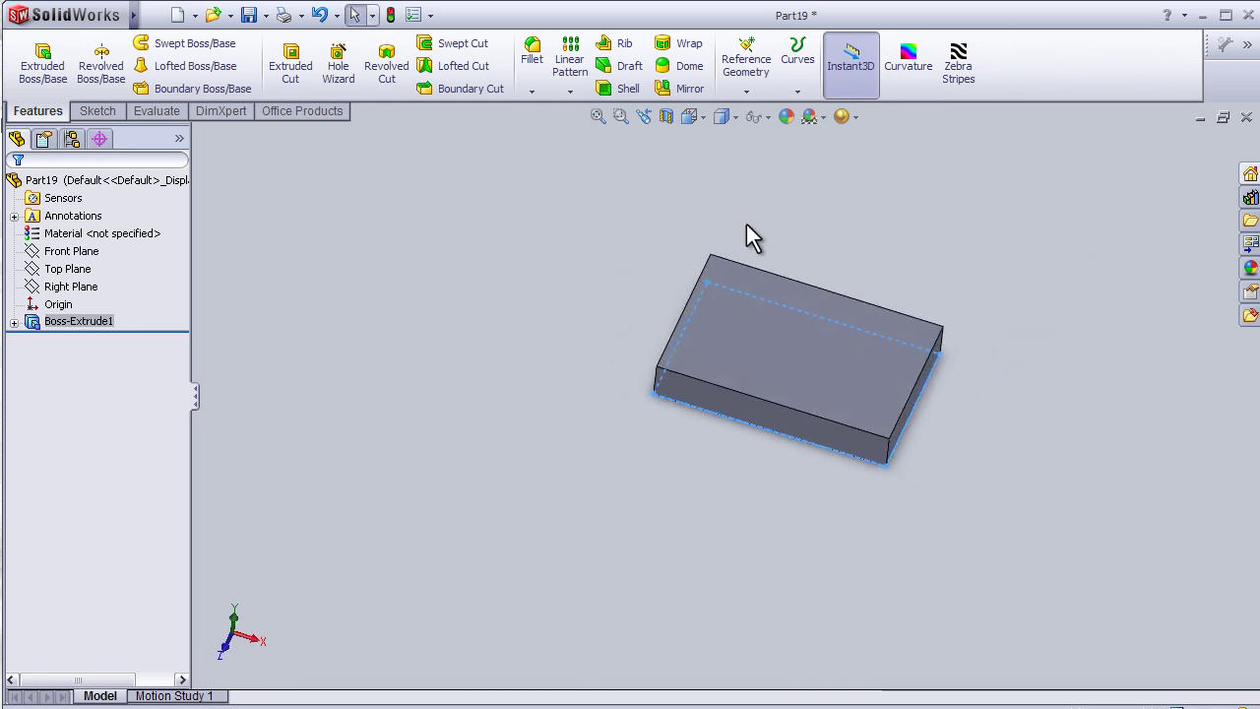
- Open Hole Wizard and review the counterbore spec: ANSI Inch, #00 binding head, Through All
{"action": "left_click", "coordinate": [344, 81]}
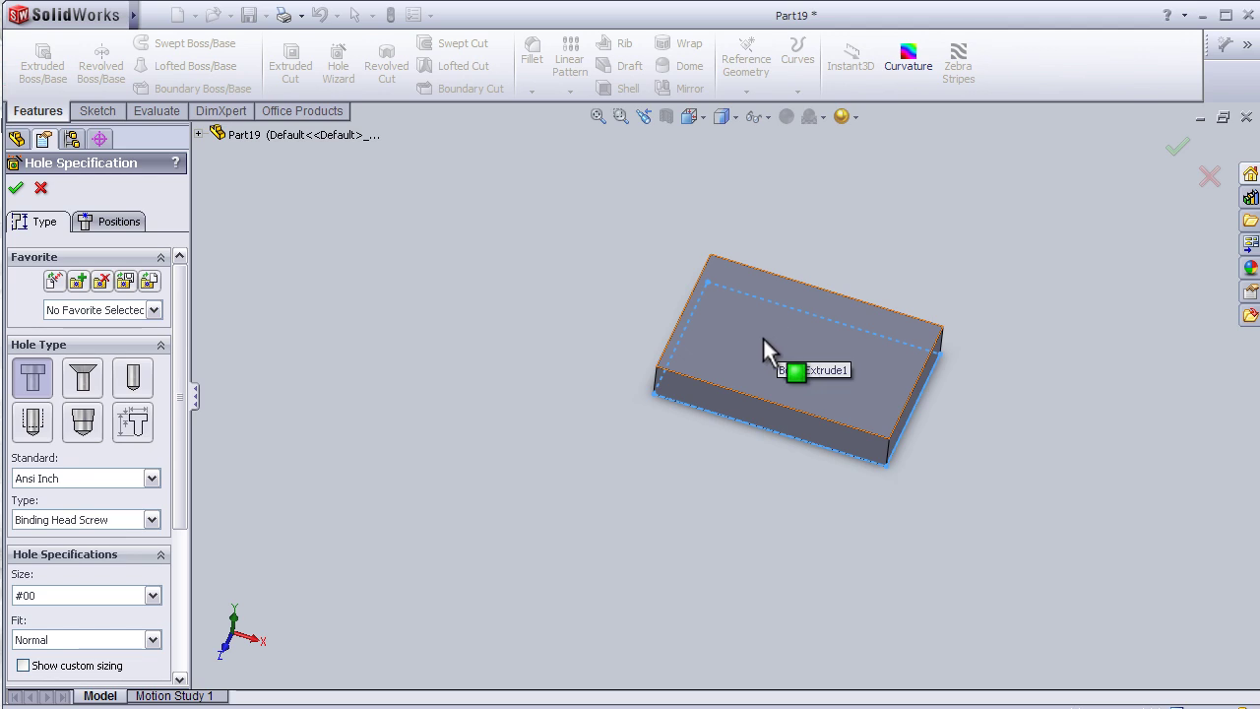
{"action": "left_click_drag", "start_coordinate": [179, 315], "coordinate": [179, 345]}
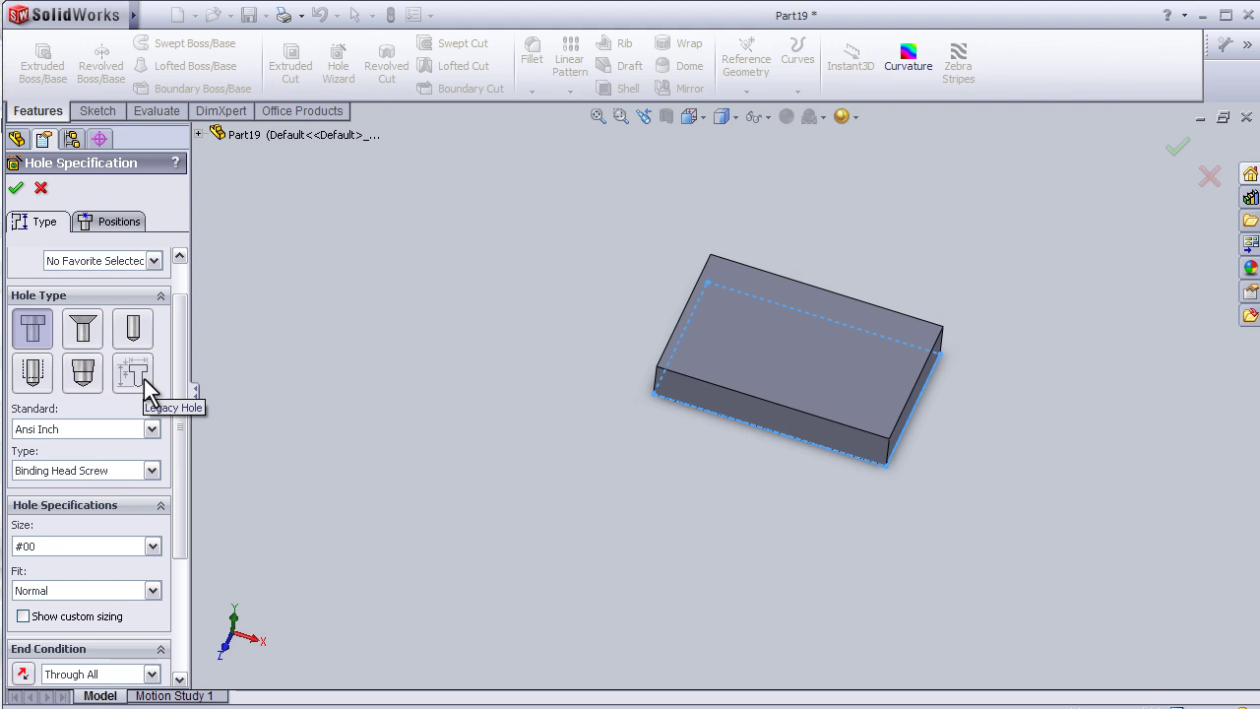
{"action": "left_click_drag", "start_coordinate": [180, 373], "coordinate": [181, 433]}
{"action": "left_click", "coordinate": [151, 448]}
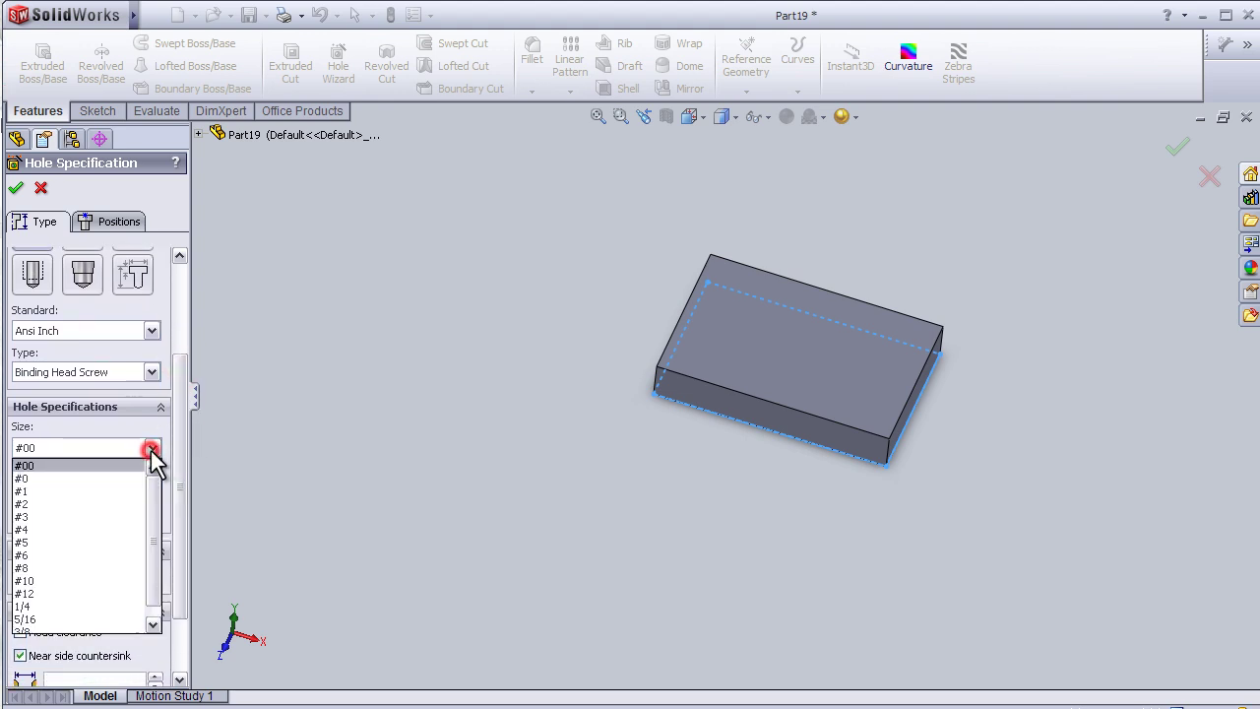
{"action": "left_click", "coordinate": [156, 448]}
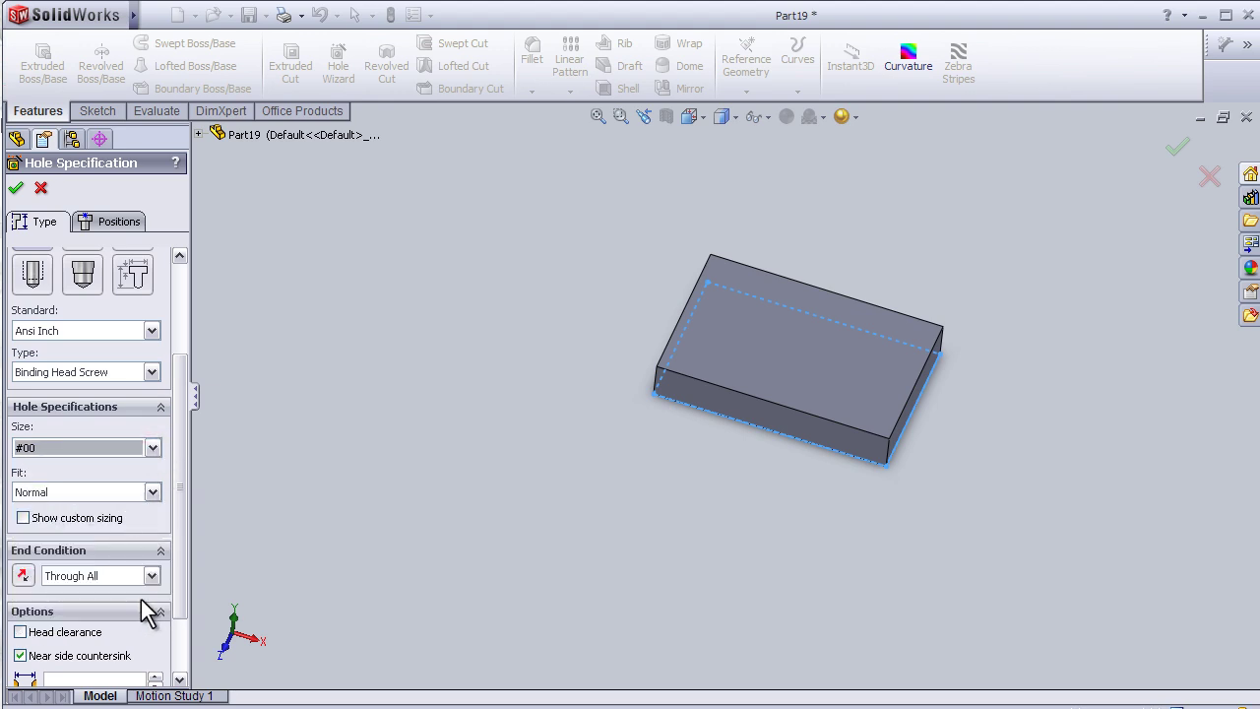
{"action": "left_click_drag", "start_coordinate": [179, 536], "coordinate": [188, 611]}
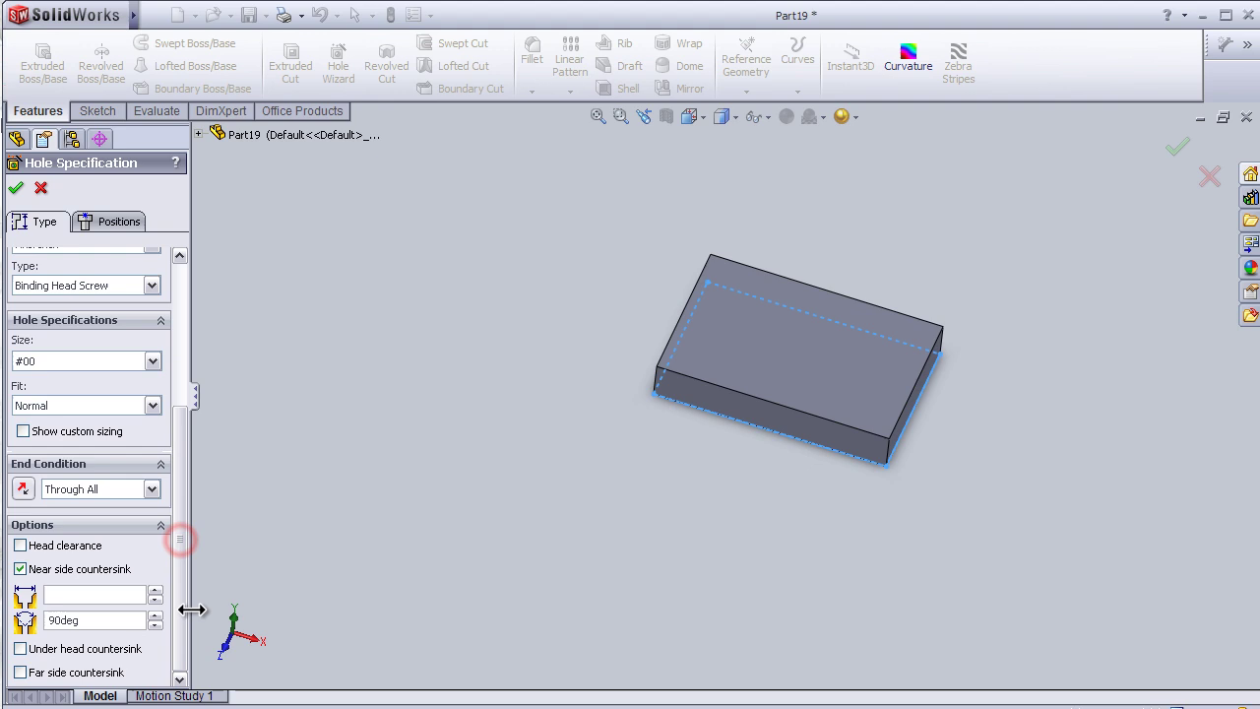
{"action": "middle_click_drag", "start_coordinate": [493, 311], "coordinate": [641, 395]}
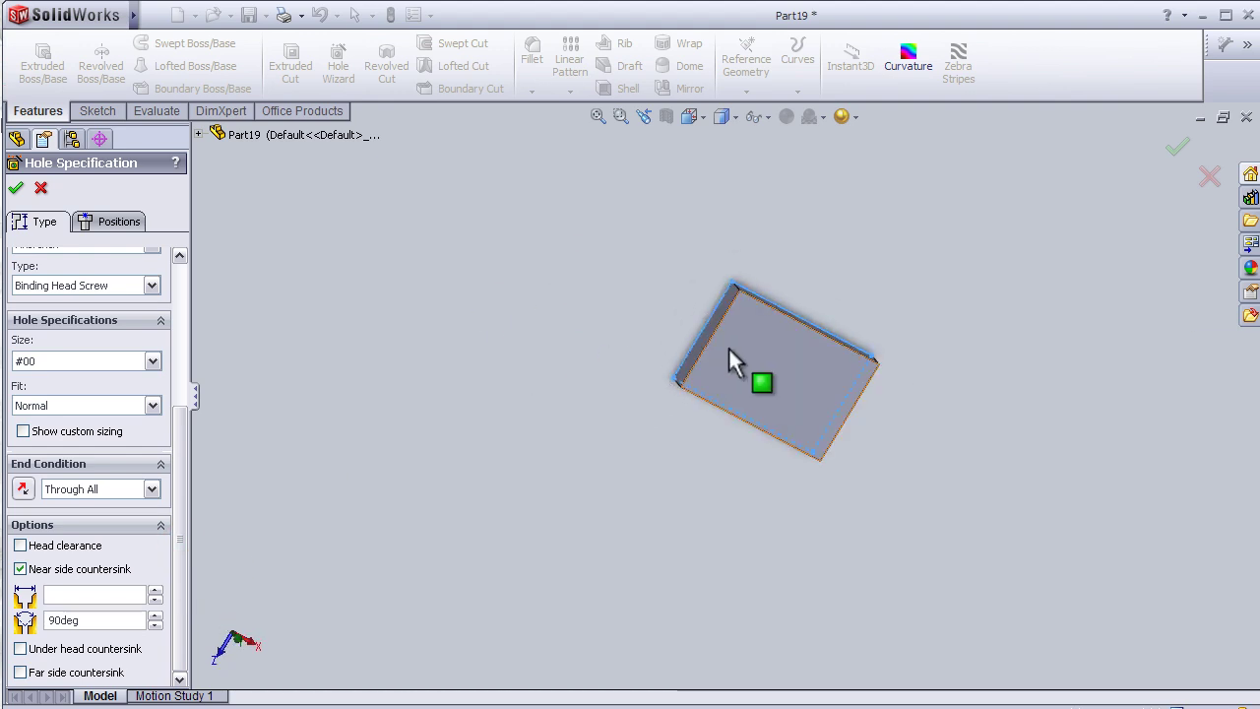
- View the block Normal To, select its top face, and set the hole size to #10
{"action": "key", "text": "space"}
{"action": "left_click", "coordinate": [794, 471]}
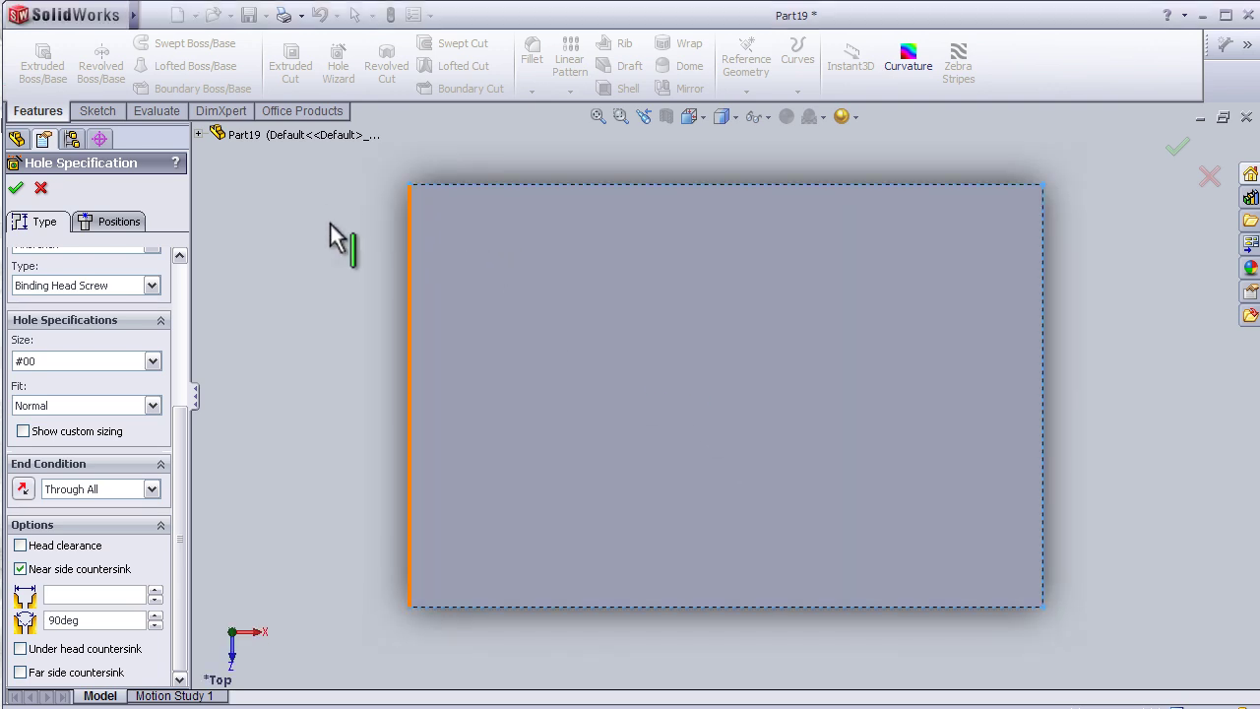
{"action": "left_click", "coordinate": [461, 236]}
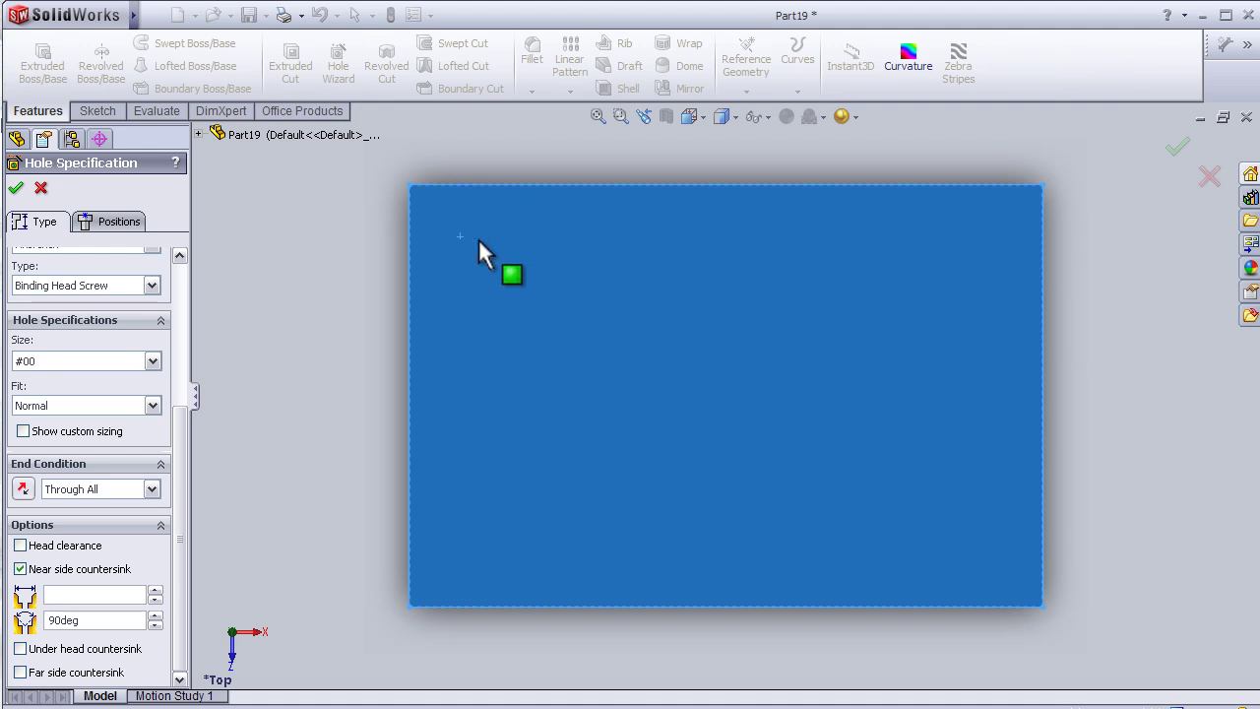
{"action": "left_click", "coordinate": [153, 362]}
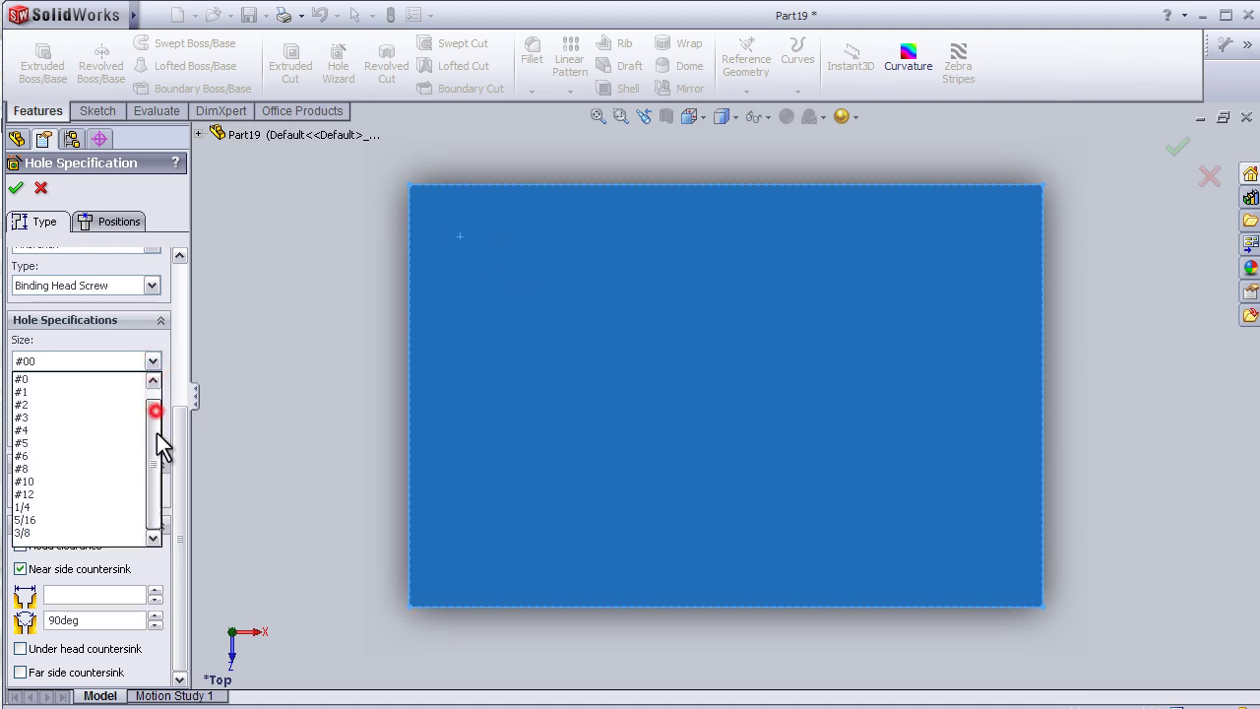
{"action": "left_click", "coordinate": [49, 492]}
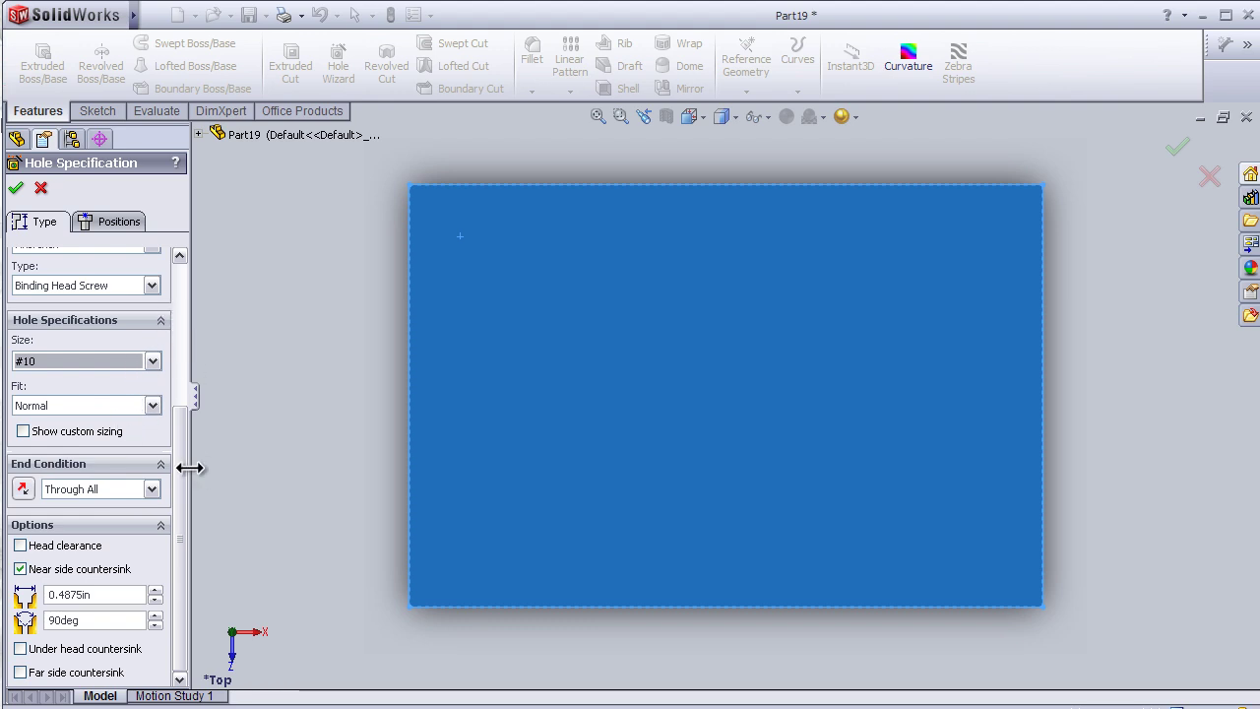
{"action": "left_click_drag", "start_coordinate": [183, 466], "coordinate": [183, 323]}
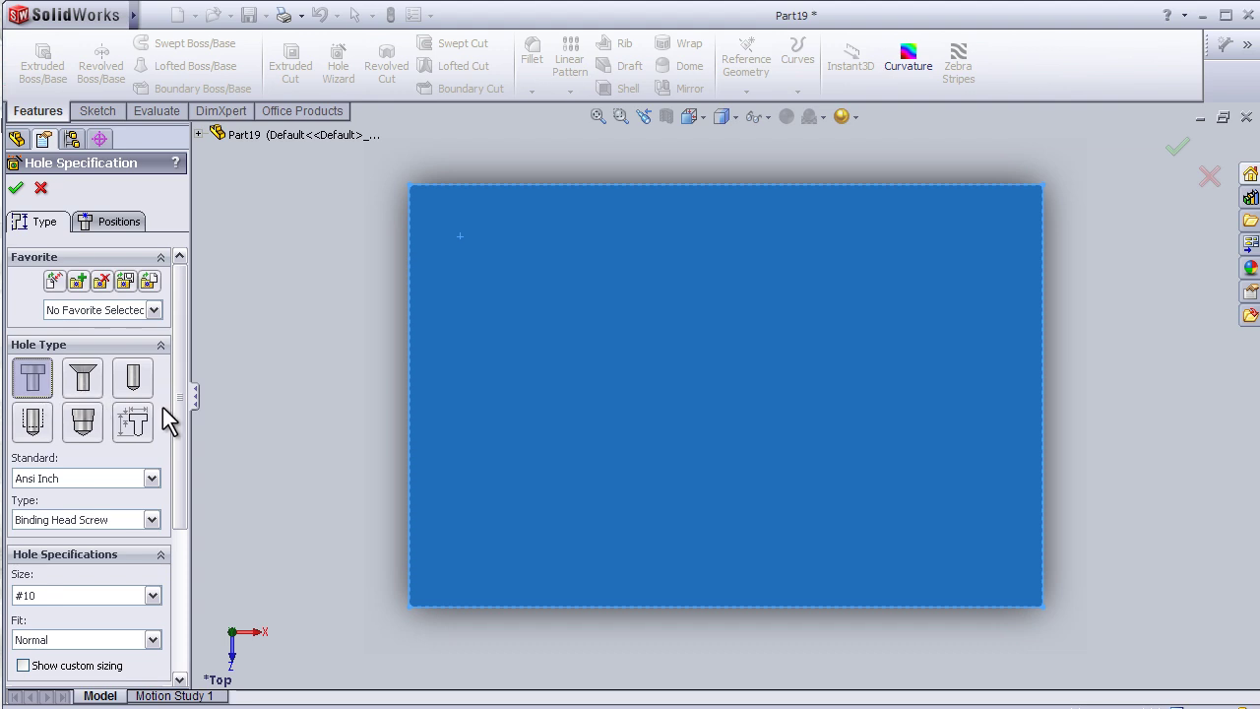
{"action": "left_click_drag", "start_coordinate": [178, 399], "coordinate": [188, 547]}
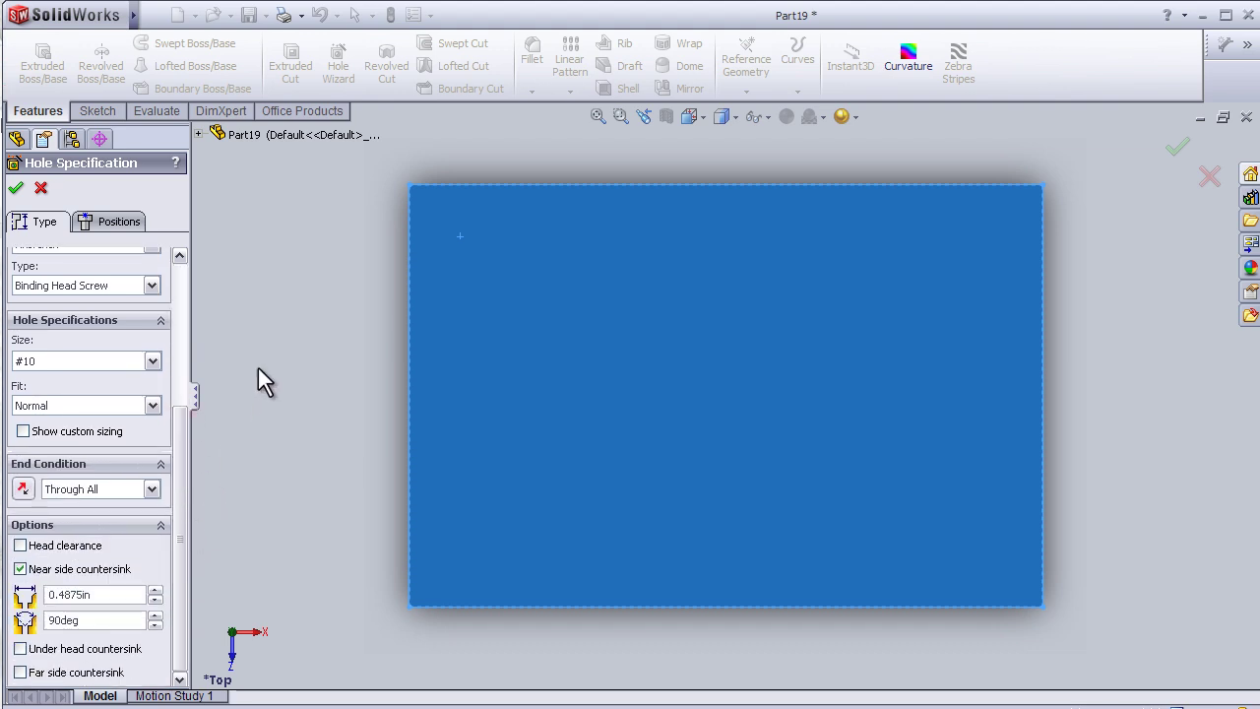
- Place the #10 hole's centre point near a corner of the top face
{"action": "left_click", "coordinate": [1184, 146]}
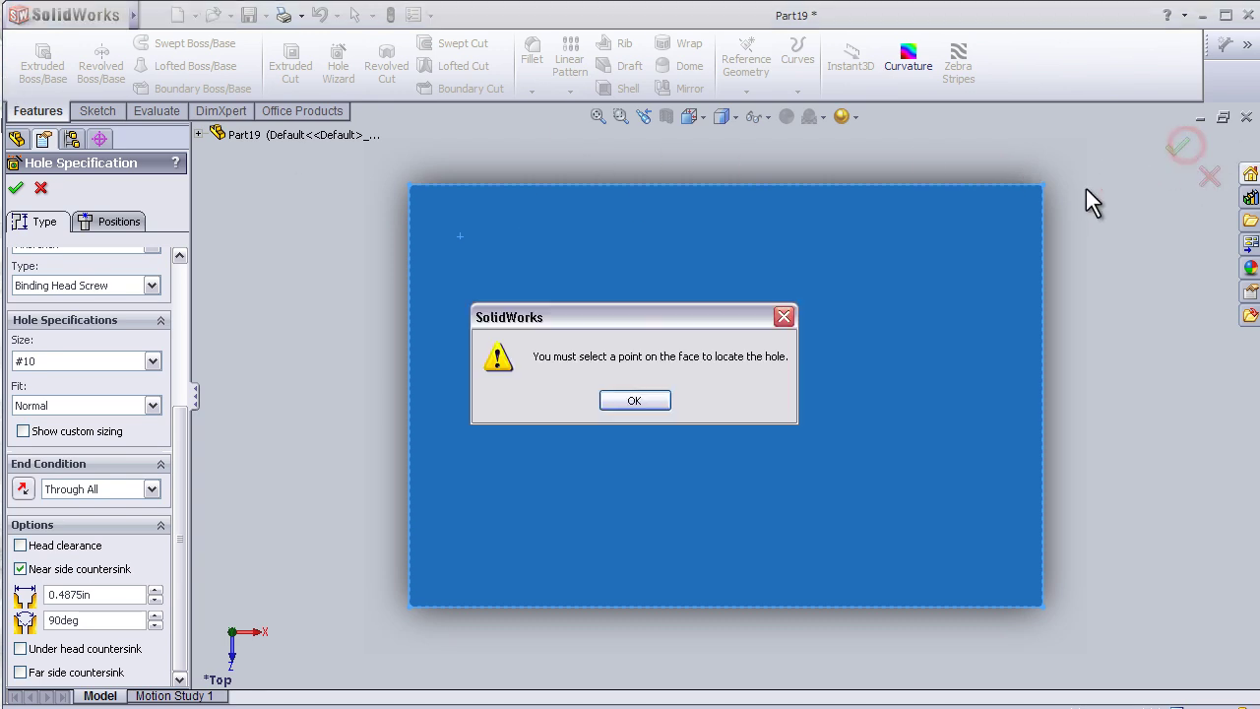
{"action": "left_click", "coordinate": [642, 398]}
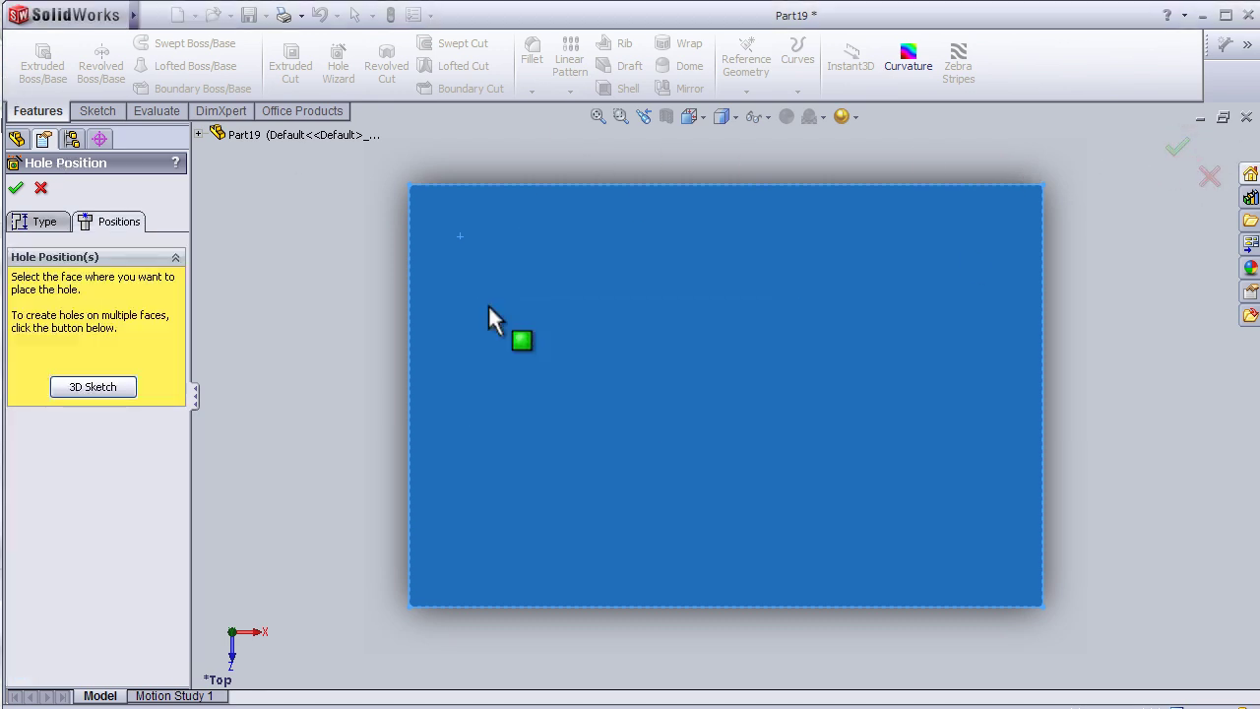
{"action": "left_click", "coordinate": [459, 240]}
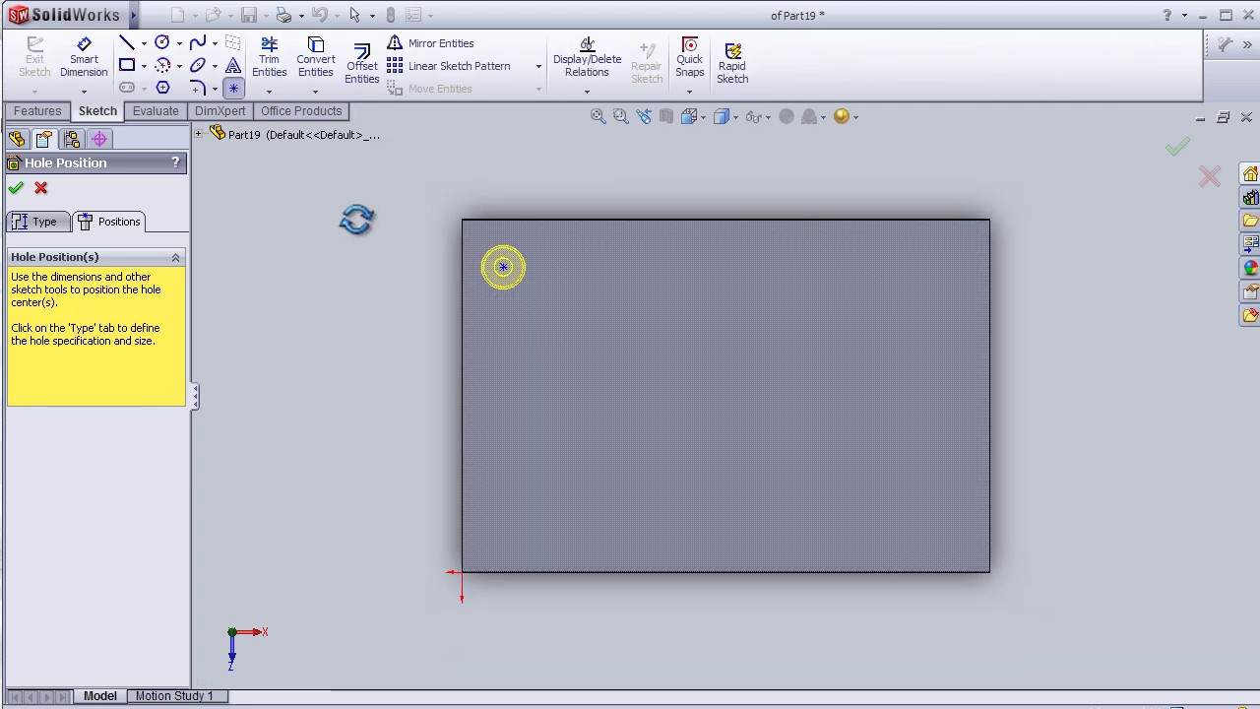
{"action": "middle_click_drag", "start_coordinate": [352, 197], "coordinate": [362, 249]}
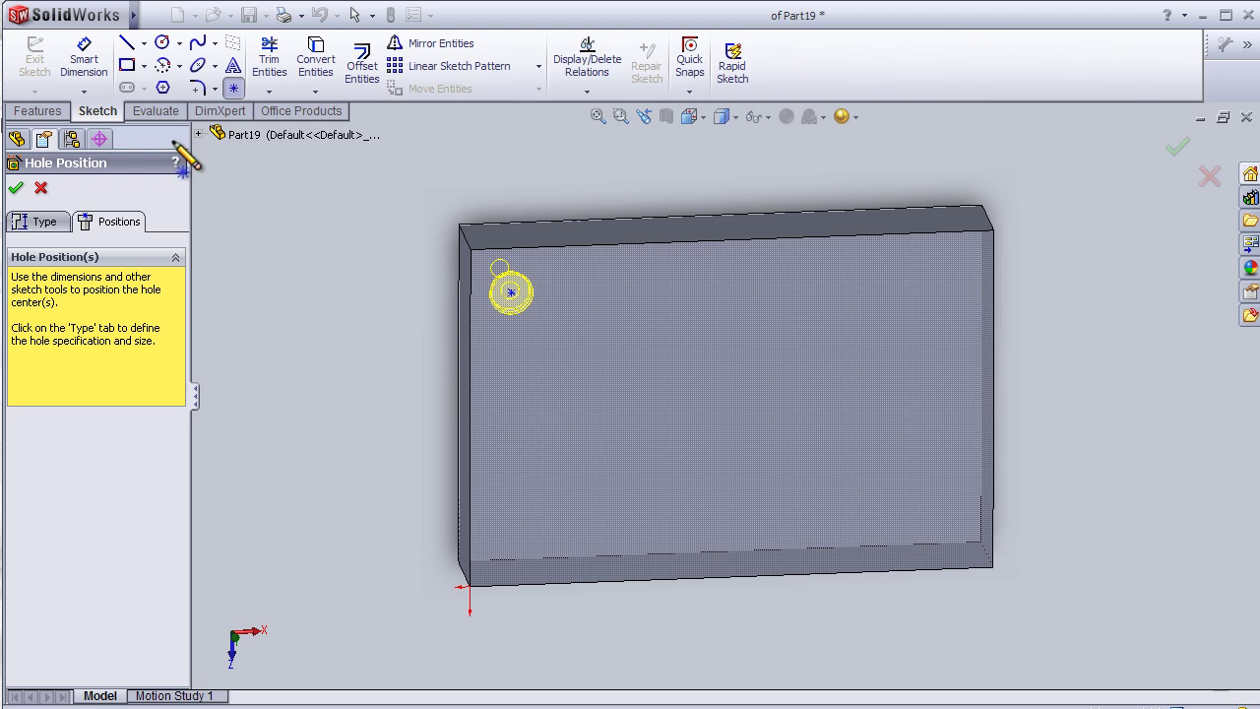
{"action": "left_click", "coordinate": [87, 61]}
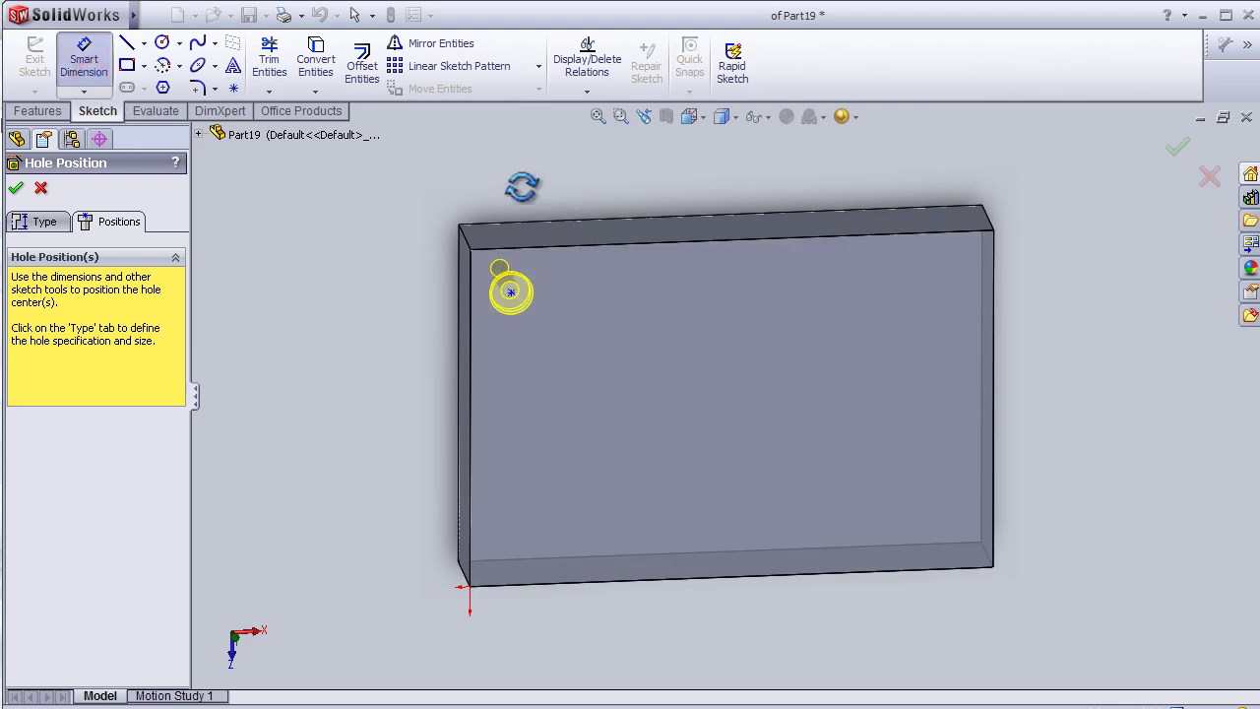
{"action": "middle_click_drag", "start_coordinate": [574, 228], "coordinate": [501, 168]}
{"action": "scroll", "coordinate": [484, 293], "scroll_direction": "down", "scroll_amount": 2}
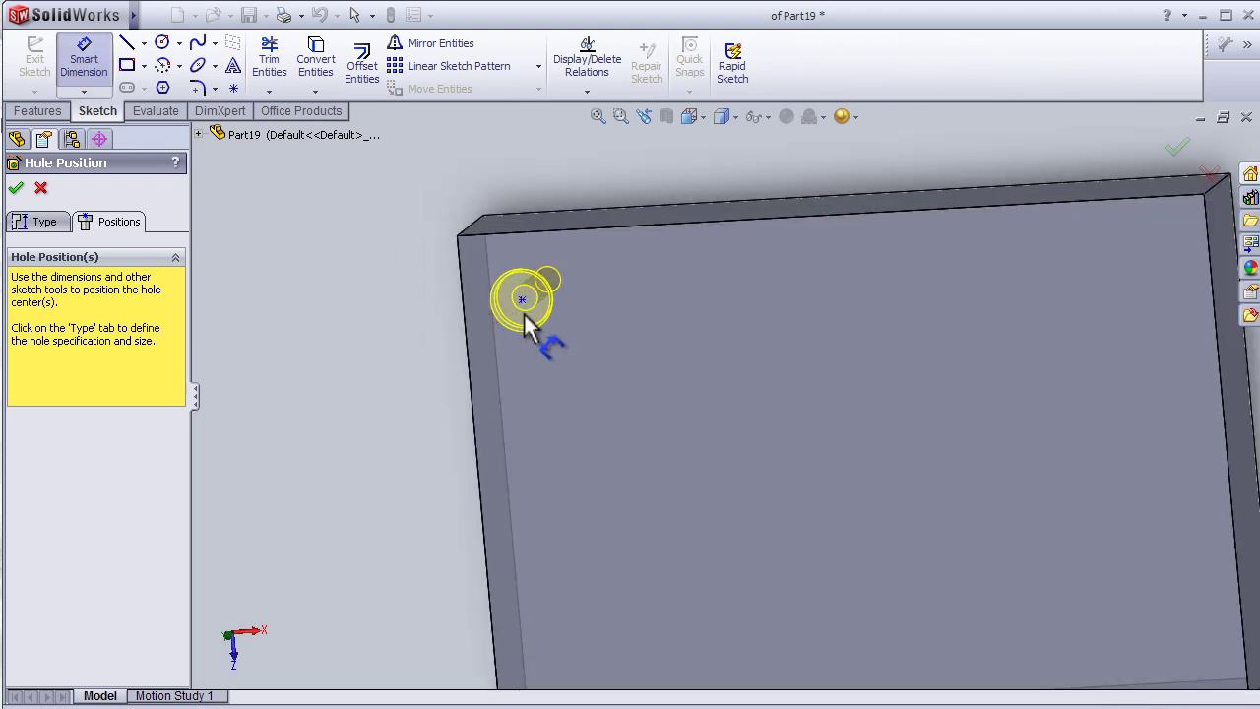
{"action": "key", "text": "space"}
- Dimension the hole centre 10 mm from the block's bottom edge
{"action": "left_click", "coordinate": [481, 356]}
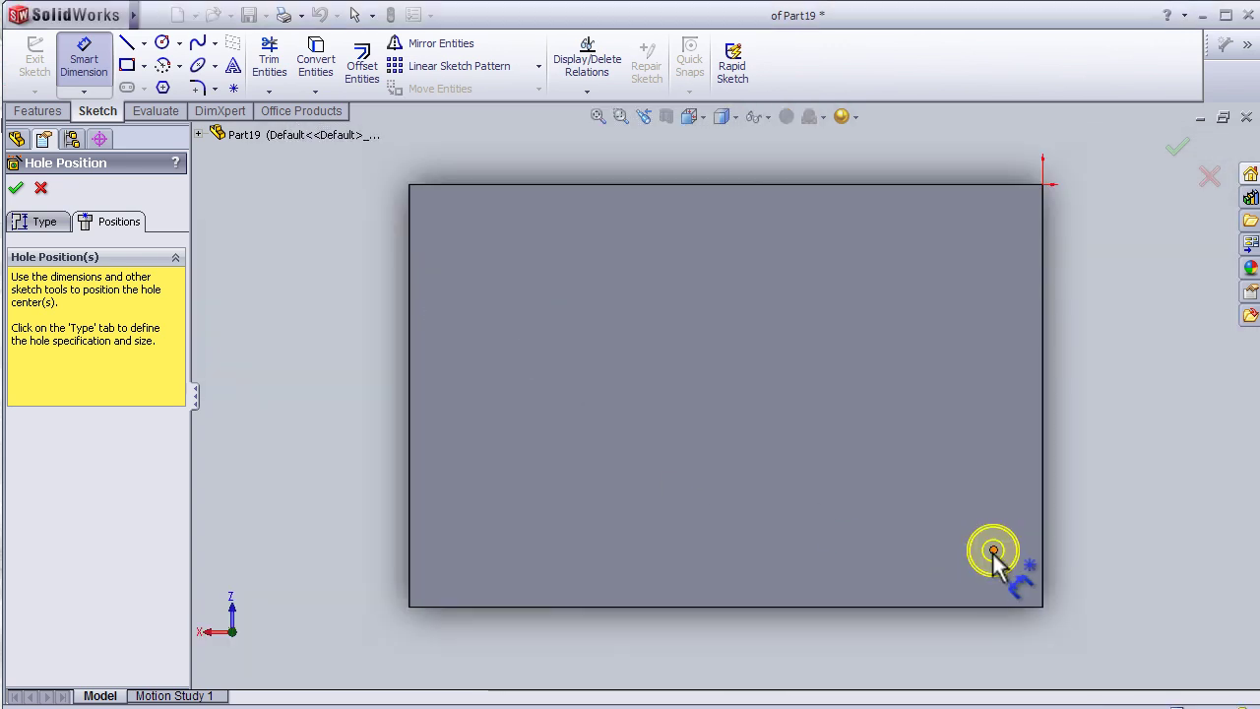
{"action": "left_click", "coordinate": [992, 550]}
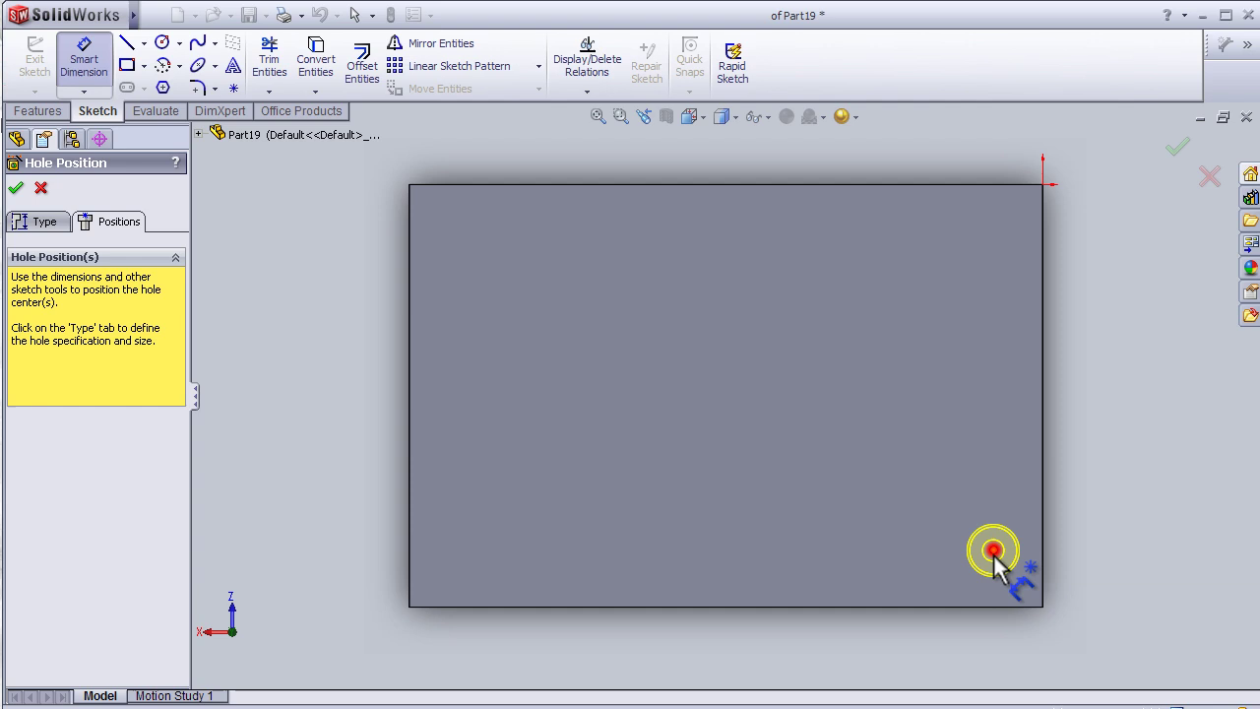
{"action": "left_click", "coordinate": [992, 608]}
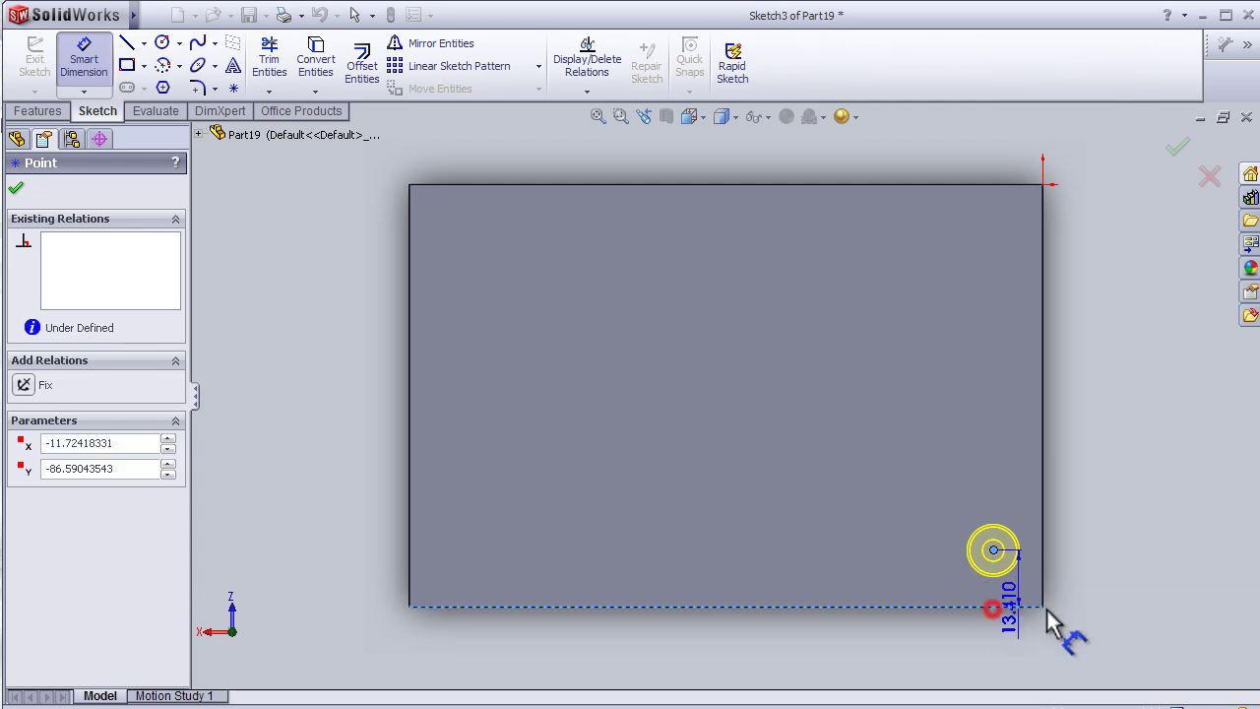
{"action": "left_click", "coordinate": [1100, 606]}
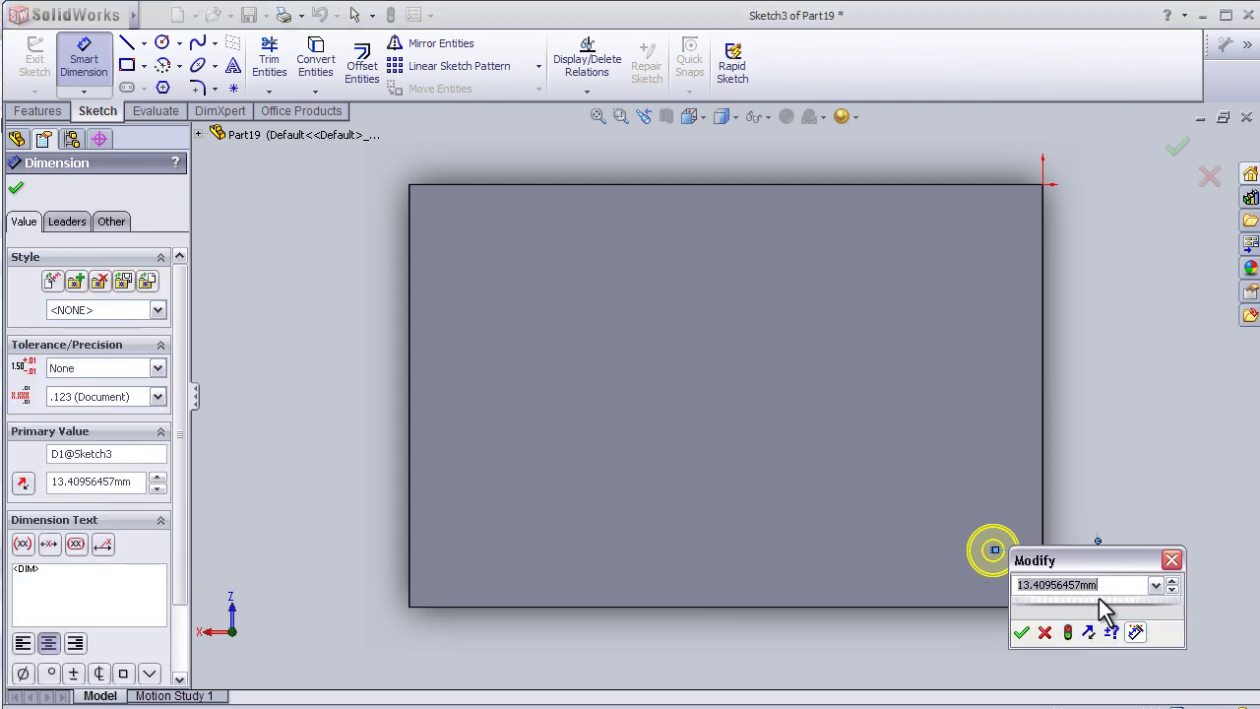
{"action": "type", "text": "10"}
{"action": "key", "text": "Return"}
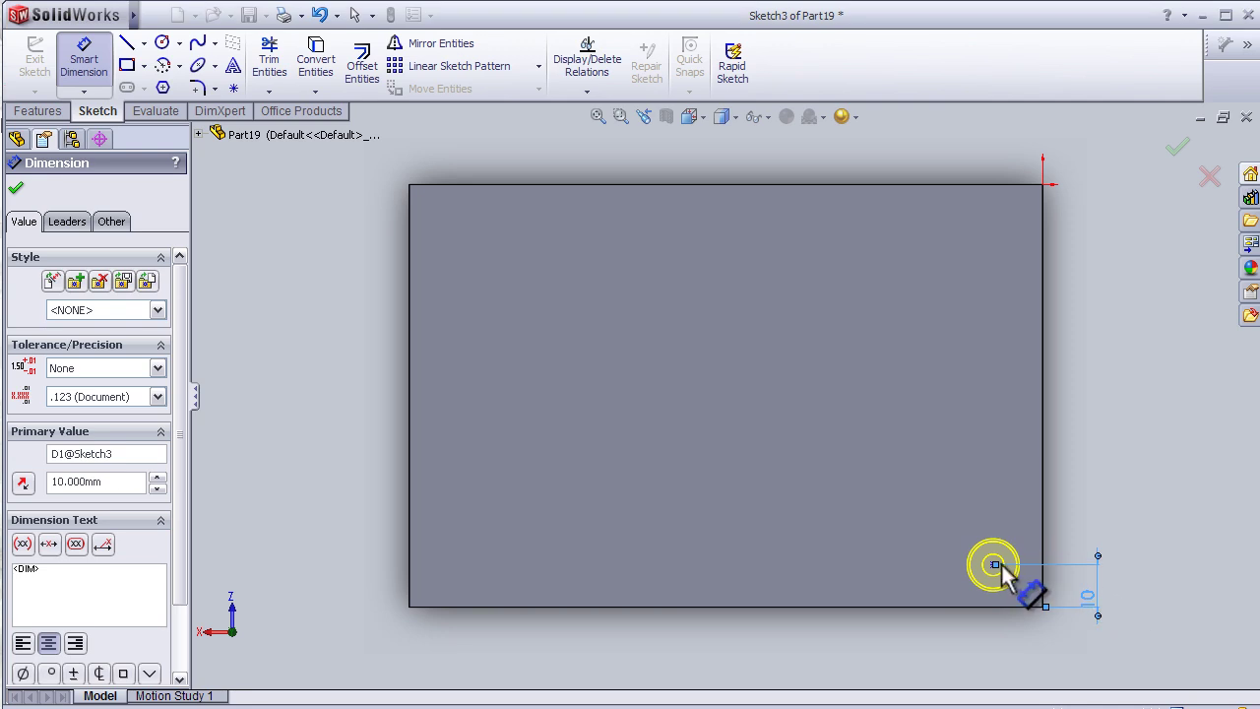
{"action": "key", "text": "Escape"}
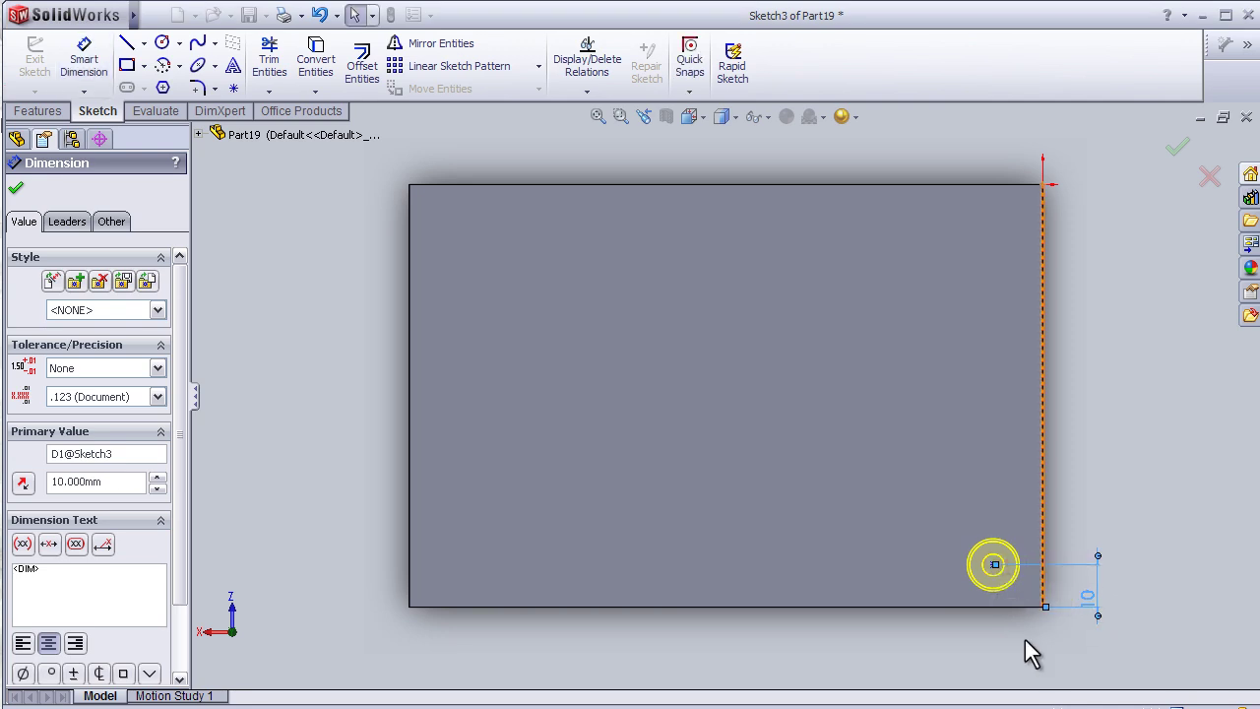
- Dimension the hole centre 10 mm from the right edge and finish the counterbore hole
{"action": "left_click", "coordinate": [114, 80]}
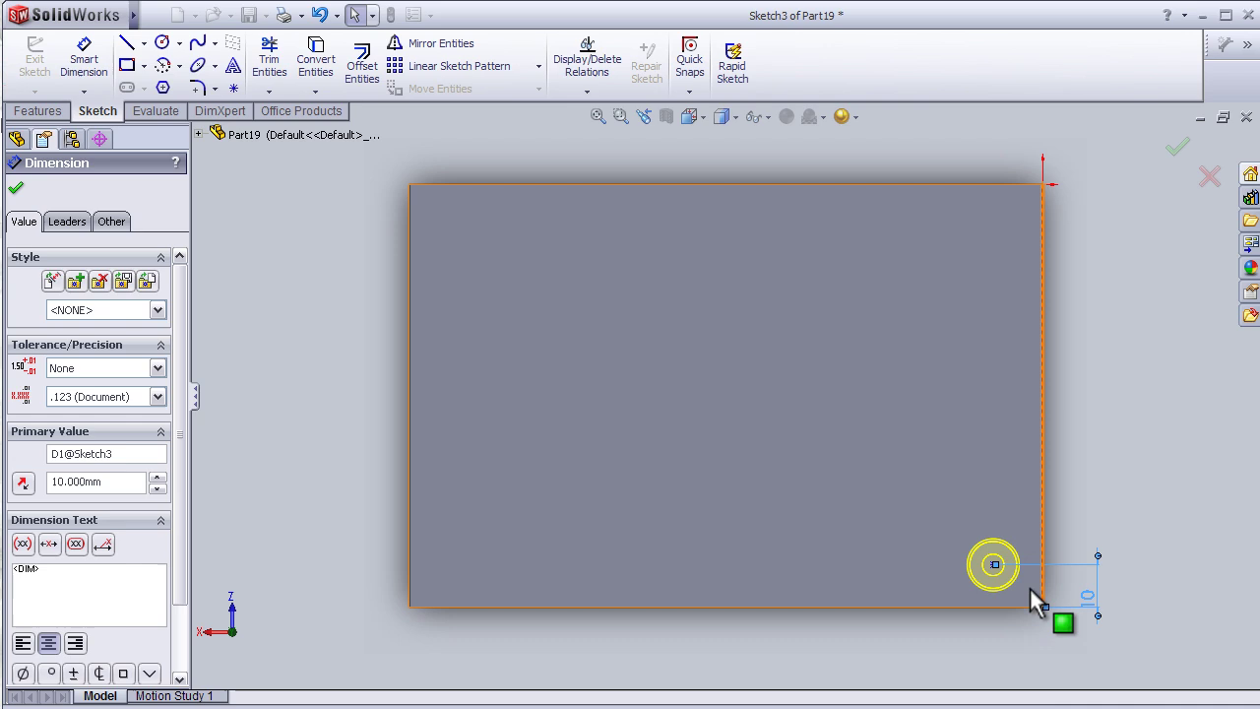
{"action": "left_click", "coordinate": [992, 564]}
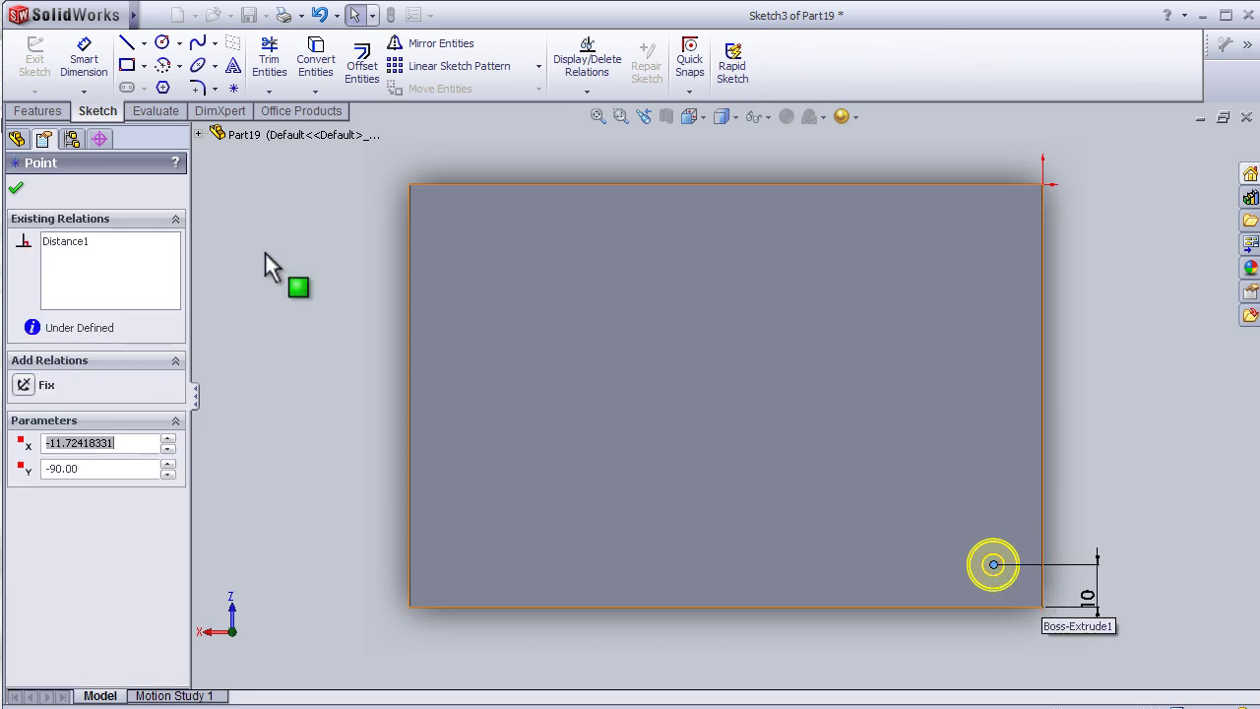
{"action": "left_click", "coordinate": [84, 59]}
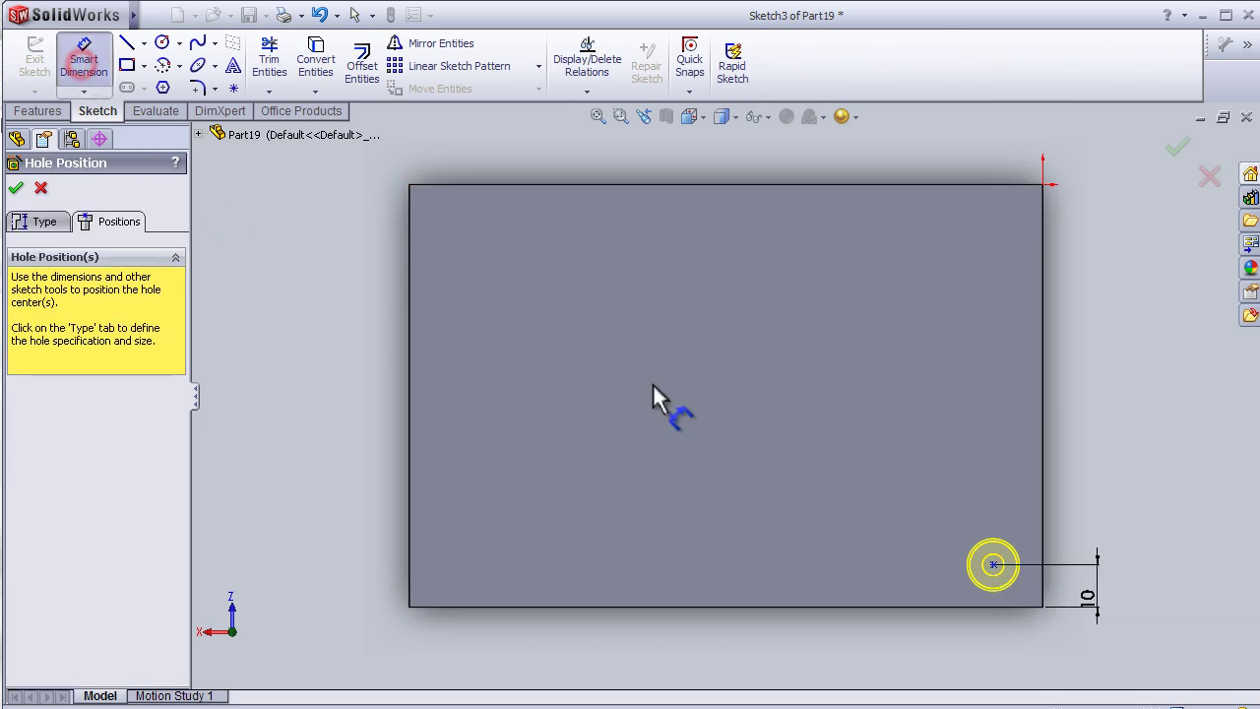
{"action": "left_click", "coordinate": [993, 564]}
{"action": "left_click", "coordinate": [1042, 576]}
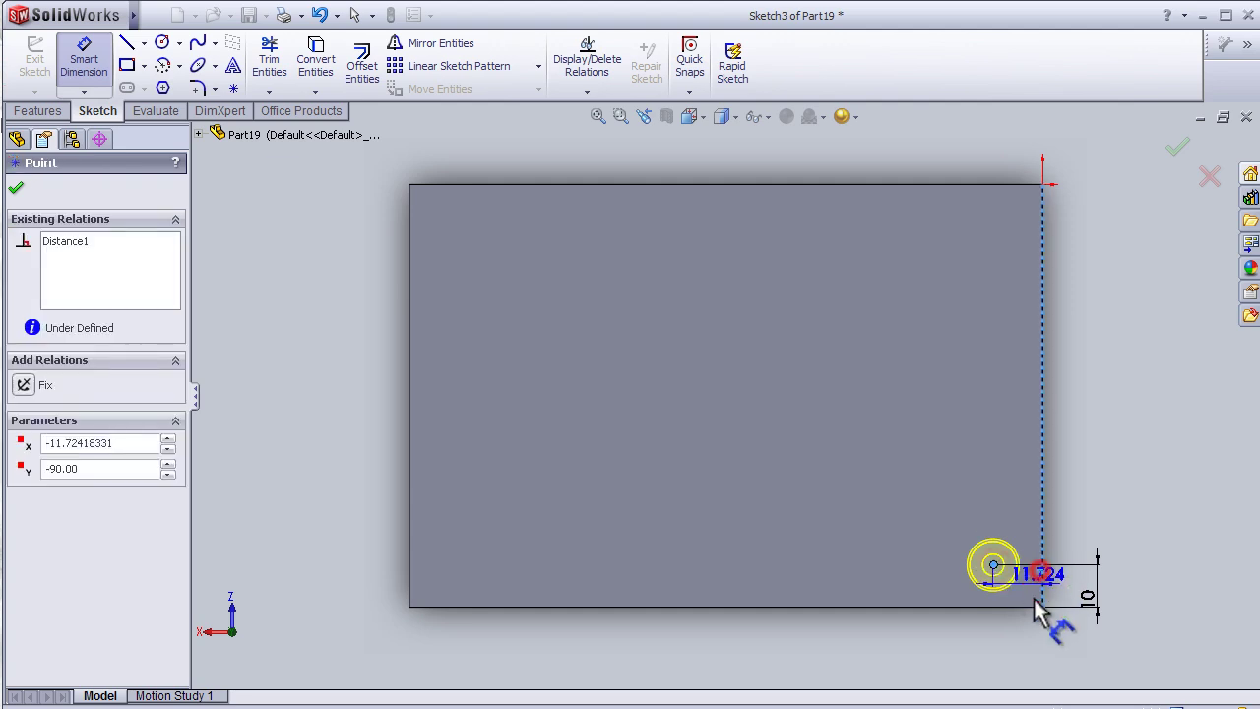
{"action": "left_click", "coordinate": [1014, 640]}
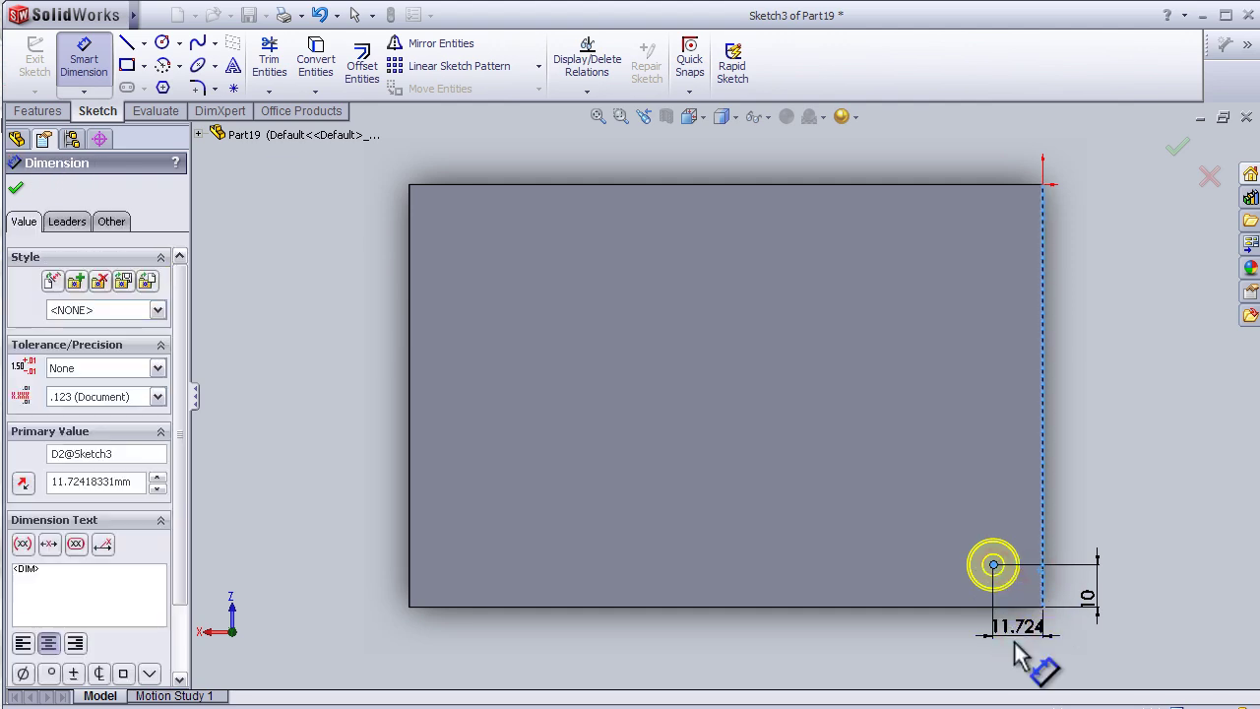
{"action": "type", "text": "10"}
{"action": "key", "text": "Return"}
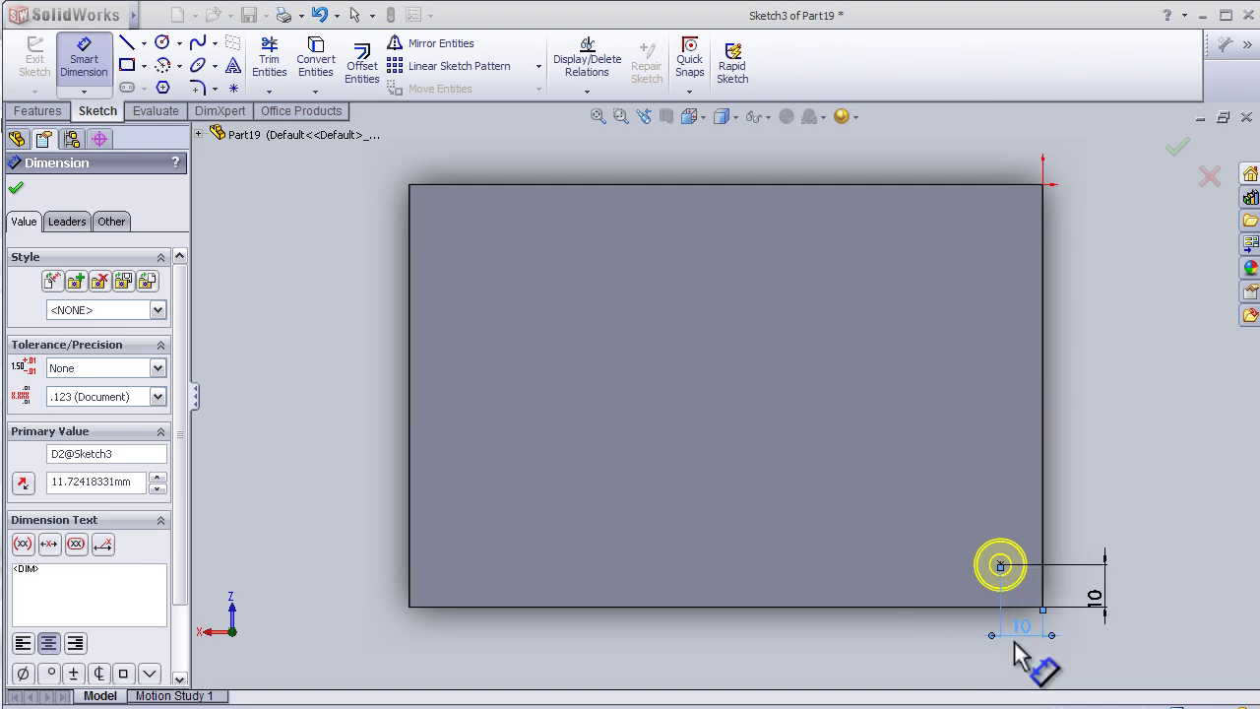
{"action": "left_click", "coordinate": [1177, 148]}
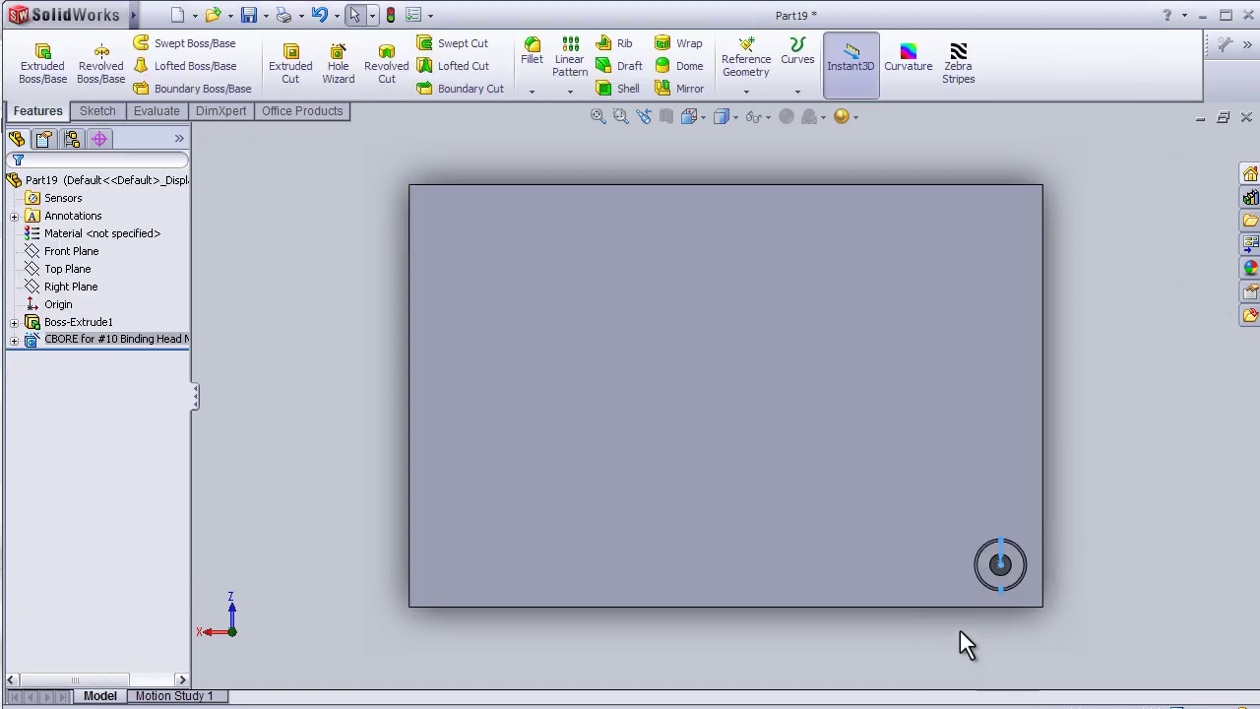
{"action": "mouse_move", "coordinate": [963, 641]}
{"action": "middle_mouse_down"}
{"action": "mouse_move", "coordinate": [928, 636]}
{"action": "mouse_move", "coordinate": [885, 515]}
{"action": "mouse_move", "coordinate": [939, 515]}
{"action": "mouse_move", "coordinate": [929, 554]}
{"action": "mouse_move", "coordinate": [1045, 547]}
{"action": "middle_mouse_up"}
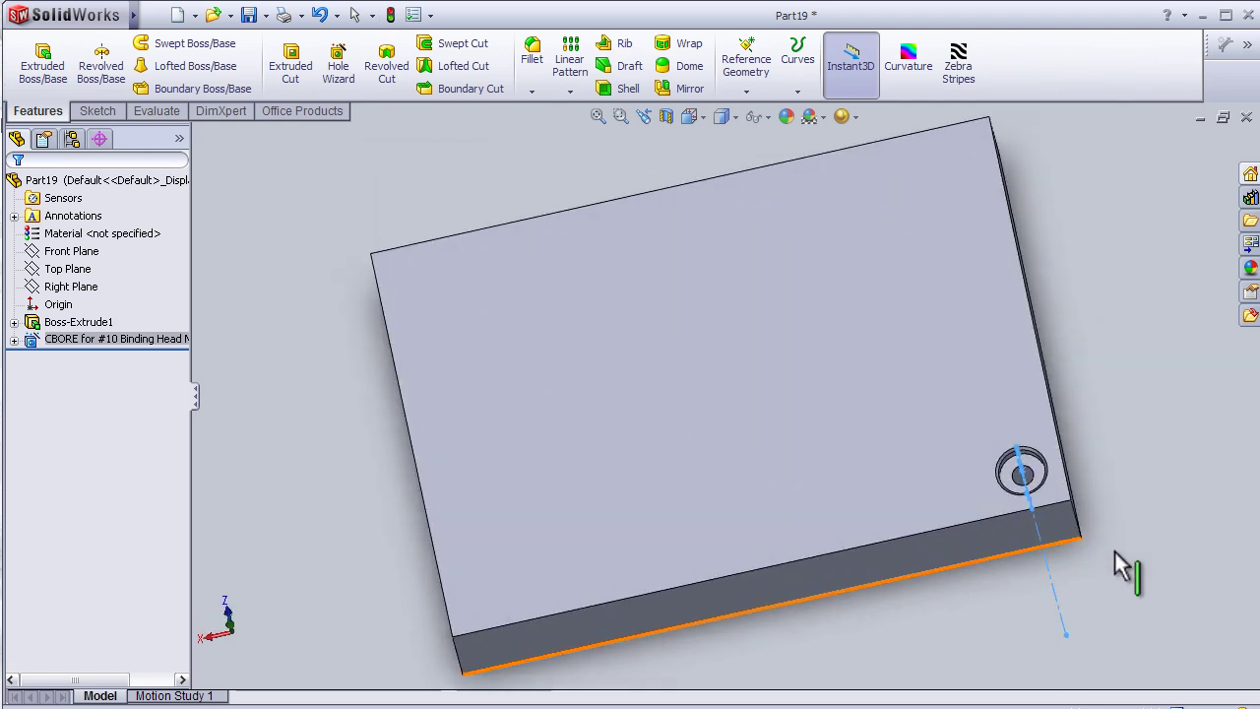
{"action": "mouse_move", "coordinate": [1126, 571]}
{"action": "middle_mouse_down"}
{"action": "mouse_move", "coordinate": [970, 515]}
{"action": "mouse_move", "coordinate": [1069, 541]}
{"action": "mouse_move", "coordinate": [1105, 489]}
{"action": "middle_mouse_up"}
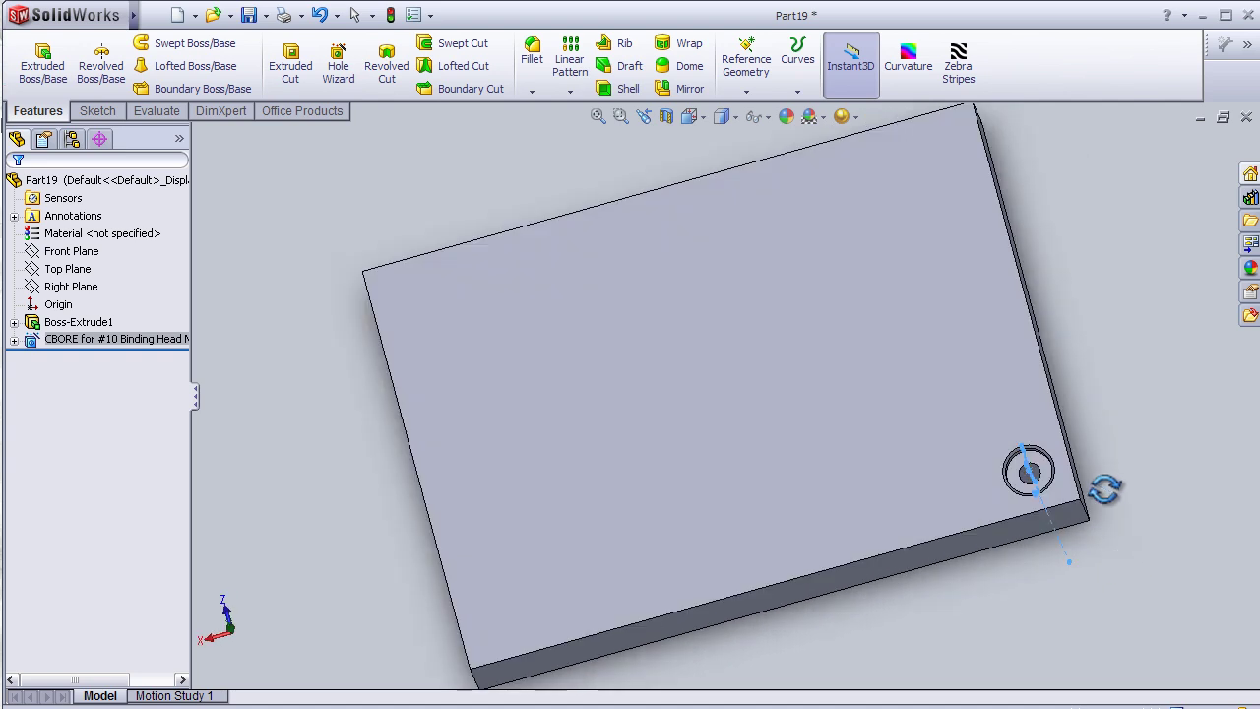
{"action": "middle_click_drag", "start_coordinate": [1119, 394], "coordinate": [1139, 430]}
{"action": "key", "text": "Escape"}
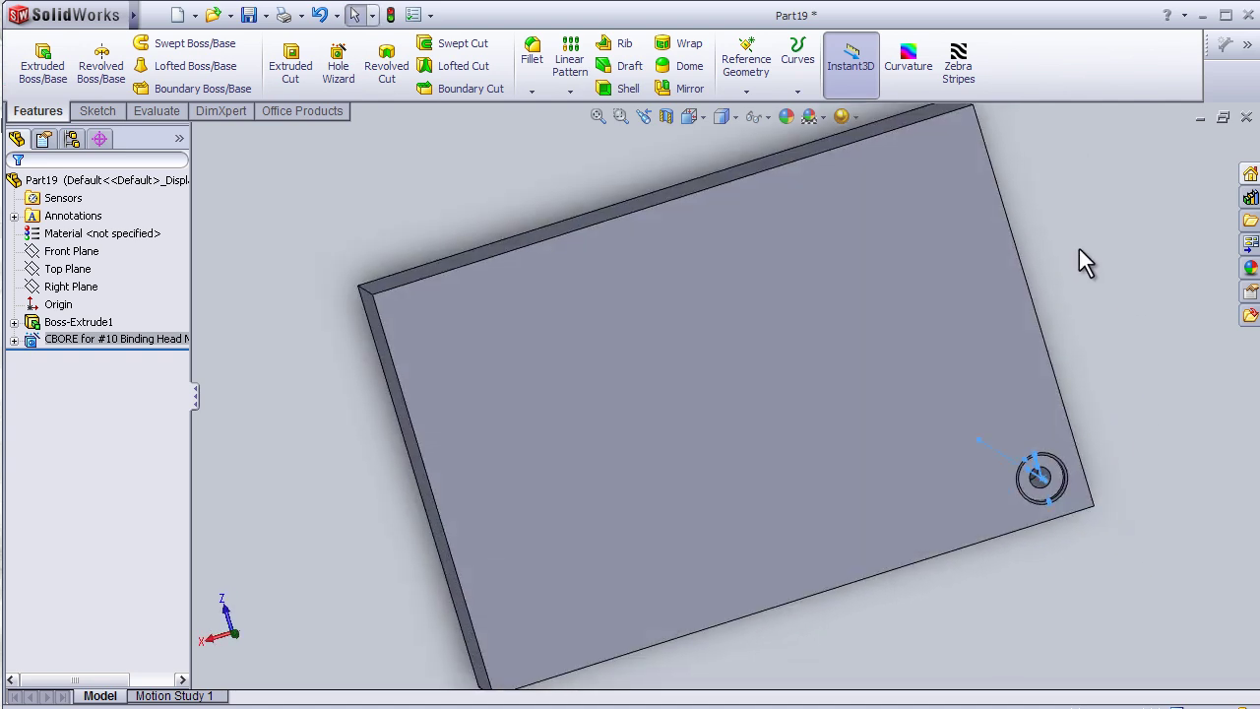
- Start a new countersink hole on the block's top face
{"action": "left_click", "coordinate": [338, 69]}
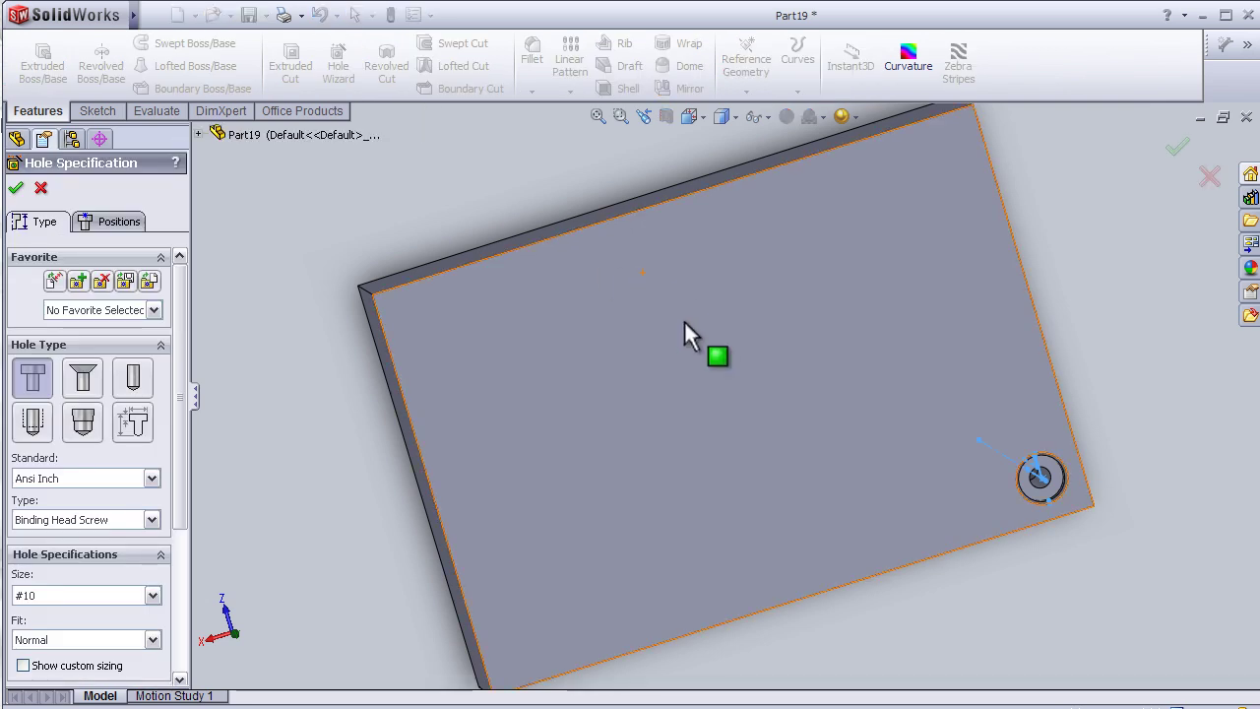
{"action": "left_click", "coordinate": [84, 385]}
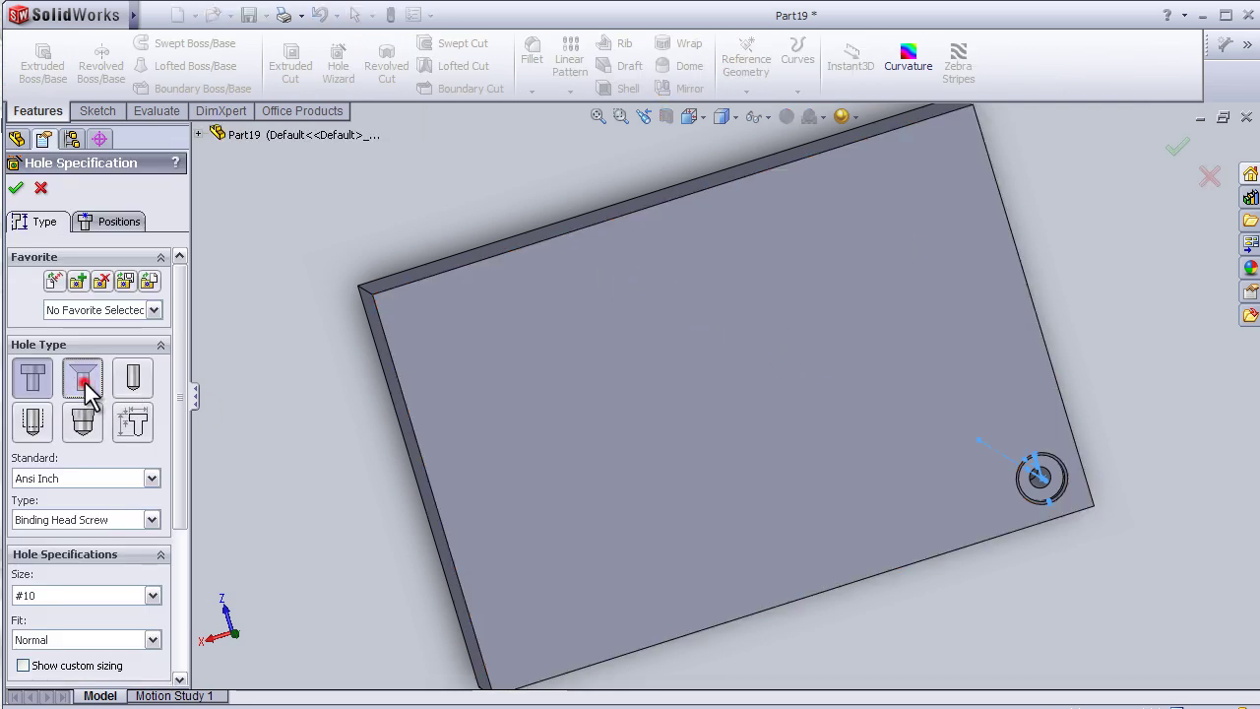
{"action": "left_click", "coordinate": [952, 147]}
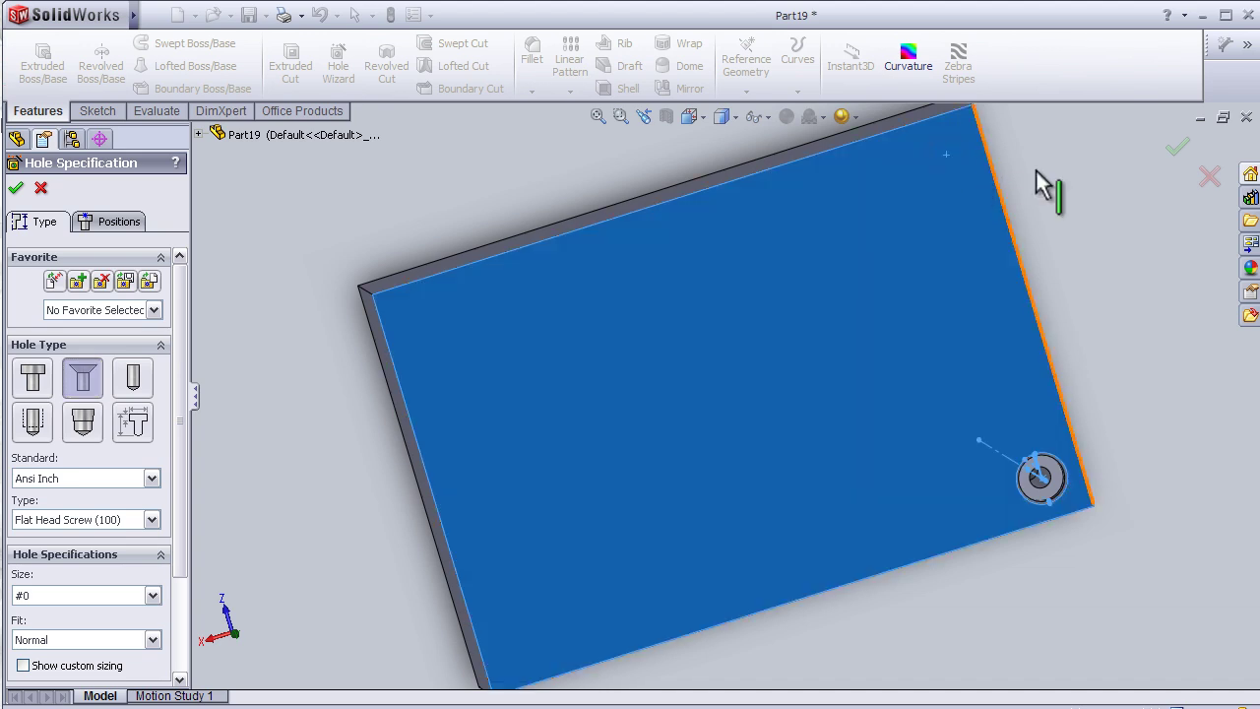
{"action": "middle_click_drag", "start_coordinate": [1034, 178], "coordinate": [1033, 183]}
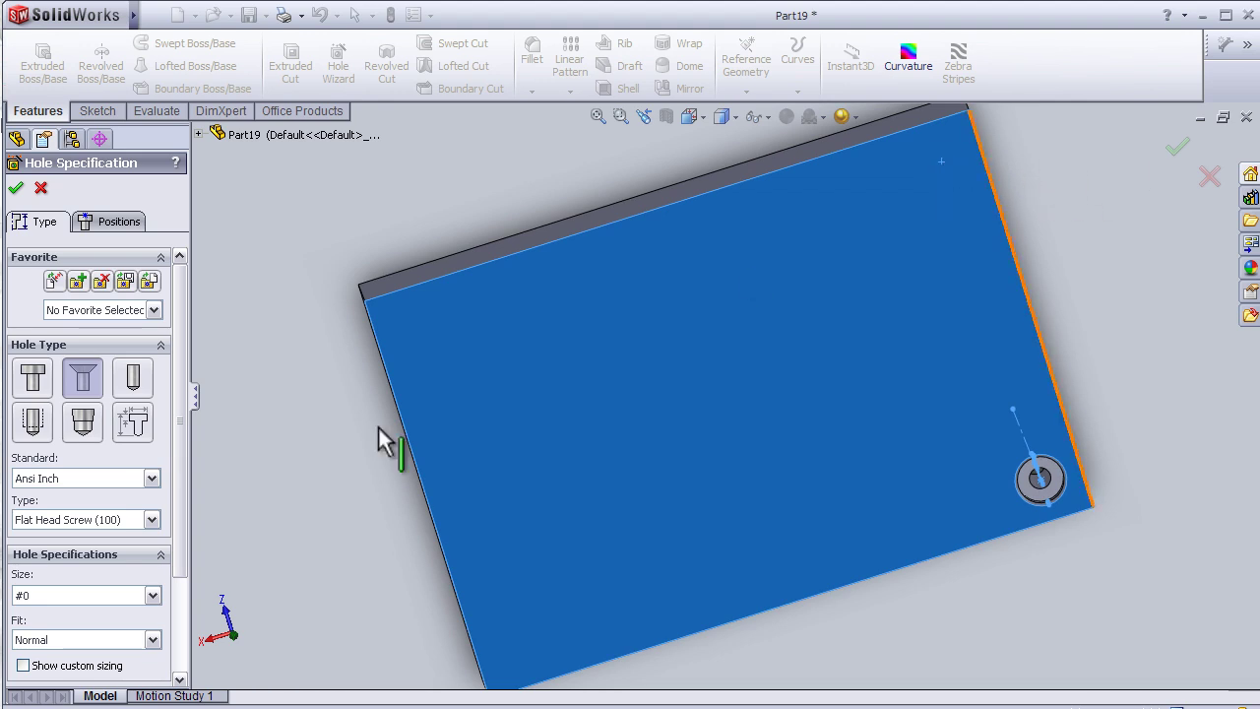
- Set the countersink to ISO flat 7046-1, size M10, Through All
{"action": "left_click", "coordinate": [152, 475]}
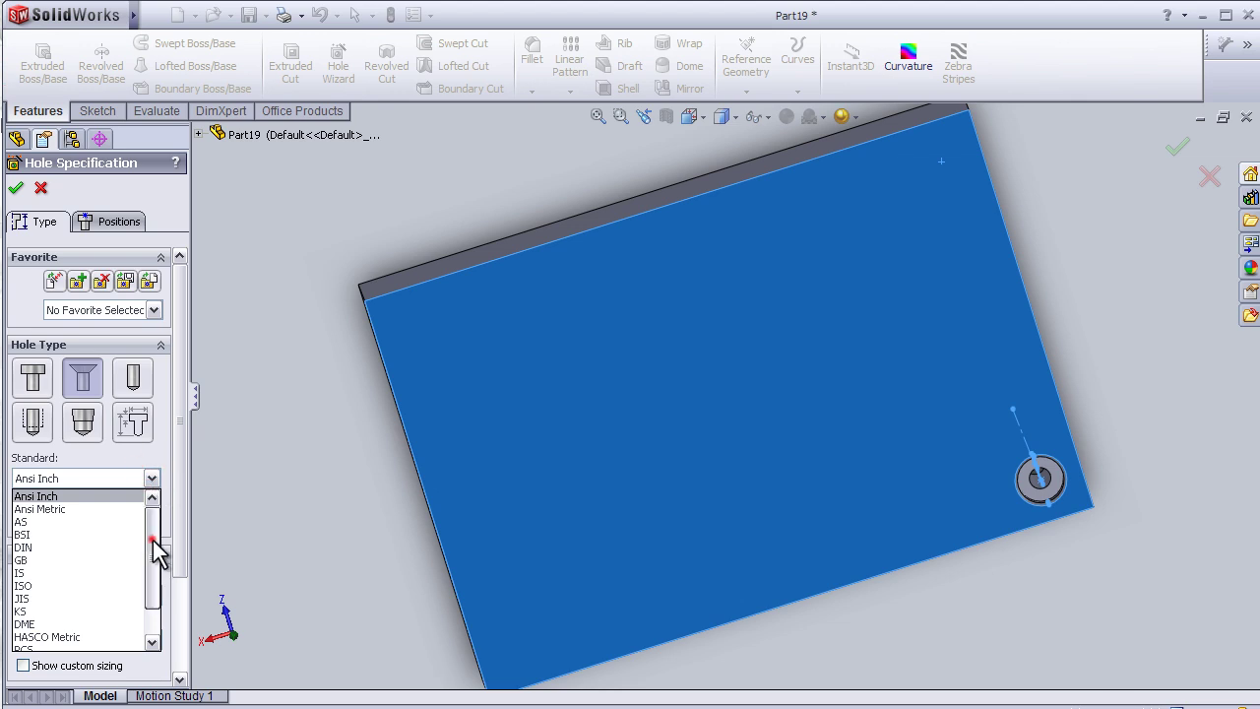
{"action": "left_click_drag", "start_coordinate": [154, 540], "coordinate": [158, 554]}
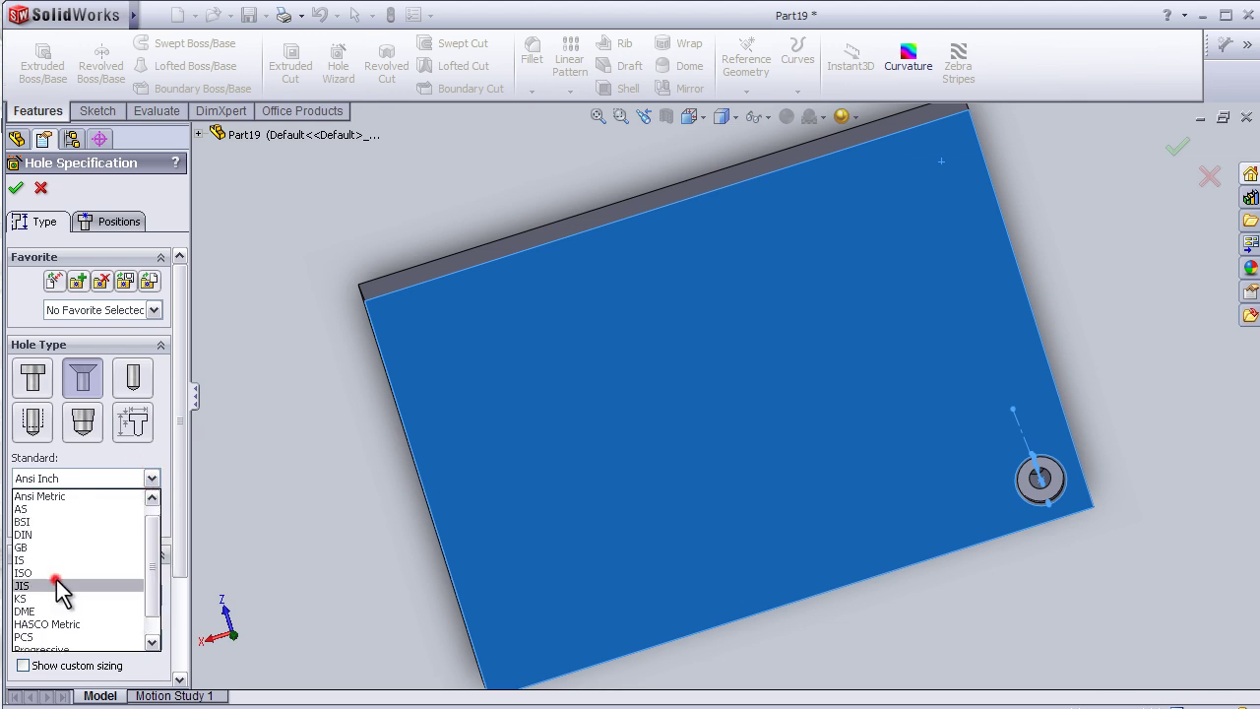
{"action": "left_click", "coordinate": [57, 572]}
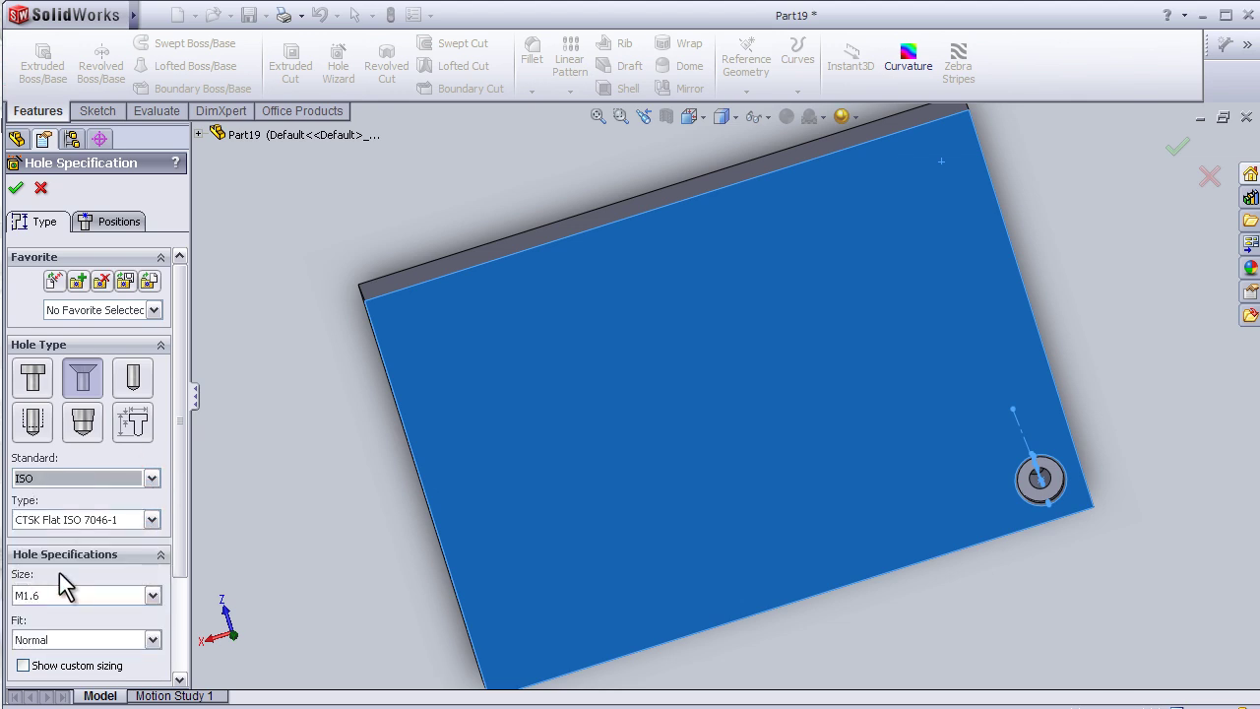
{"action": "left_click", "coordinate": [153, 522]}
{"action": "left_click", "coordinate": [153, 520]}
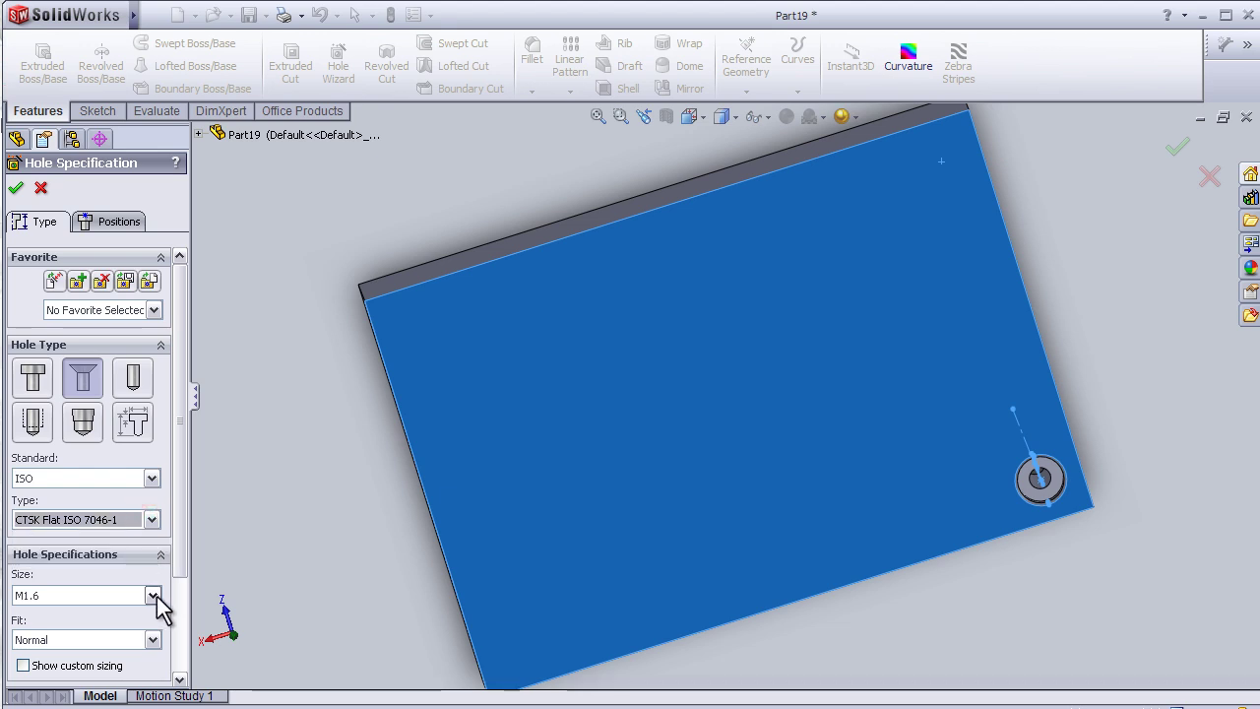
{"action": "left_click", "coordinate": [154, 595]}
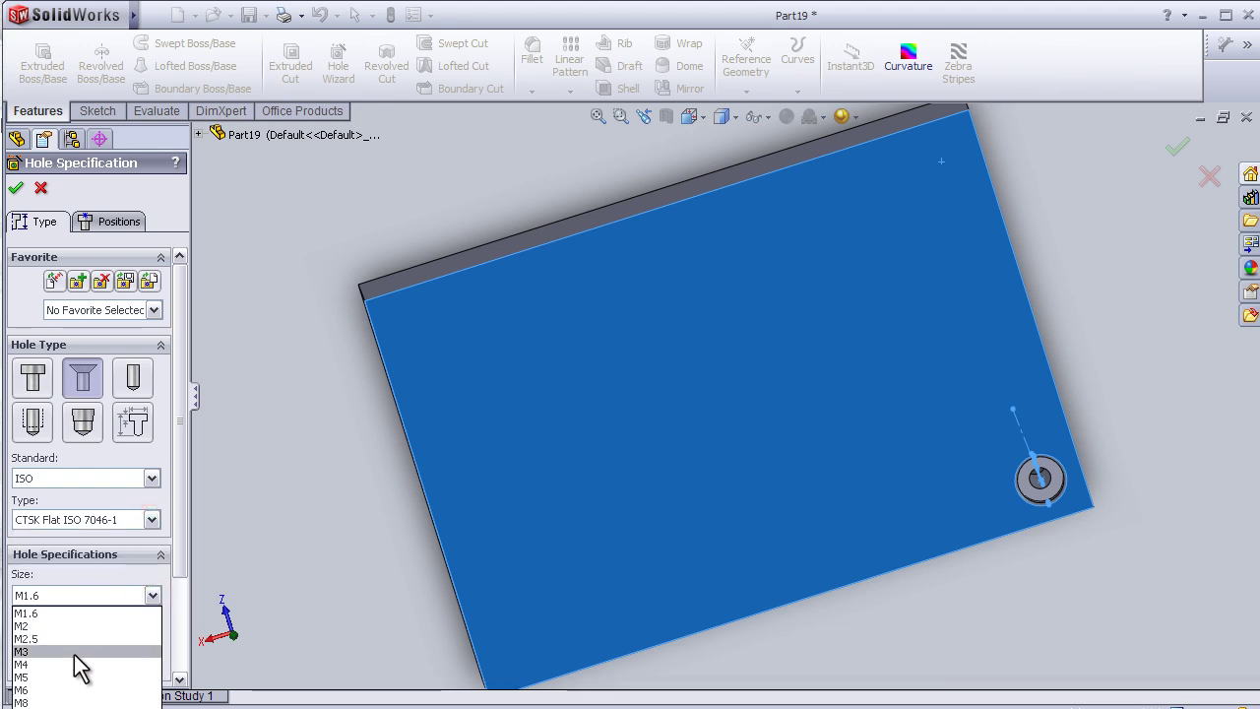
{"action": "left_click", "coordinate": [61, 702]}
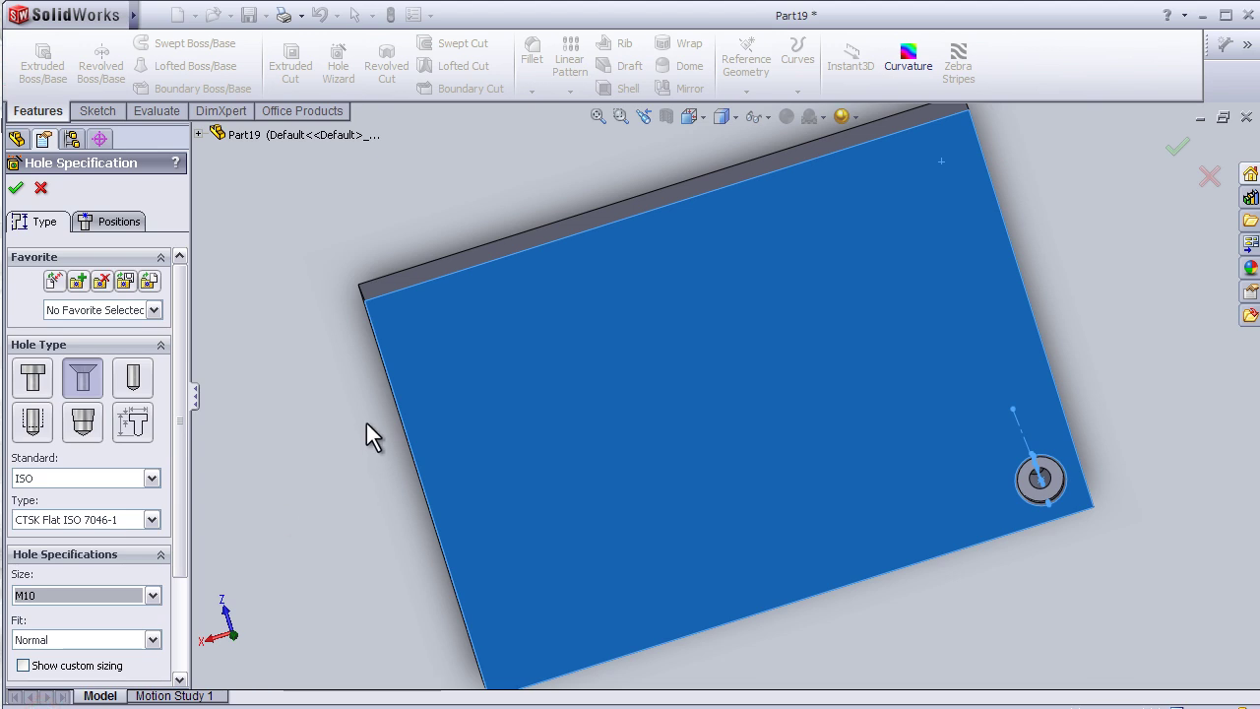
{"action": "left_click_drag", "start_coordinate": [179, 501], "coordinate": [181, 597]}
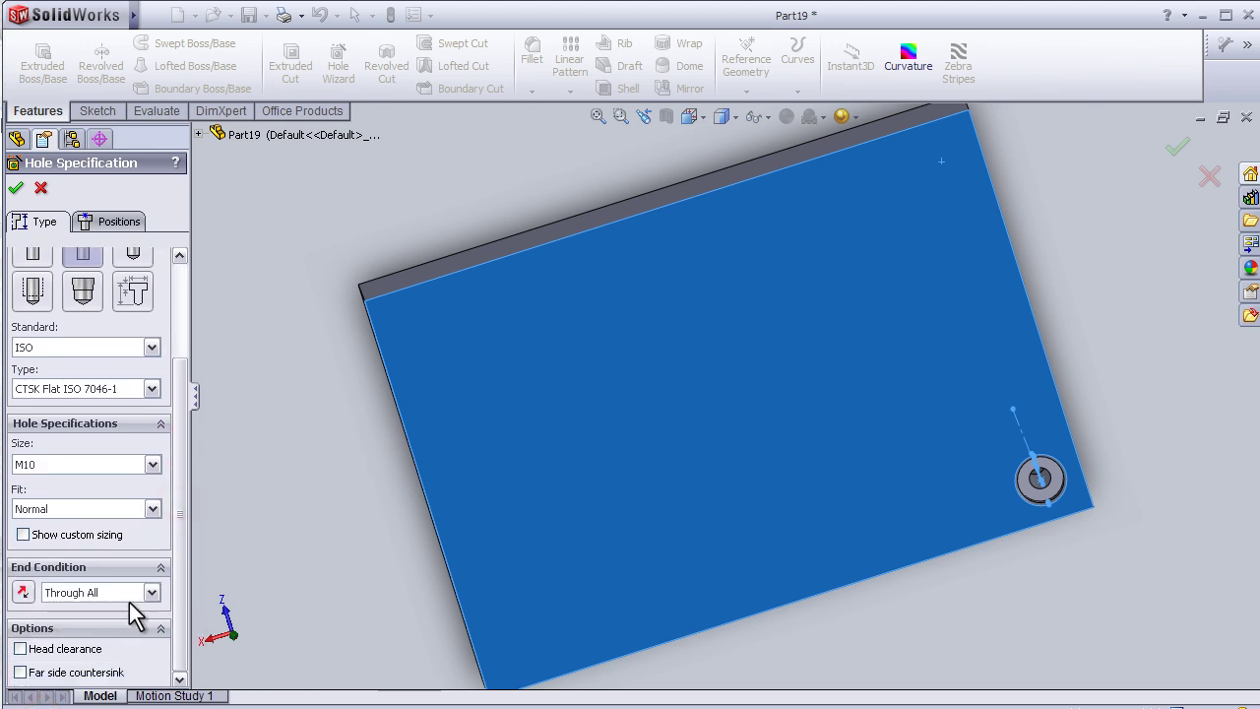
{"action": "left_click", "coordinate": [1178, 146]}
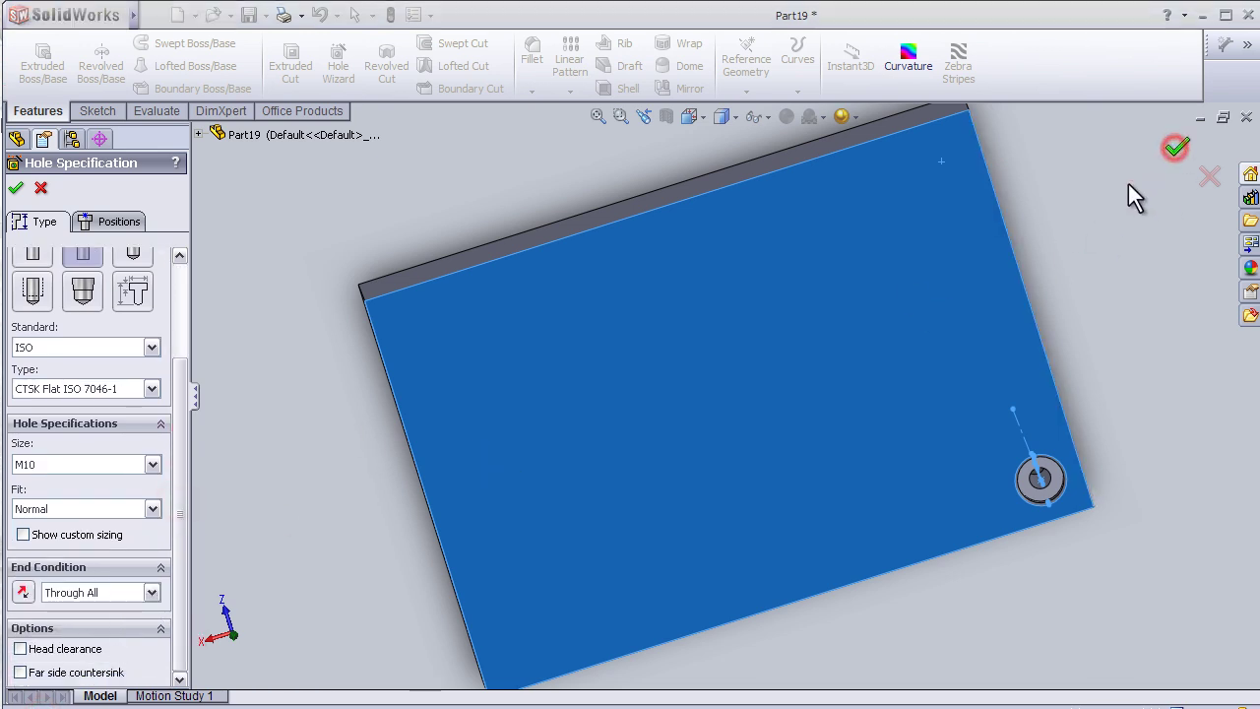
- Place the M10 countersink's centre point near the top-right corner of the top face
{"action": "left_click", "coordinate": [644, 403]}
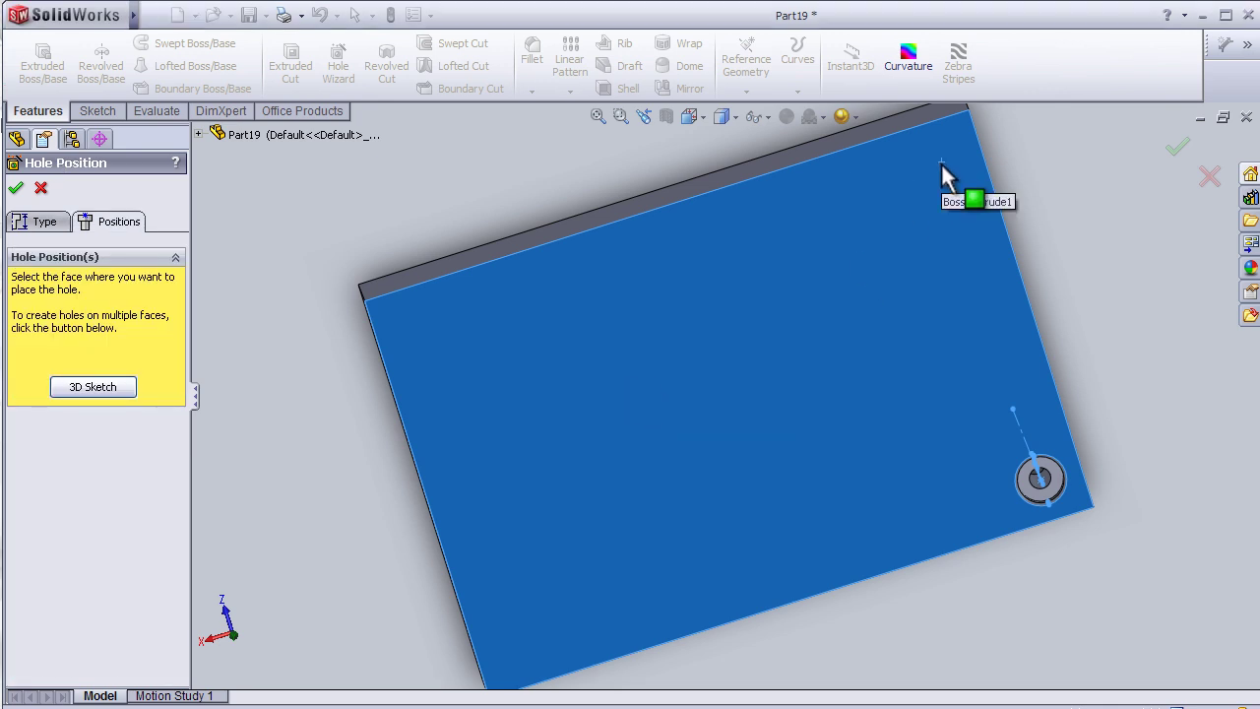
{"action": "left_click", "coordinate": [938, 163]}
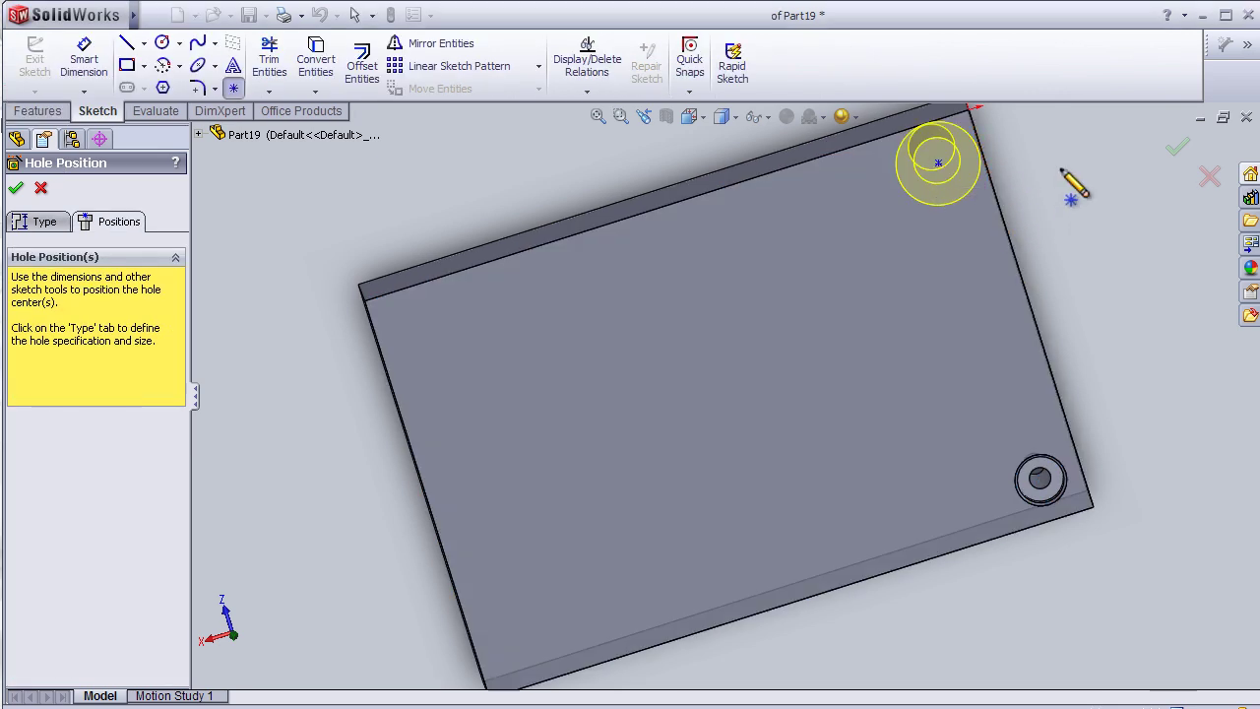
{"action": "mouse_move", "coordinate": [1069, 183]}
{"action": "middle_mouse_down"}
{"action": "mouse_move", "coordinate": [1043, 204]}
{"action": "mouse_move", "coordinate": [1037, 194]}
{"action": "middle_mouse_up"}
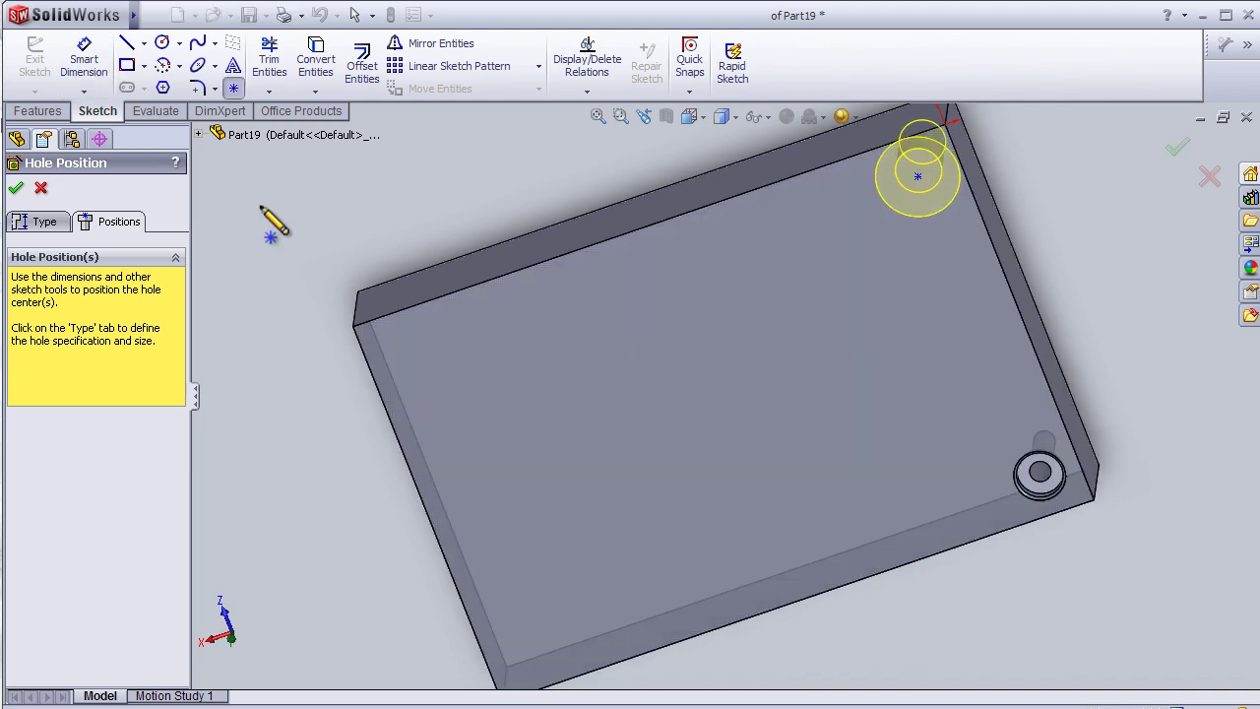
{"action": "key", "text": "space"}
- Dimension the countersink centre 20 mm from the block's top edge
{"action": "left_click", "coordinate": [419, 425]}
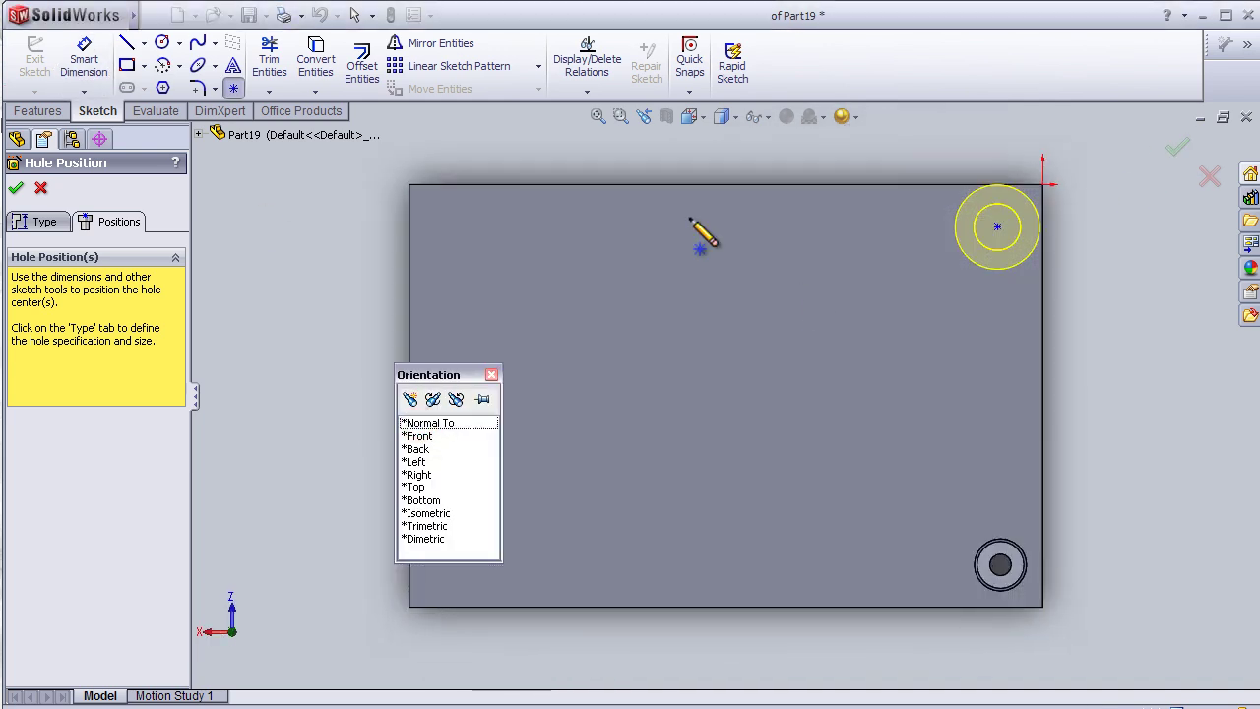
{"action": "left_click", "coordinate": [86, 69]}
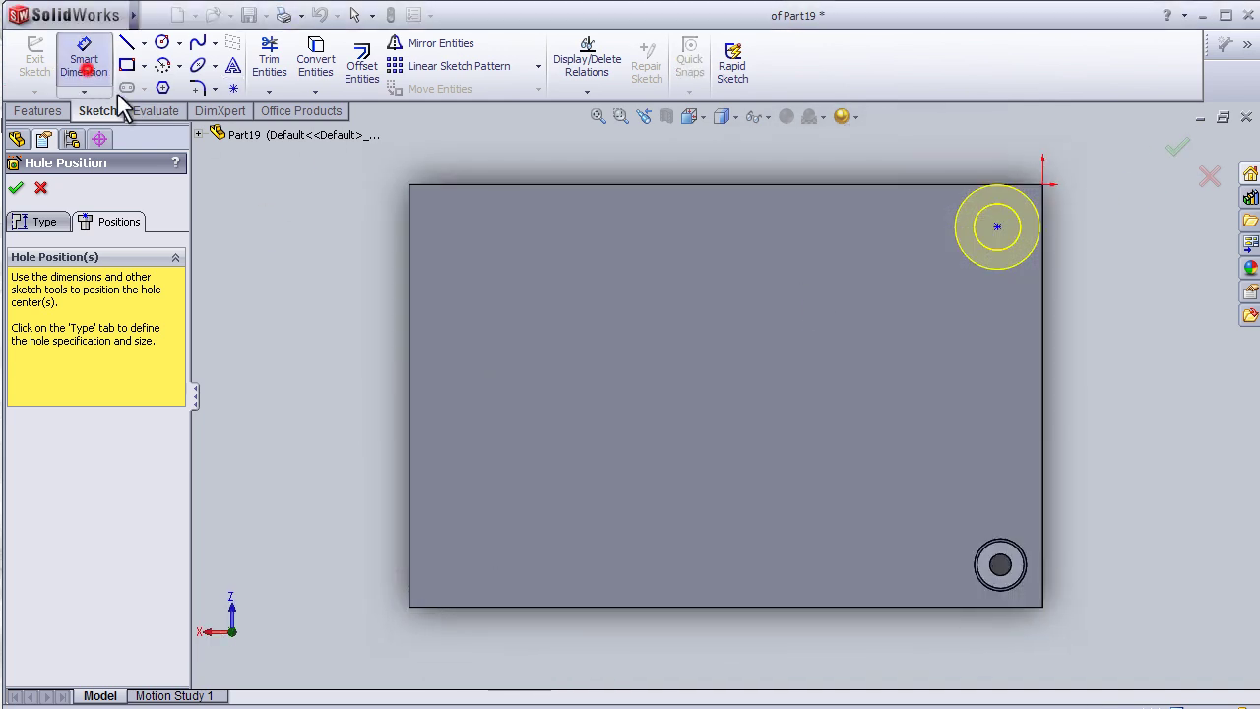
{"action": "left_click", "coordinate": [1000, 227]}
{"action": "left_click", "coordinate": [1014, 185]}
{"action": "left_click", "coordinate": [1110, 215]}
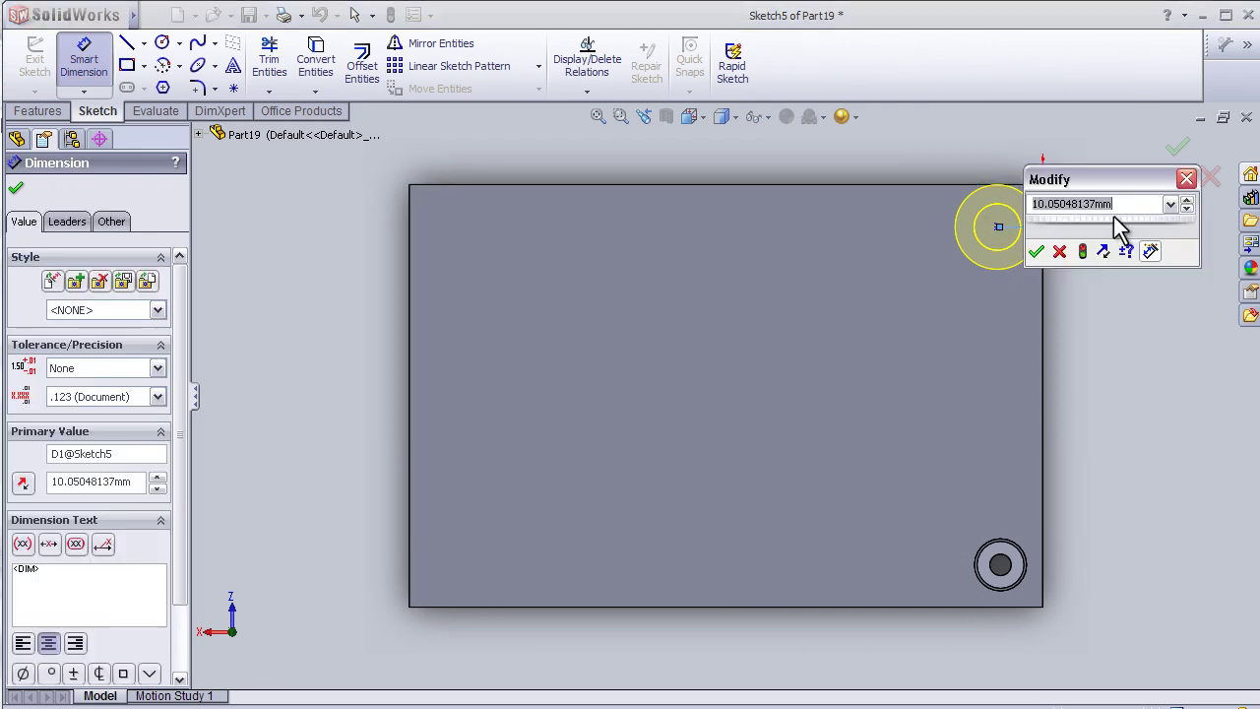
{"action": "type", "text": "20"}
{"action": "key", "text": "Return"}
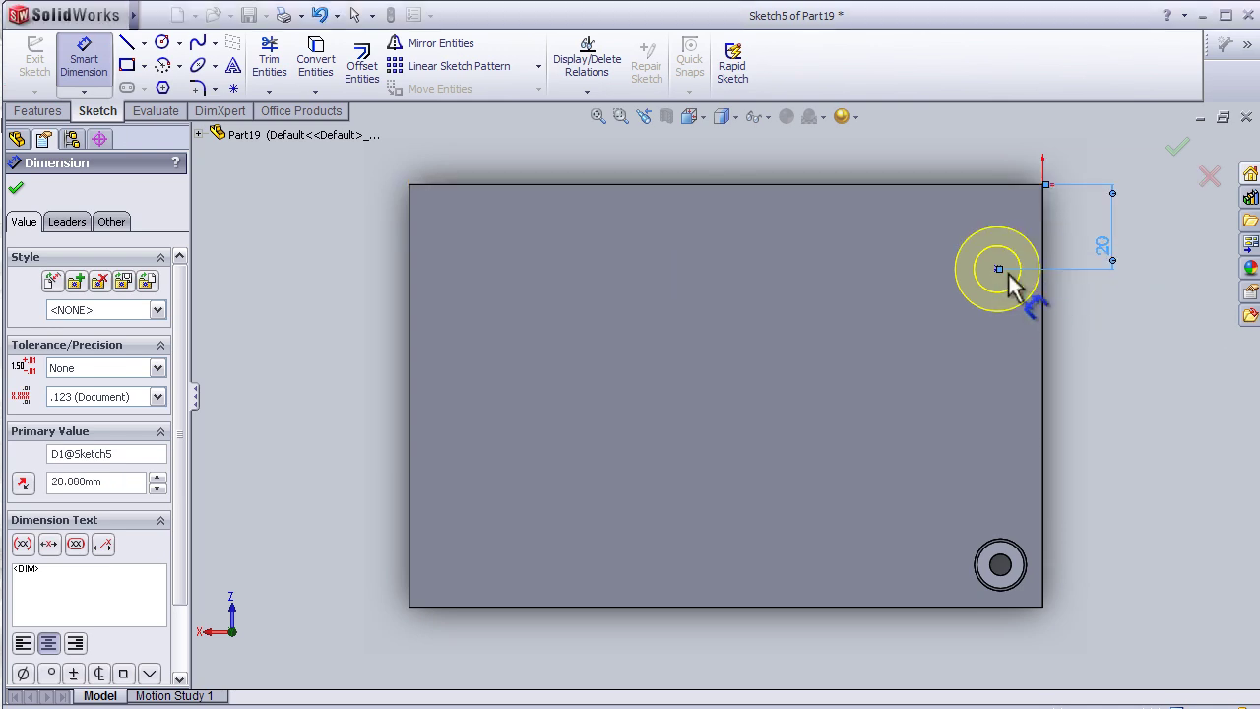
- Dimension the countersink centre 20 mm from the right edge and accept the hole
{"action": "scroll", "coordinate": [1024, 293], "scroll_direction": "down", "scroll_amount": 1}
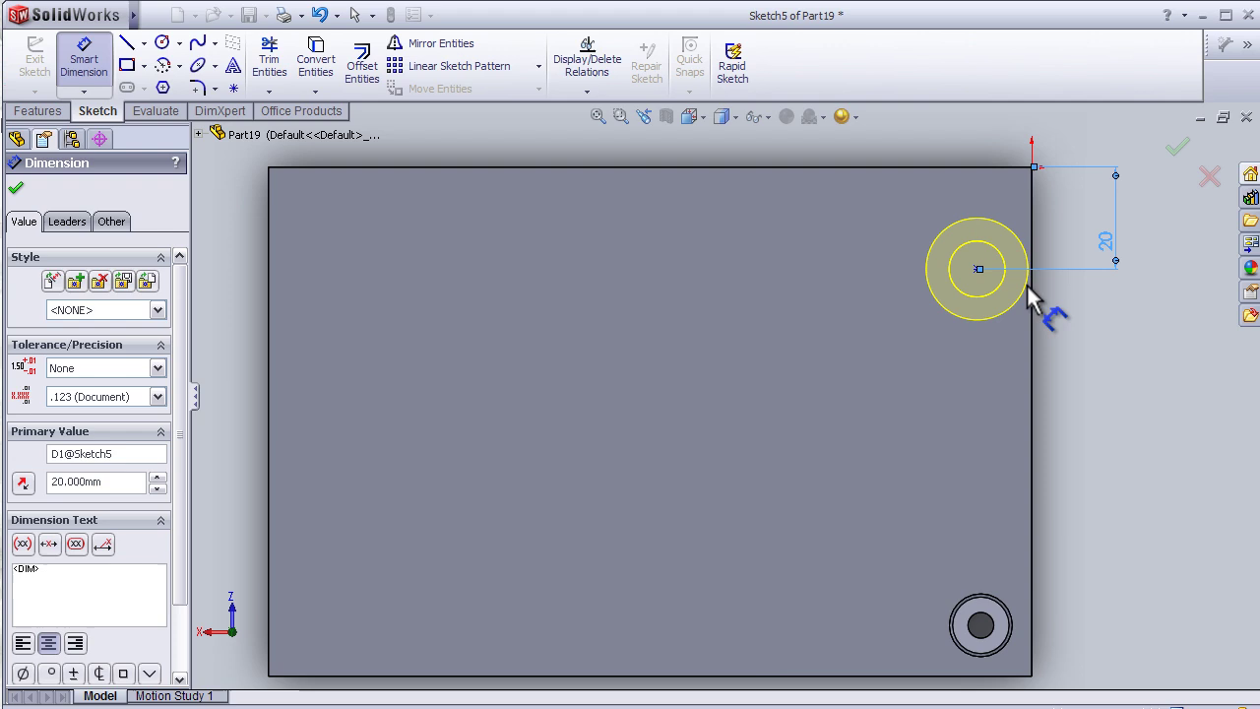
{"action": "left_click", "coordinate": [1031, 286]}
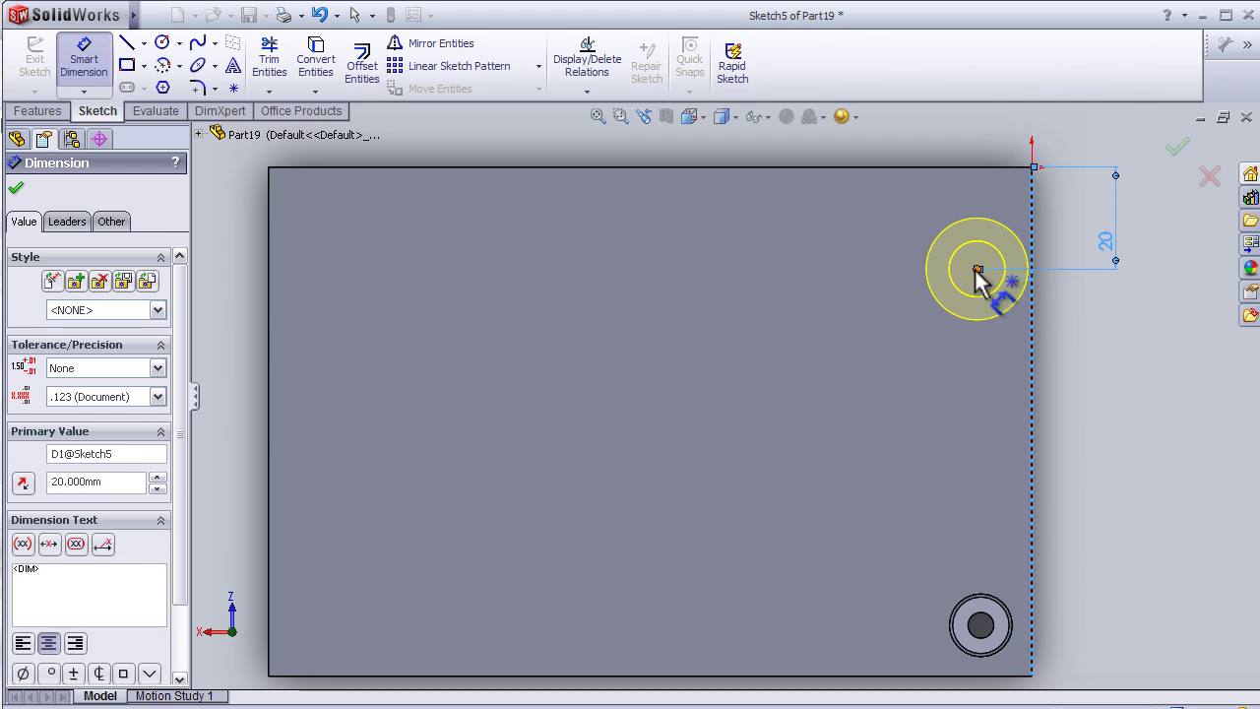
{"action": "left_click", "coordinate": [978, 267]}
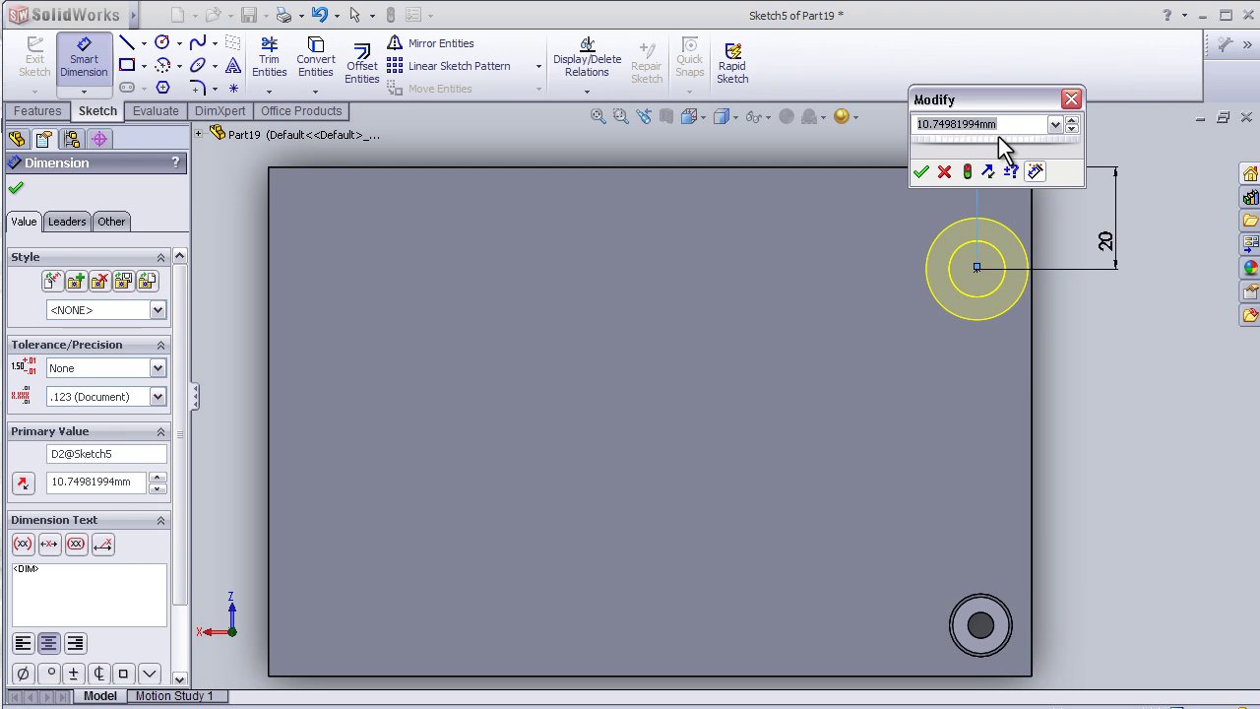
{"action": "type", "text": "20"}
{"action": "key", "text": "Return"}
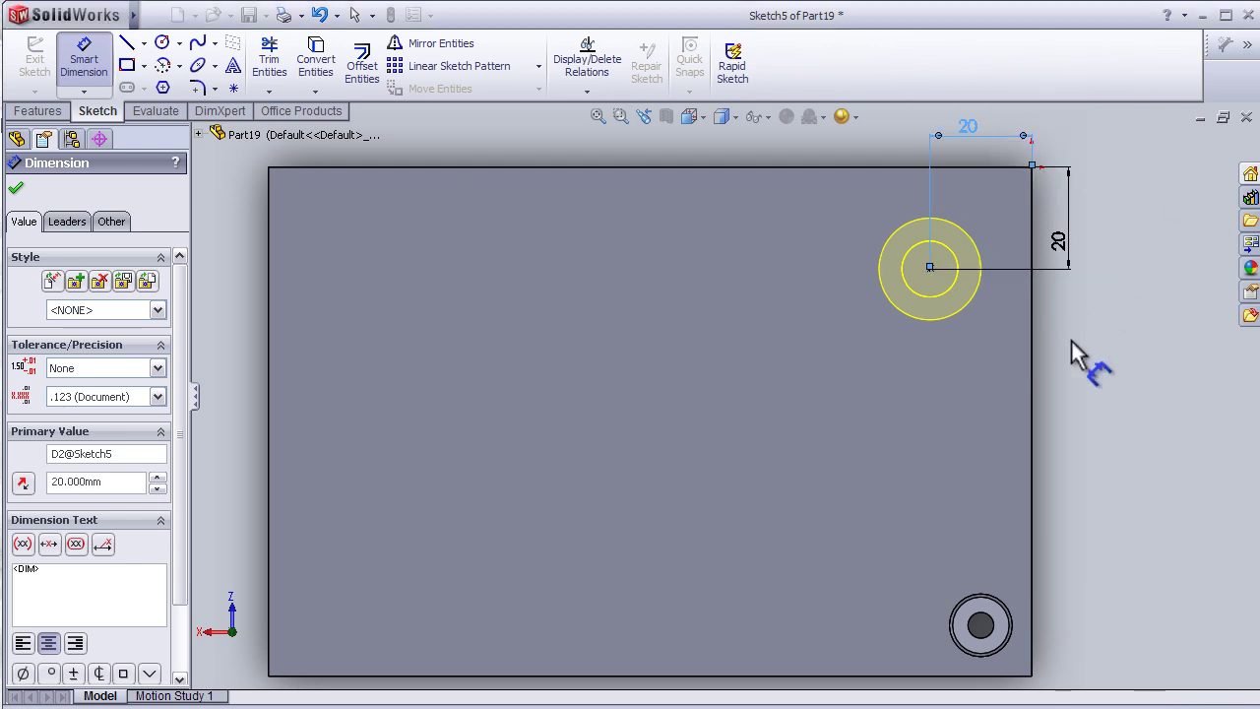
{"action": "left_click", "coordinate": [1071, 342]}
{"action": "left_click", "coordinate": [1172, 150]}
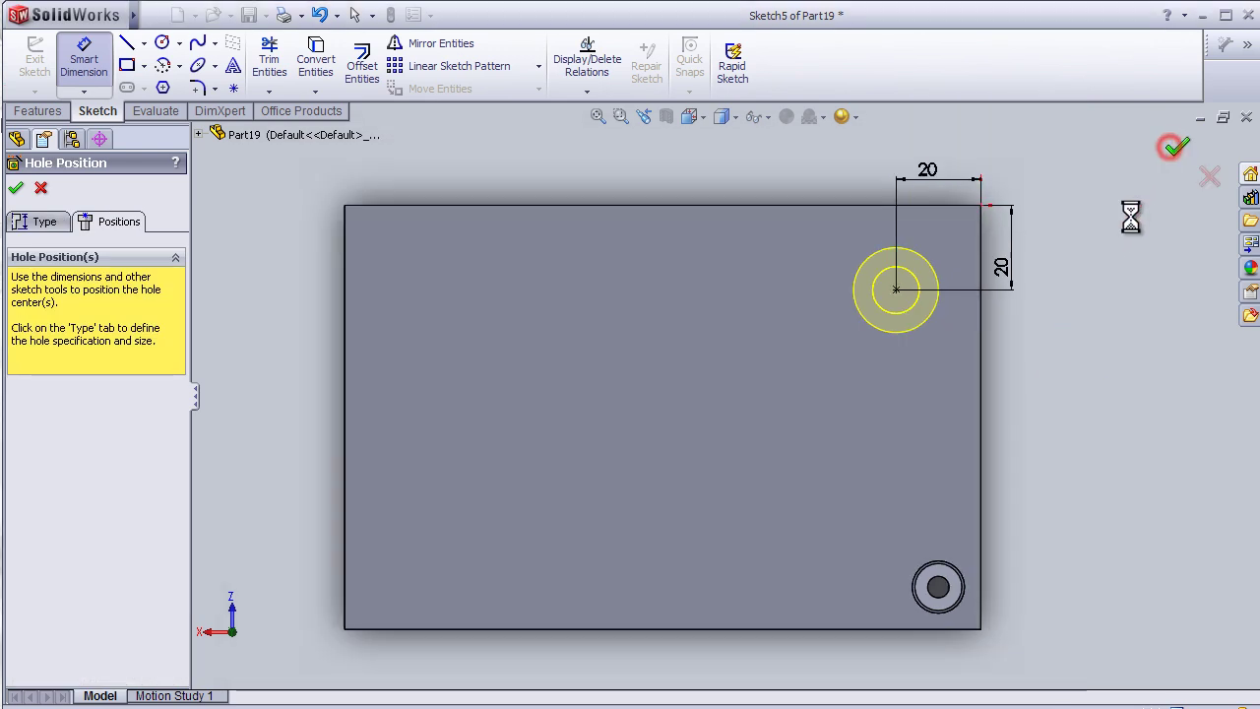
- Orbit the block to inspect the new M10 countersink hole from side, top and face-on angles
{"action": "middle_click_drag", "start_coordinate": [1007, 275], "coordinate": [1083, 247]}
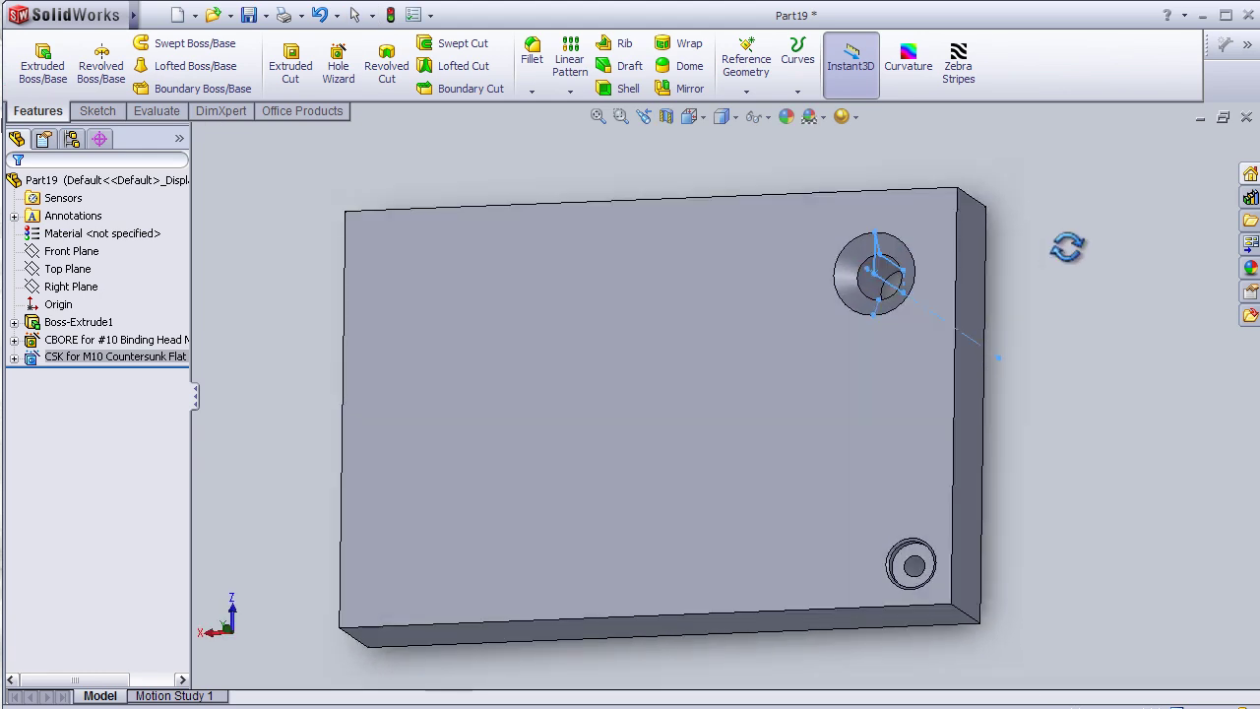
{"action": "mouse_move", "coordinate": [373, 417]}
{"action": "middle_mouse_down"}
{"action": "mouse_move", "coordinate": [304, 470]}
{"action": "mouse_move", "coordinate": [338, 457]}
{"action": "middle_mouse_up"}
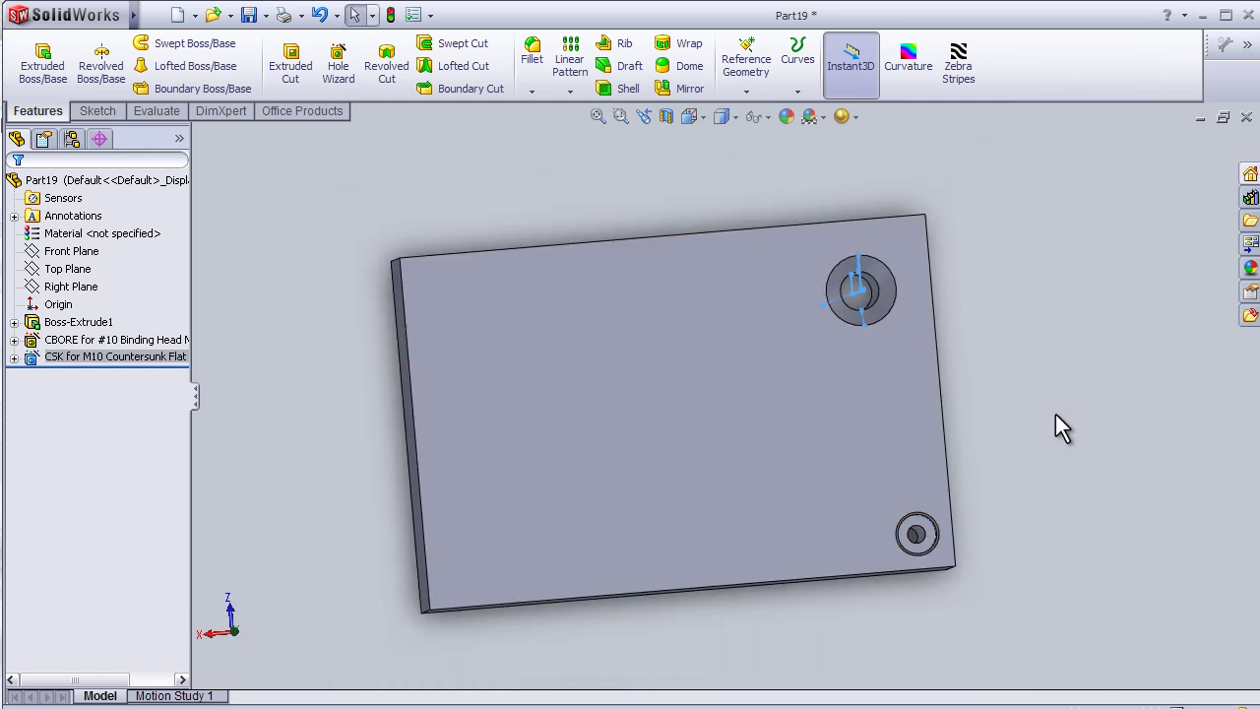
{"action": "middle_click_drag", "start_coordinate": [1052, 417], "coordinate": [1044, 421]}
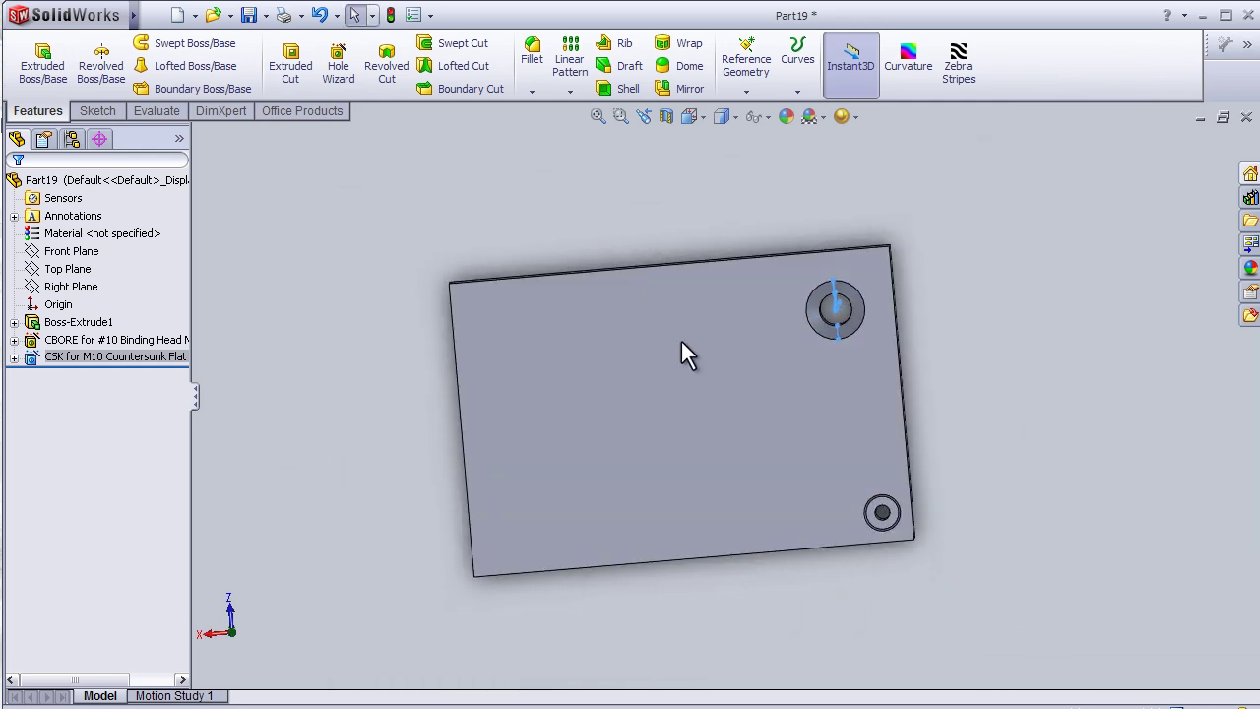
- Start a Hole Wizard hole on the block's top face using the plain Hole type
{"action": "left_click", "coordinate": [641, 389]}
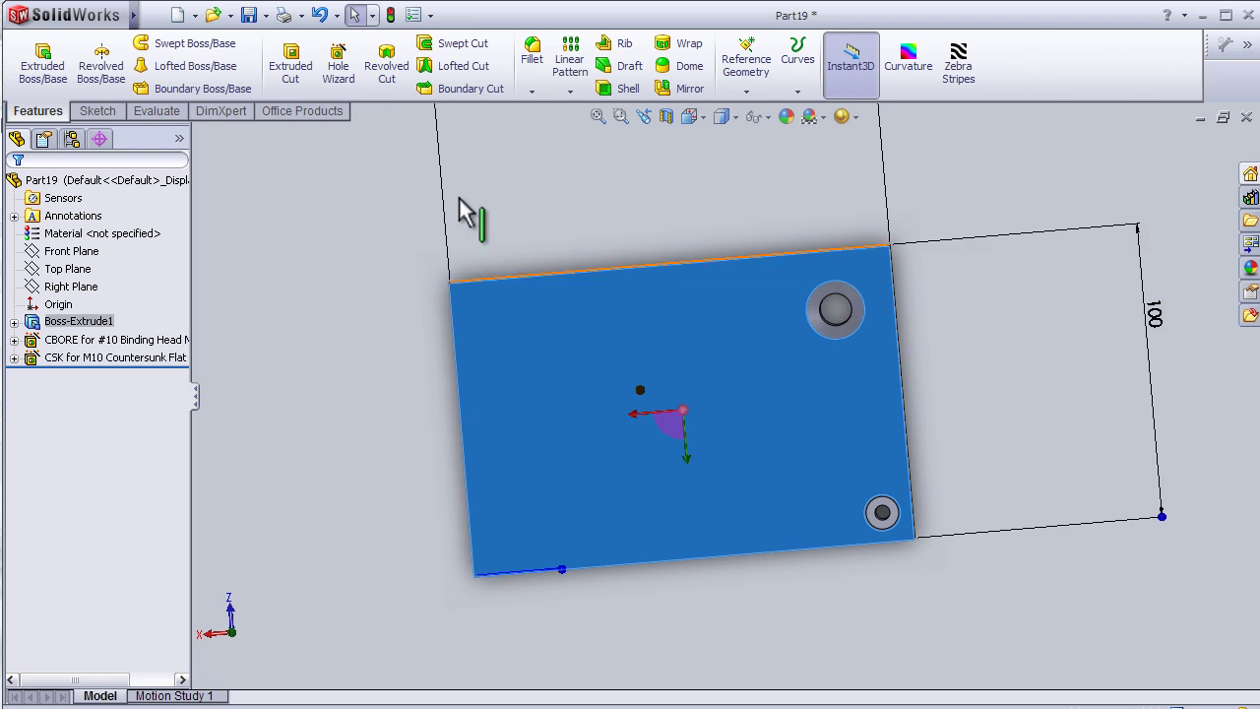
{"action": "left_click", "coordinate": [339, 65]}
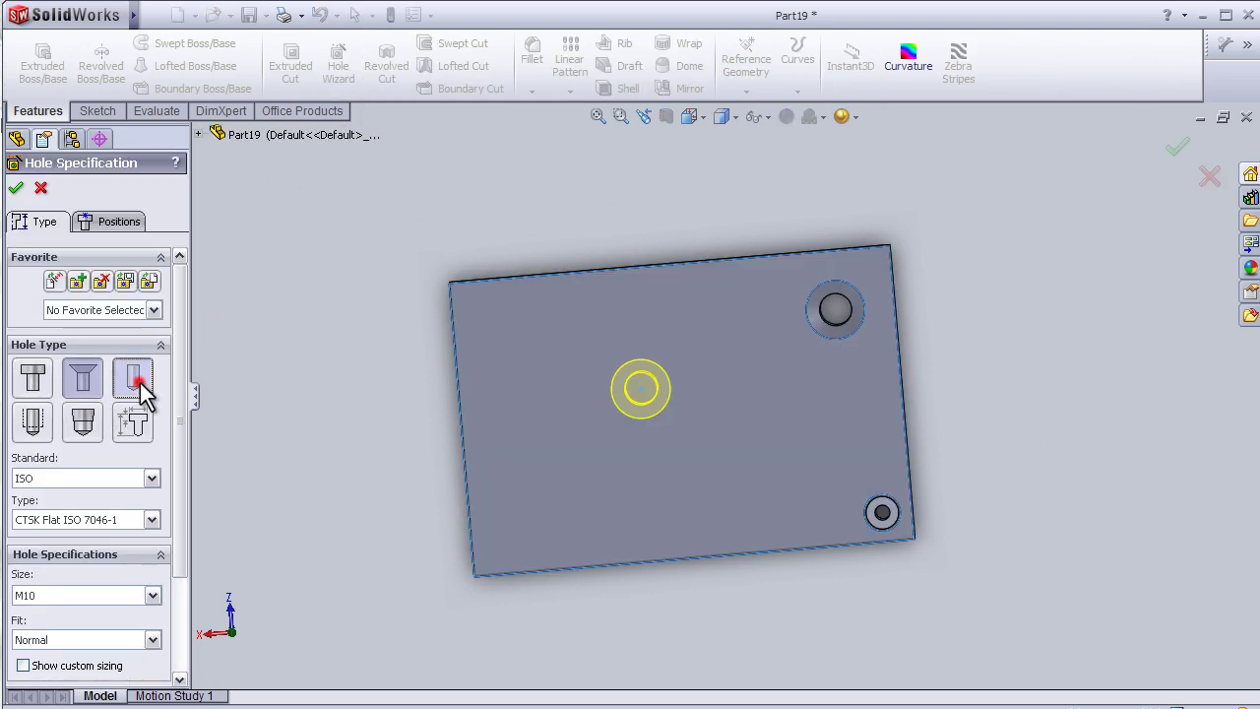
{"action": "left_click", "coordinate": [138, 377]}
{"action": "left_click_drag", "start_coordinate": [183, 346], "coordinate": [192, 433]}
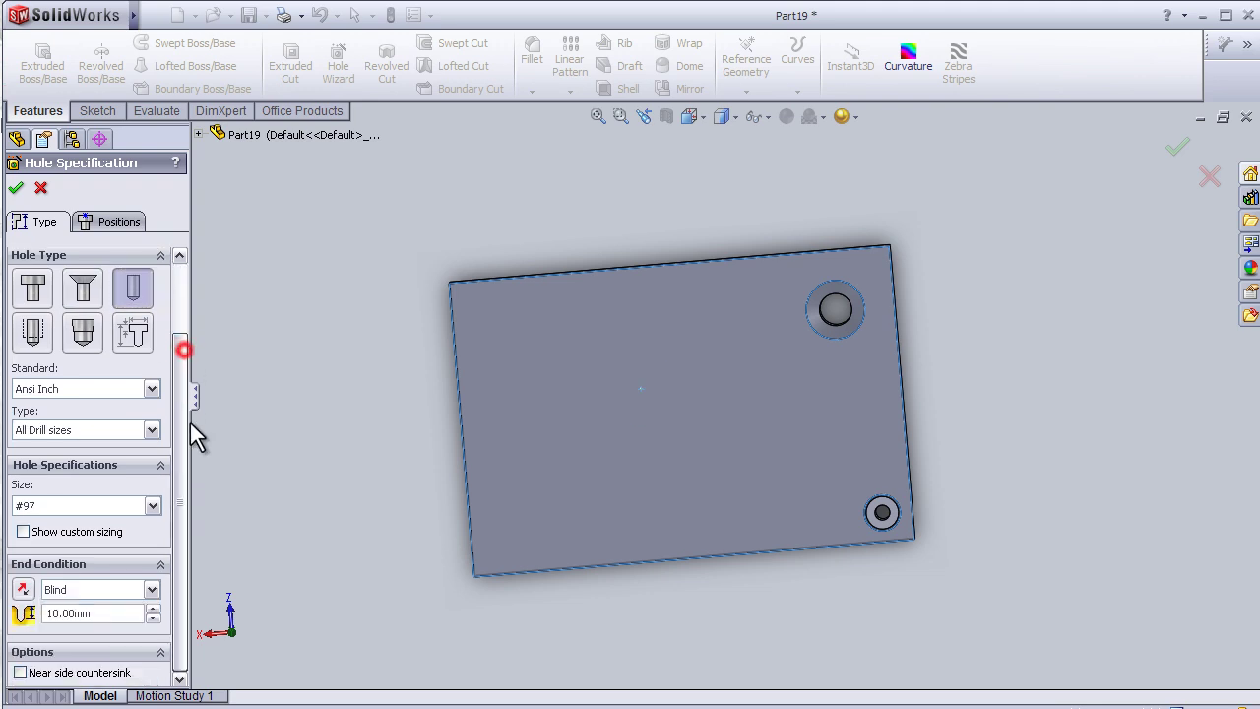
- Set the hole to ISO drill size Ø25.0 with a Through All end condition
{"action": "left_click", "coordinate": [36, 390]}
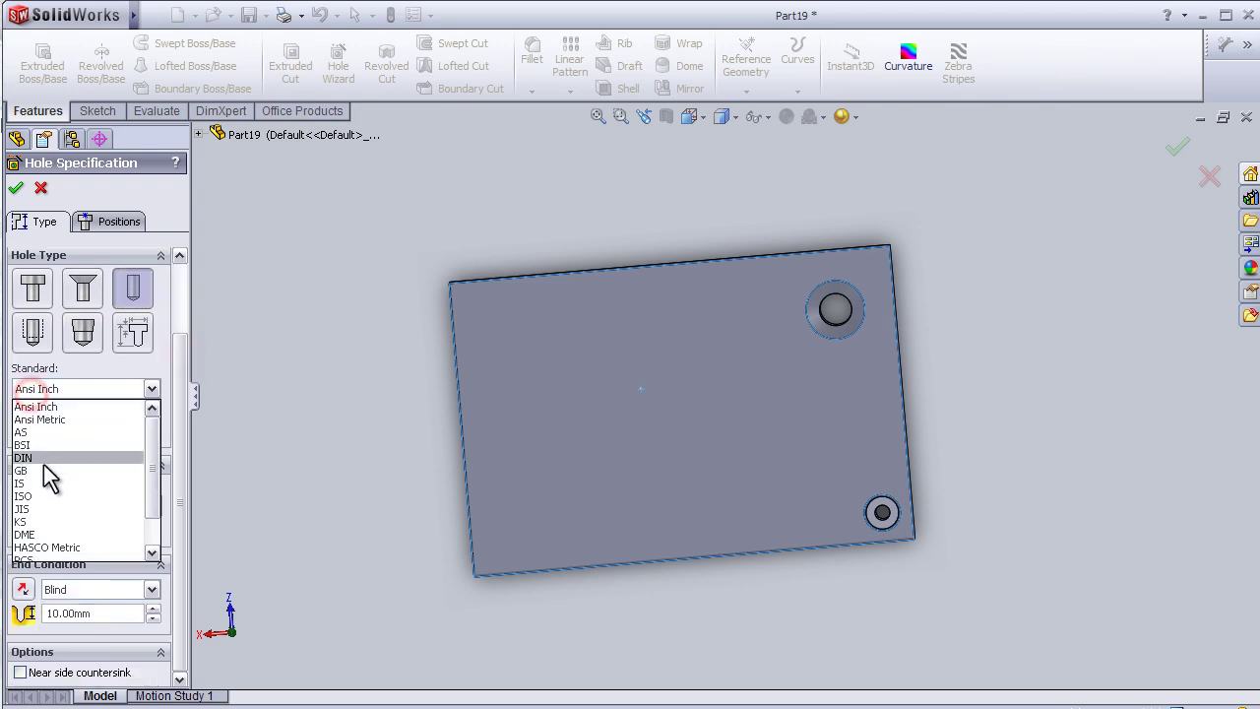
{"action": "left_click", "coordinate": [43, 497]}
{"action": "left_click", "coordinate": [65, 505]}
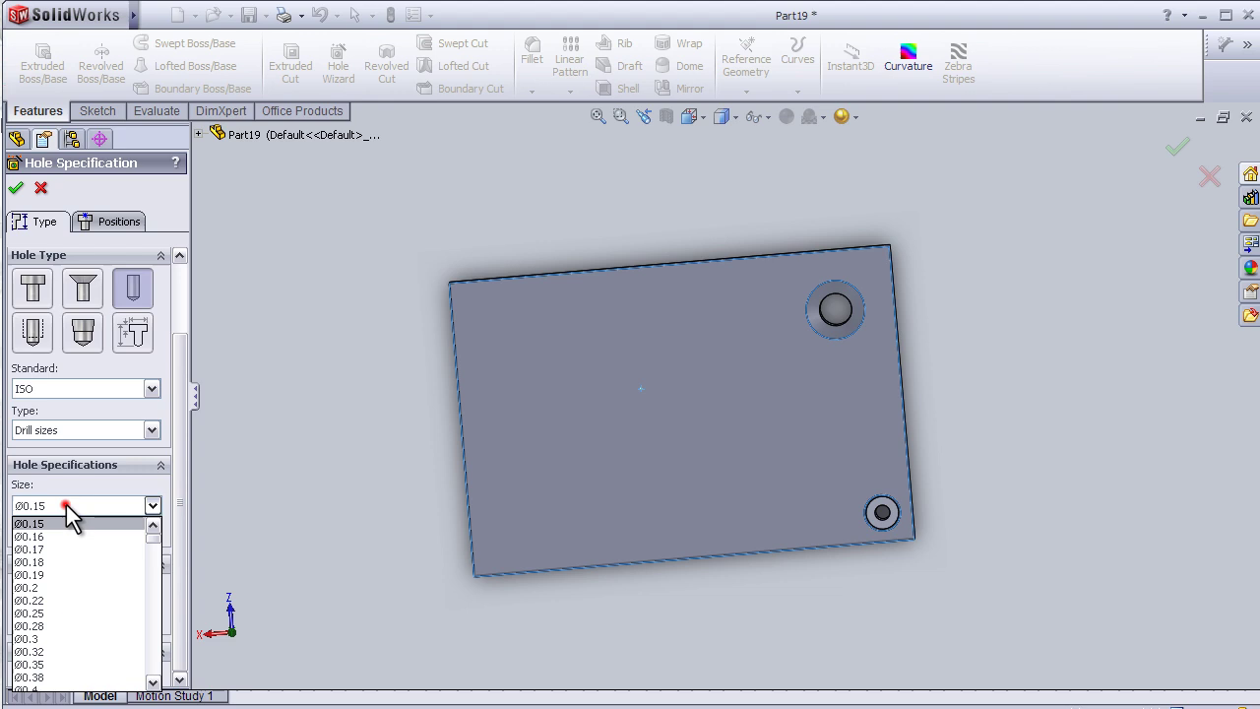
{"action": "left_click_drag", "start_coordinate": [152, 539], "coordinate": [149, 664]}
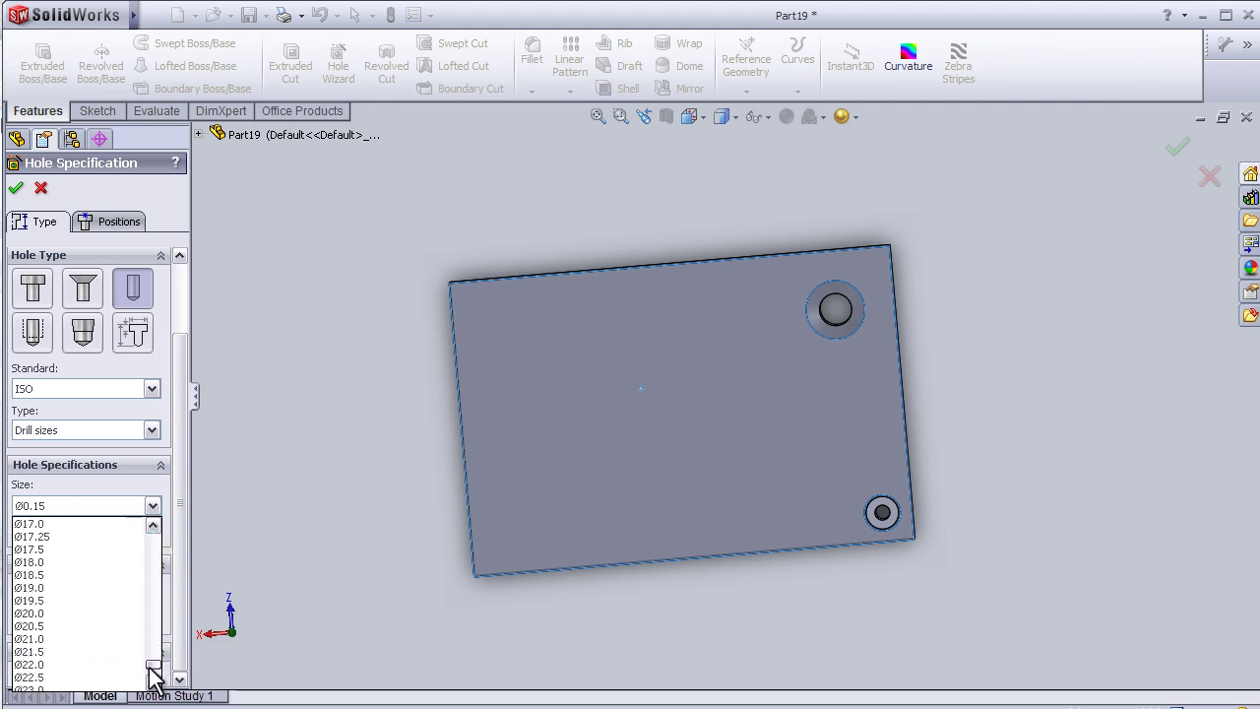
{"action": "left_click", "coordinate": [84, 664]}
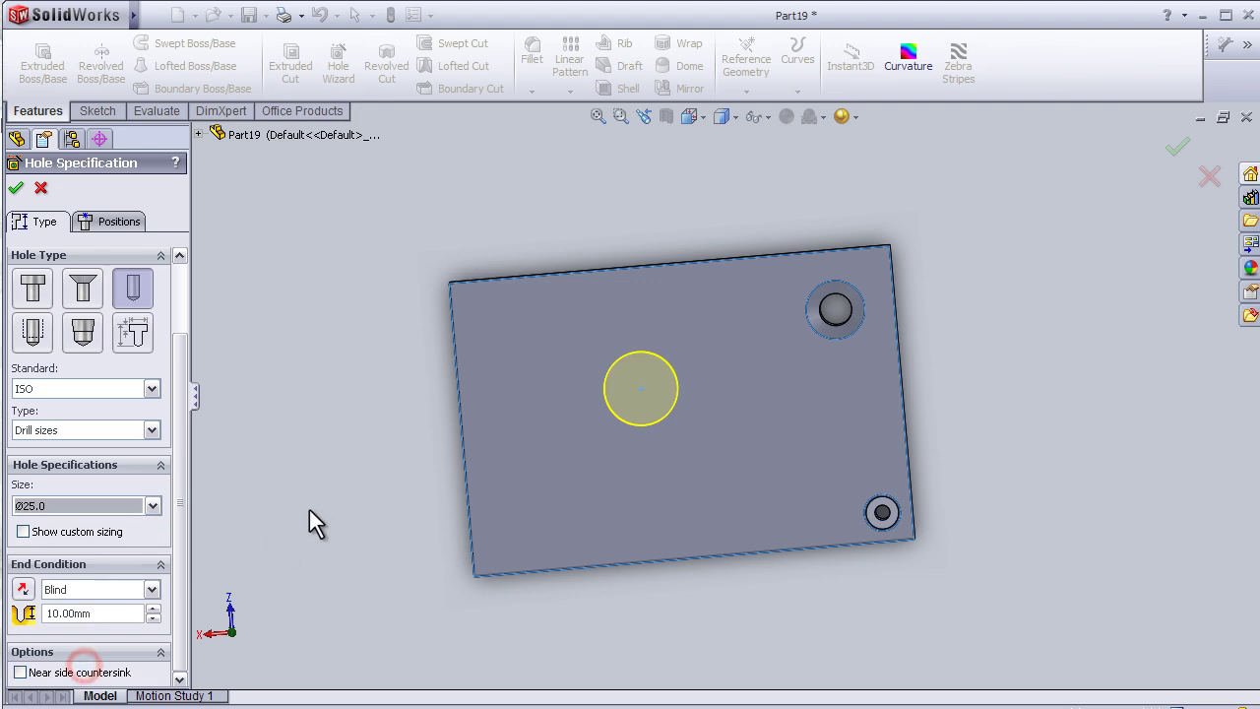
{"action": "left_click", "coordinate": [180, 433]}
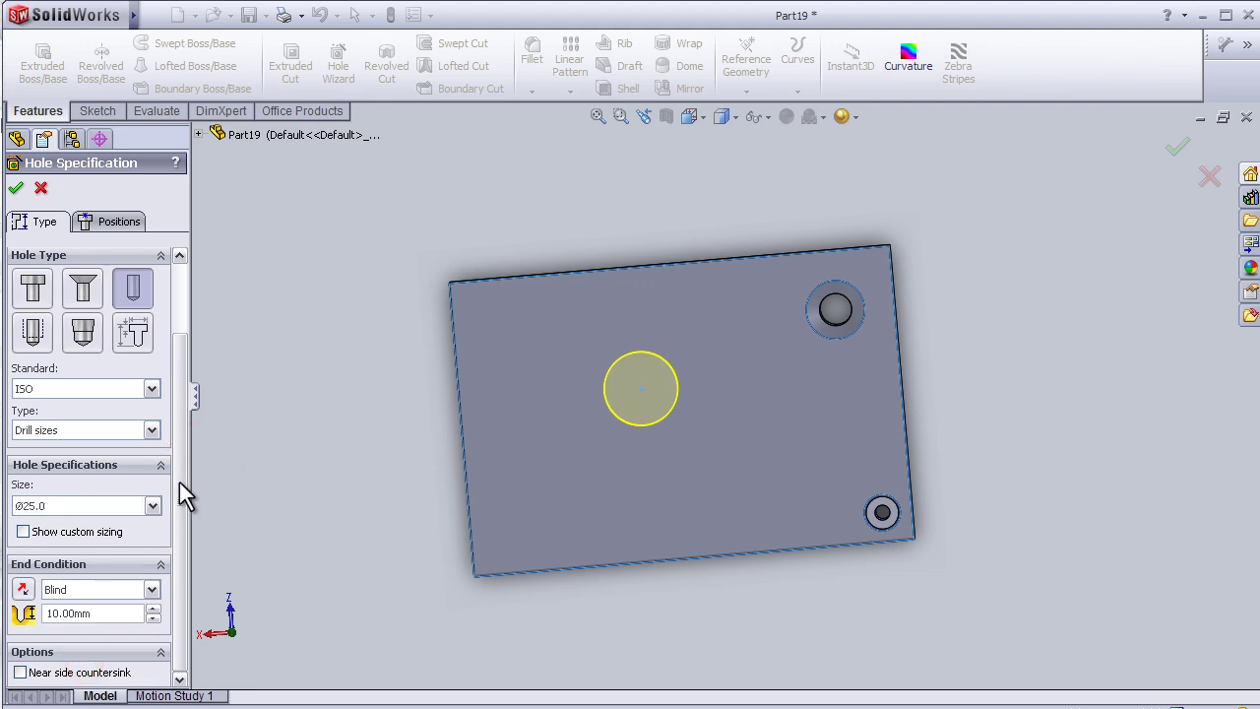
{"action": "left_click", "coordinate": [154, 588]}
{"action": "left_click", "coordinate": [98, 620]}
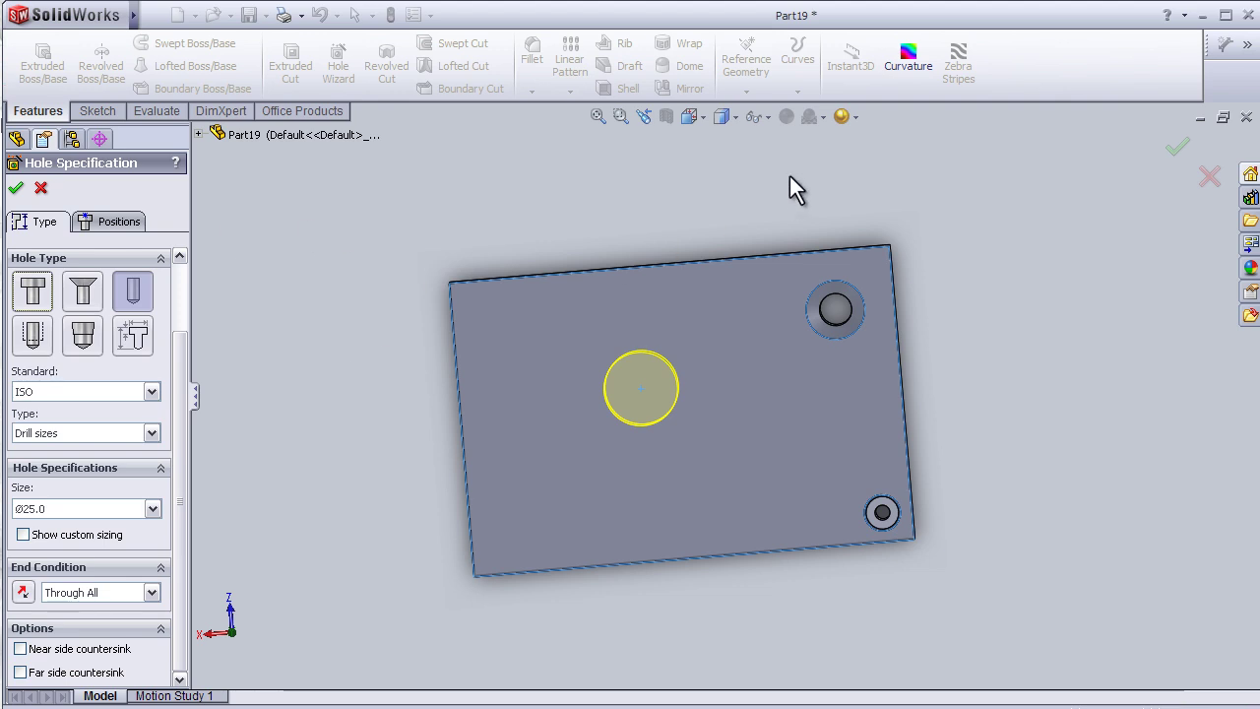
{"action": "middle_click_drag", "start_coordinate": [790, 177], "coordinate": [795, 183]}
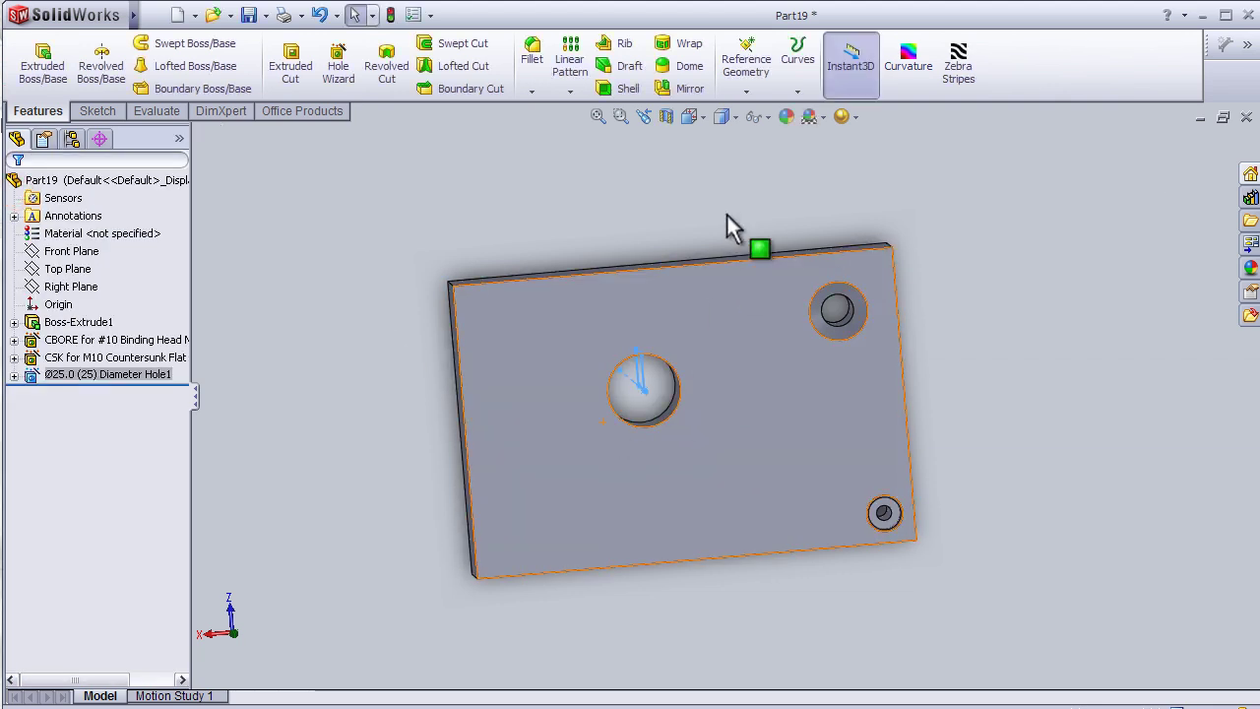
- Reopen Diameter Hole1 for editing and switch to its Positions tab
{"action": "middle_click_drag", "start_coordinate": [703, 211], "coordinate": [717, 229]}
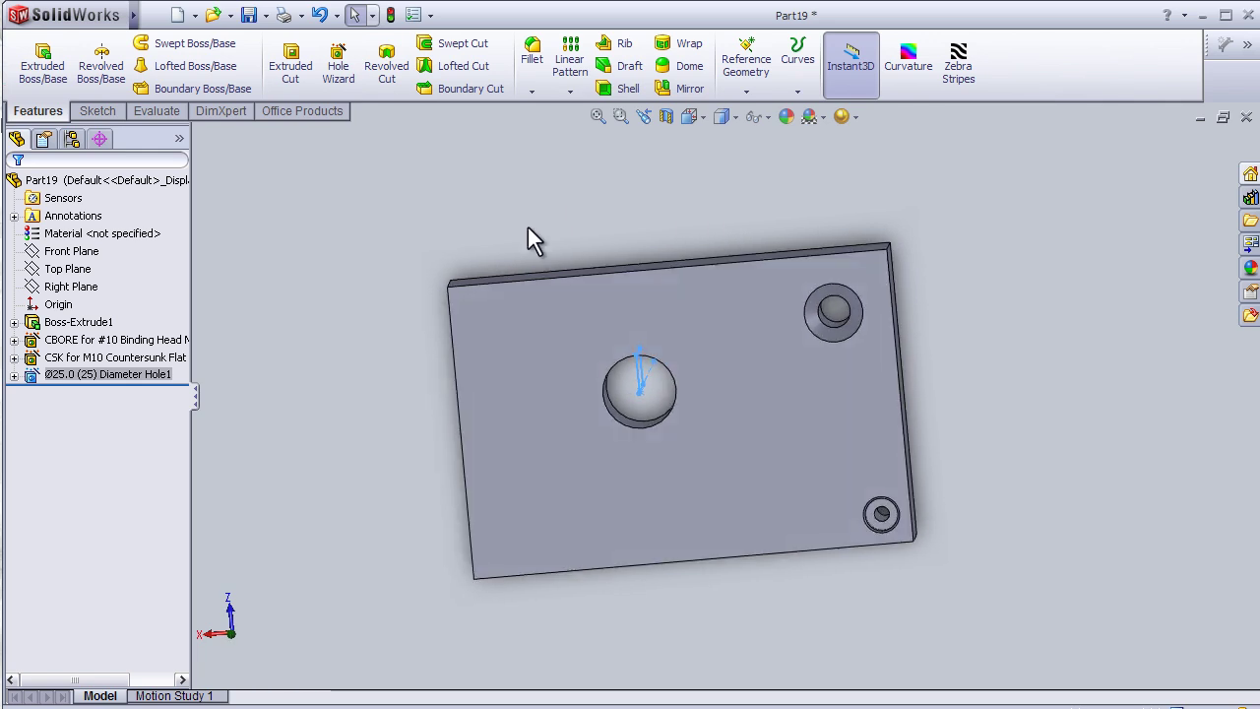
{"action": "left_click", "coordinate": [33, 380]}
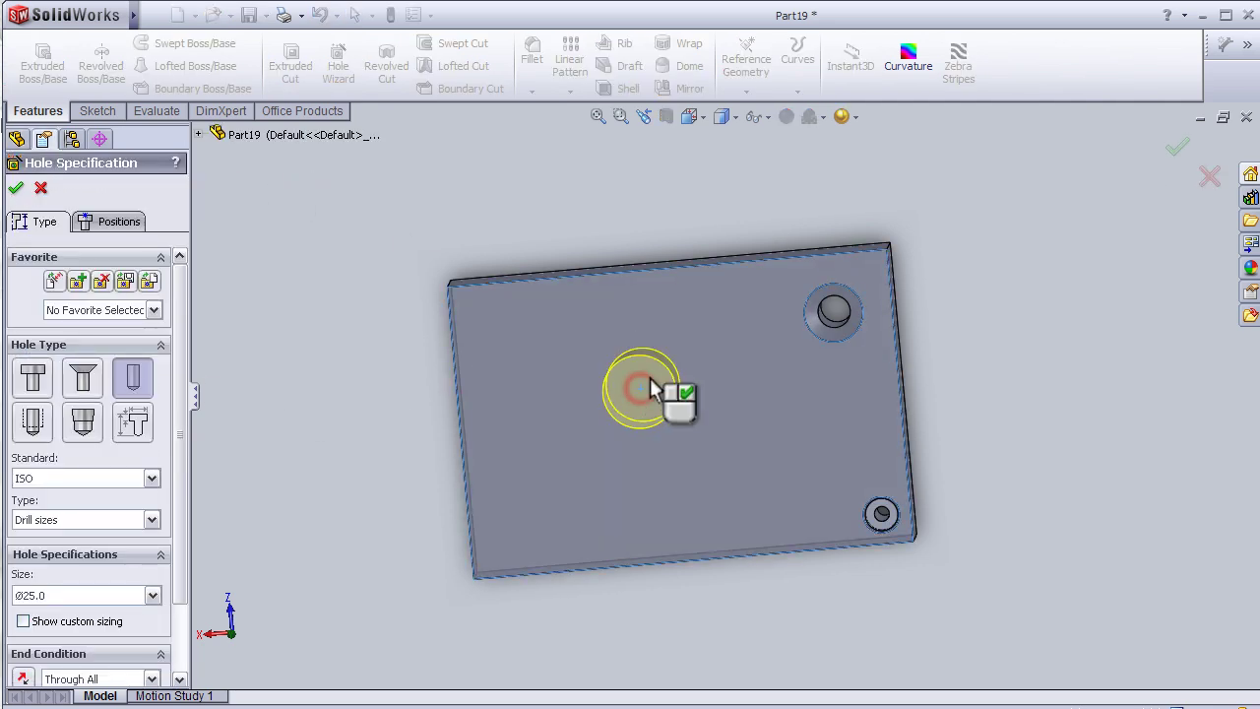
{"action": "middle_click_drag", "start_coordinate": [667, 222], "coordinate": [678, 208]}
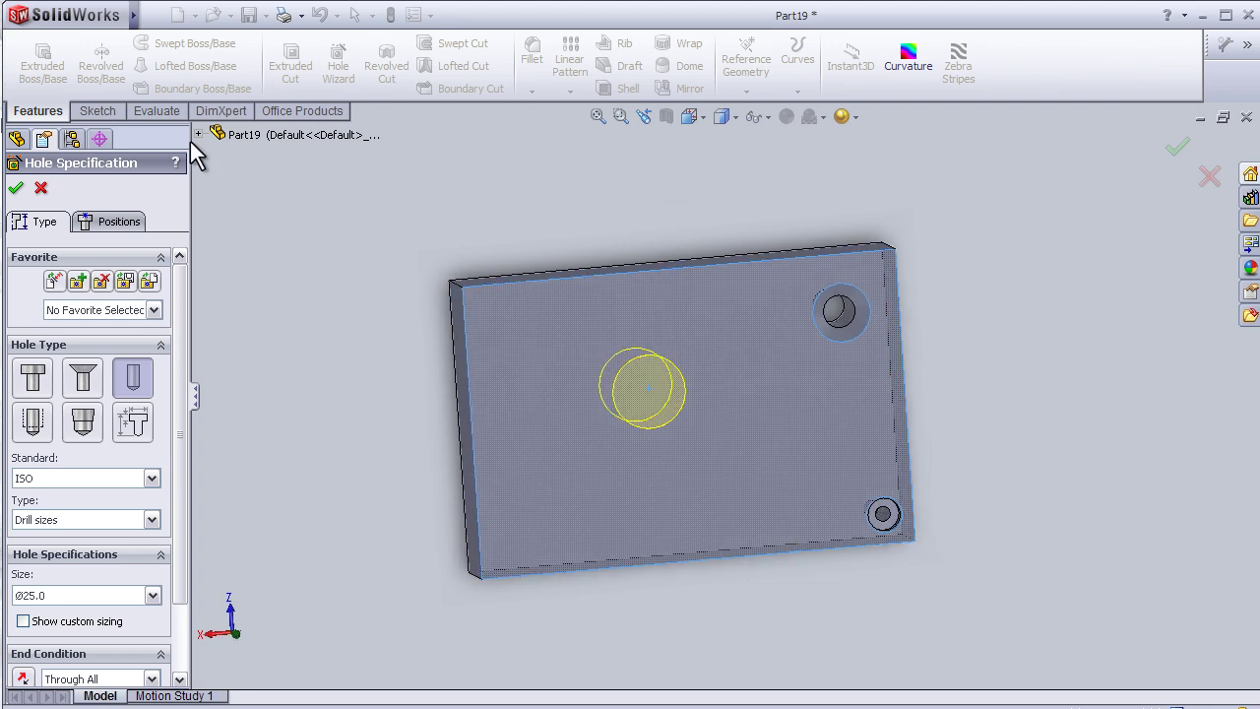
{"action": "left_click", "coordinate": [103, 110]}
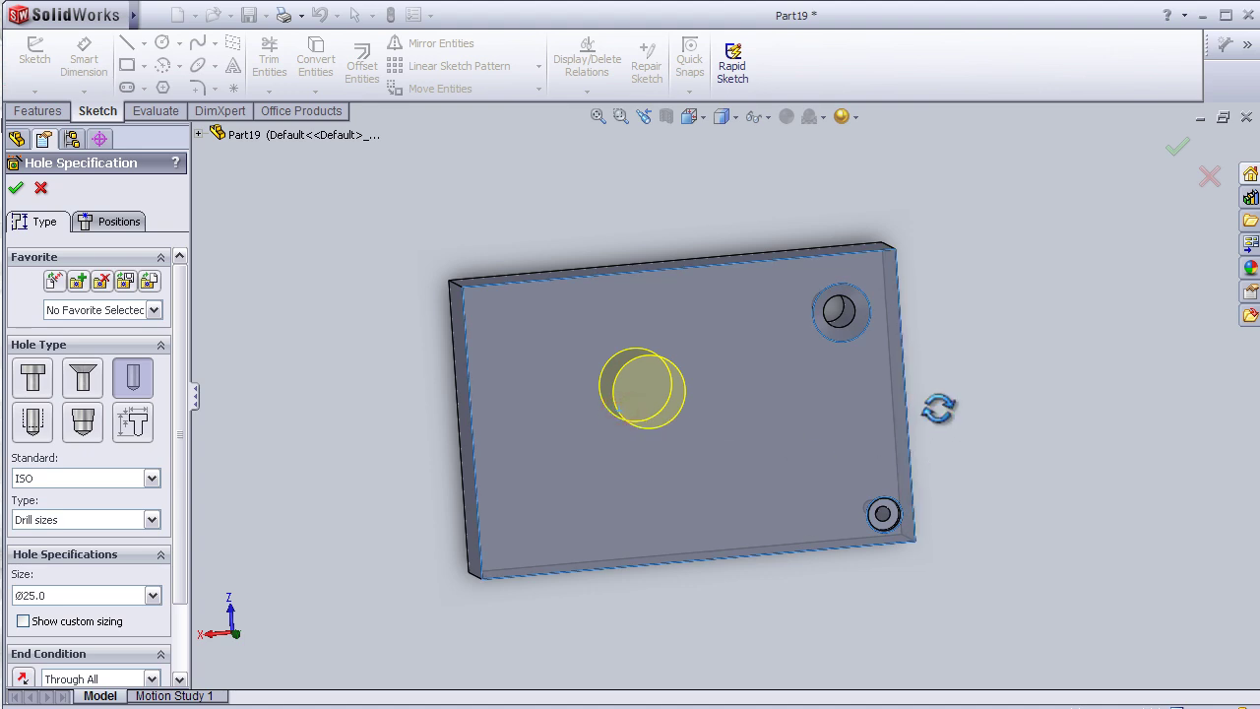
{"action": "middle_click_drag", "start_coordinate": [938, 407], "coordinate": [926, 397]}
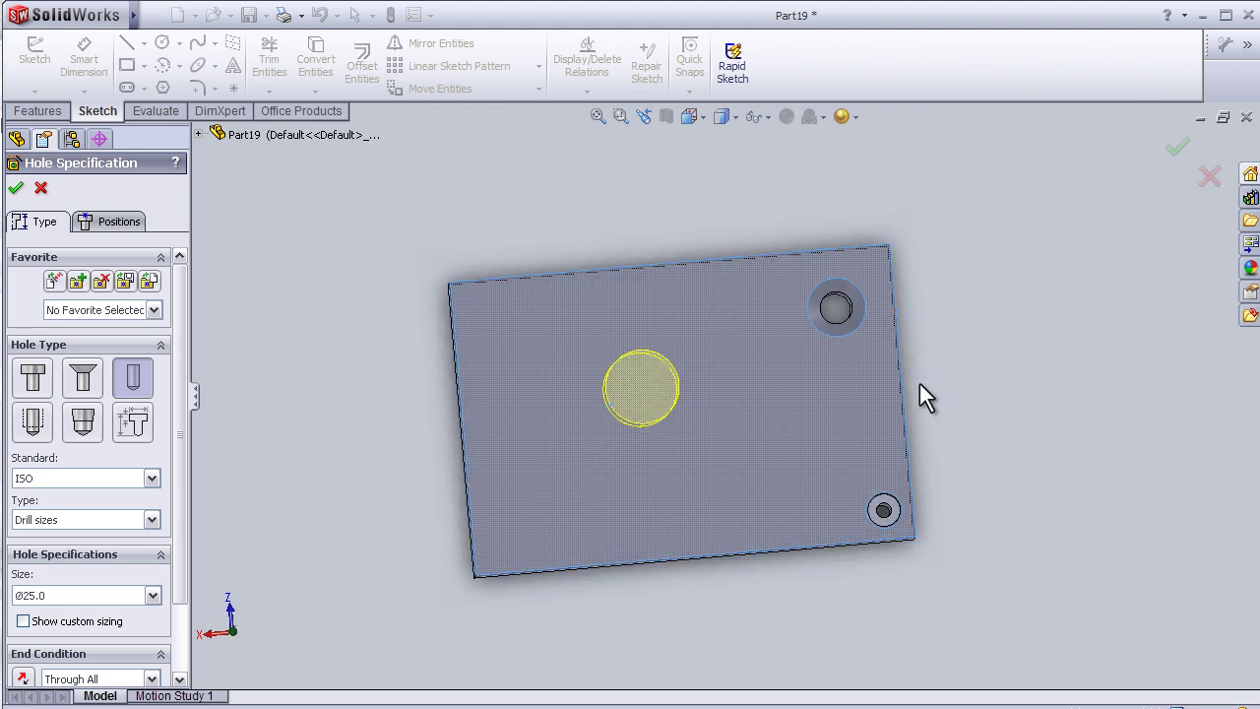
{"action": "left_click", "coordinate": [130, 223]}
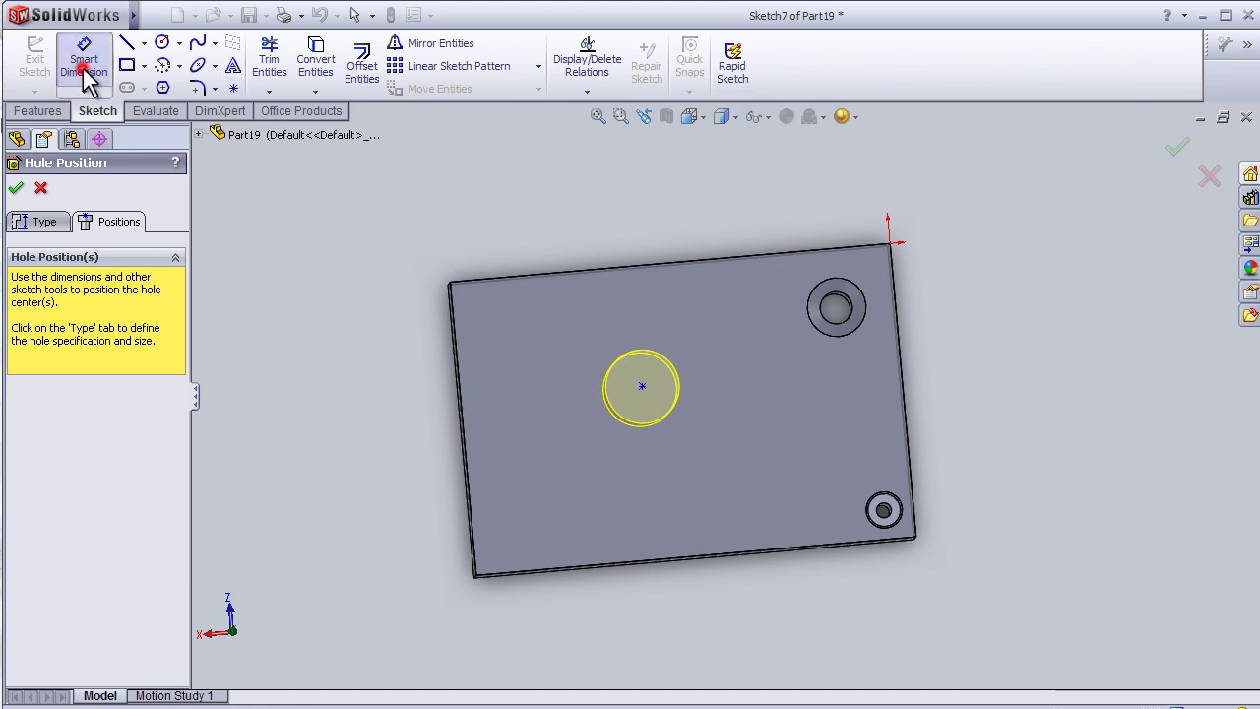
- Dimension the hole centre 50 mm from the plate's top edge
{"action": "left_click", "coordinate": [642, 386]}
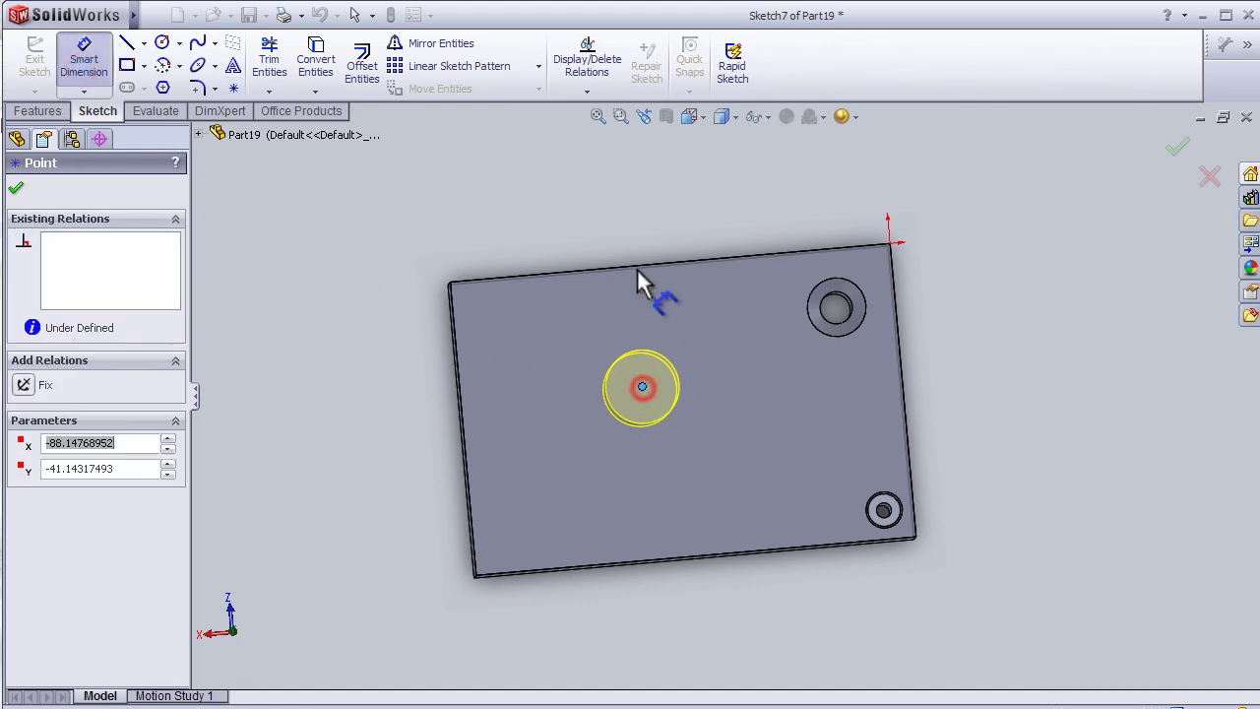
{"action": "left_click", "coordinate": [635, 280]}
{"action": "left_click", "coordinate": [385, 340]}
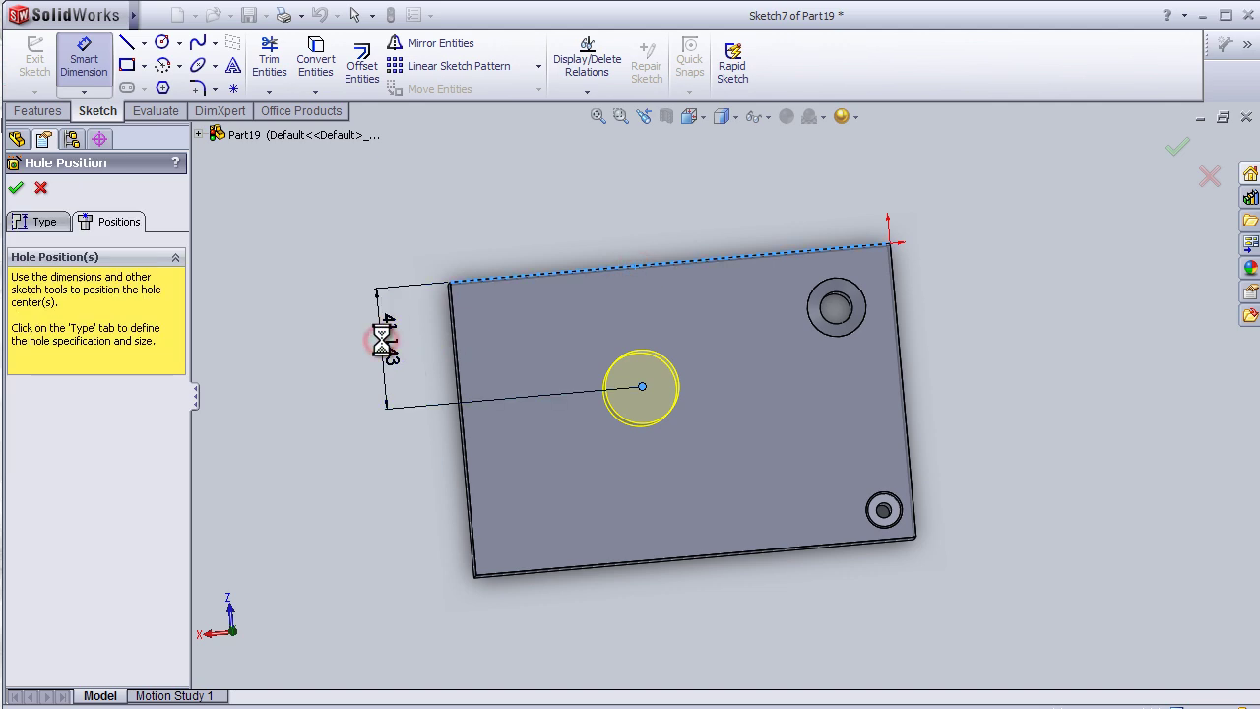
{"action": "left_click", "coordinate": [384, 339]}
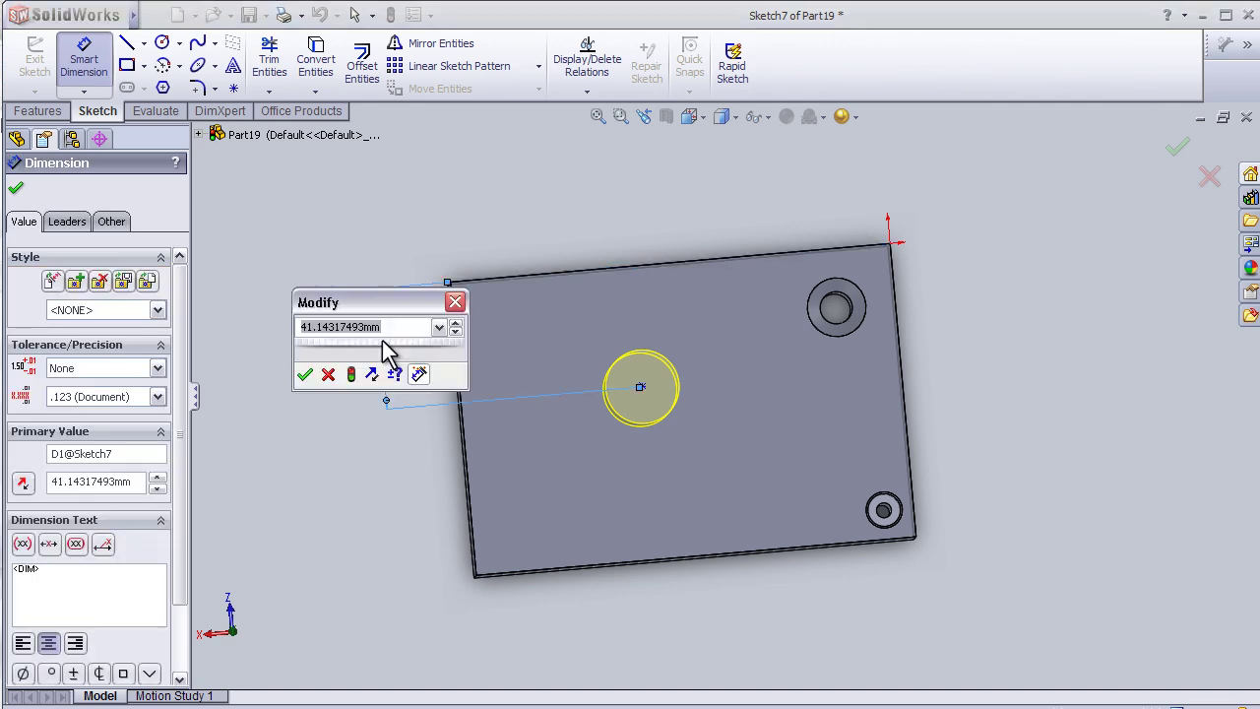
{"action": "type", "text": "50"}
{"action": "key", "text": "Return"}
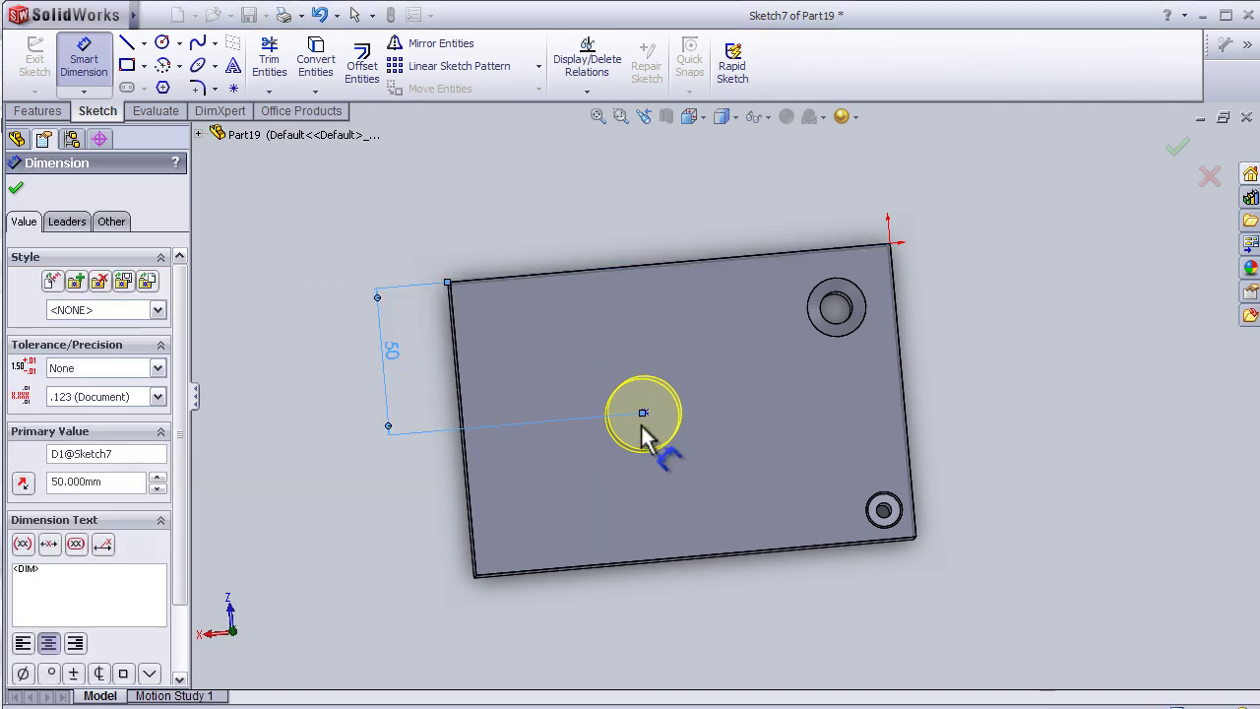
- Begin a second dimension from the hole centre to the plate's left edge
{"action": "left_click", "coordinate": [642, 413]}
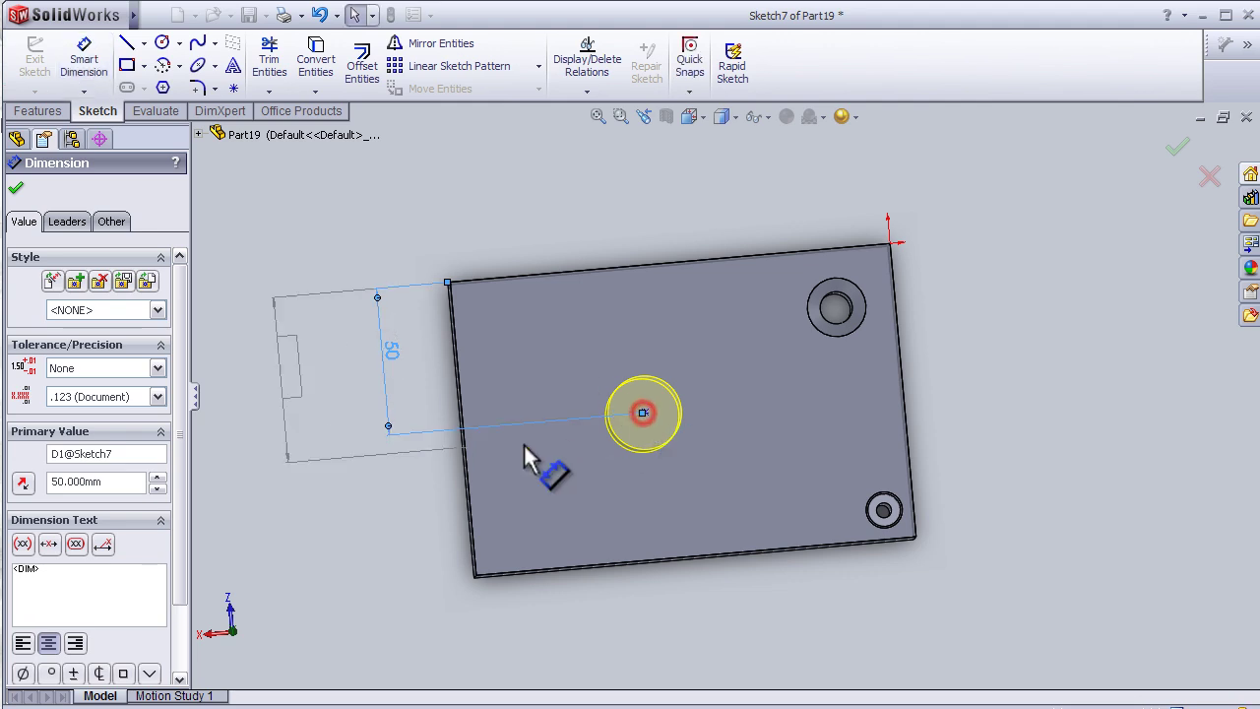
{"action": "left_click", "coordinate": [467, 458]}
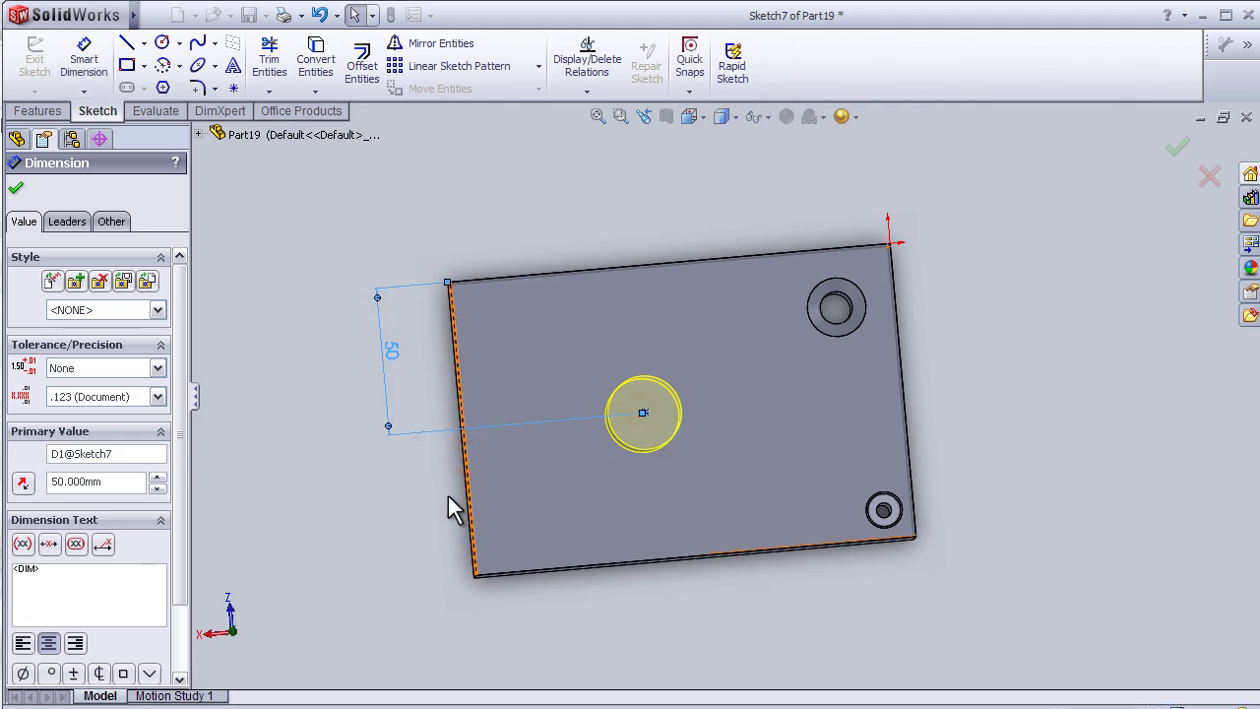
{"action": "left_click", "coordinate": [81, 66]}
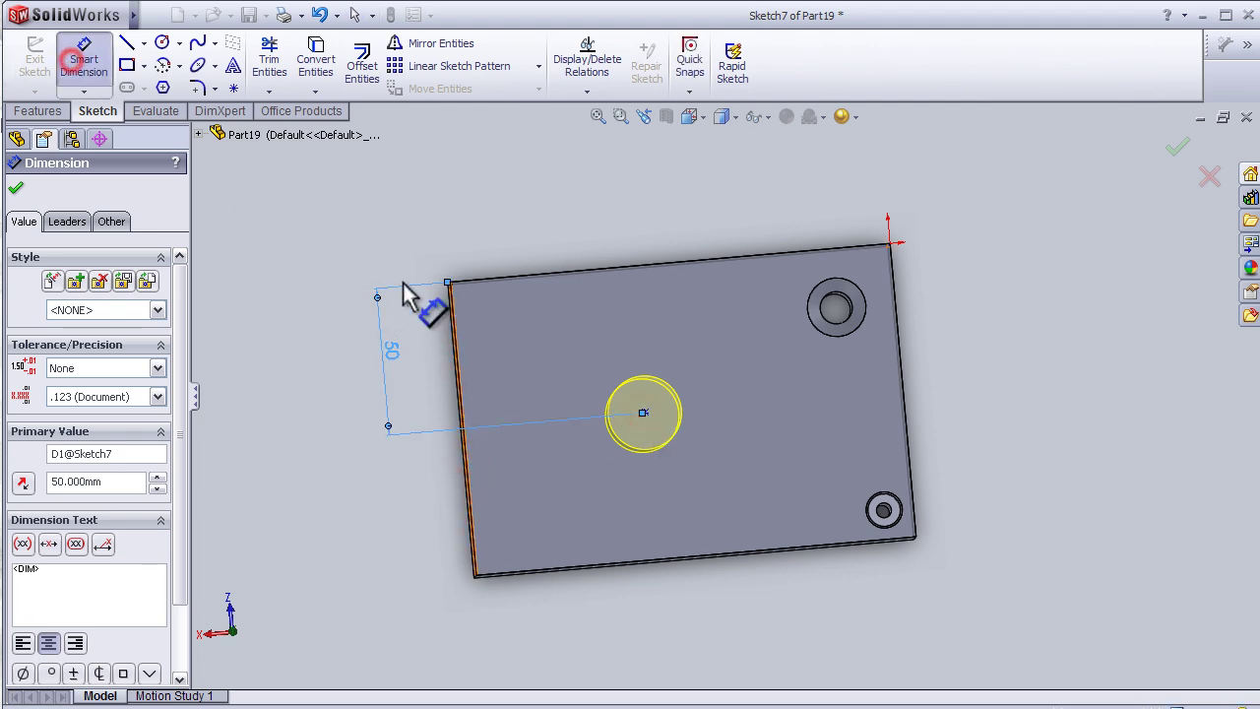
{"action": "left_click", "coordinate": [454, 344]}
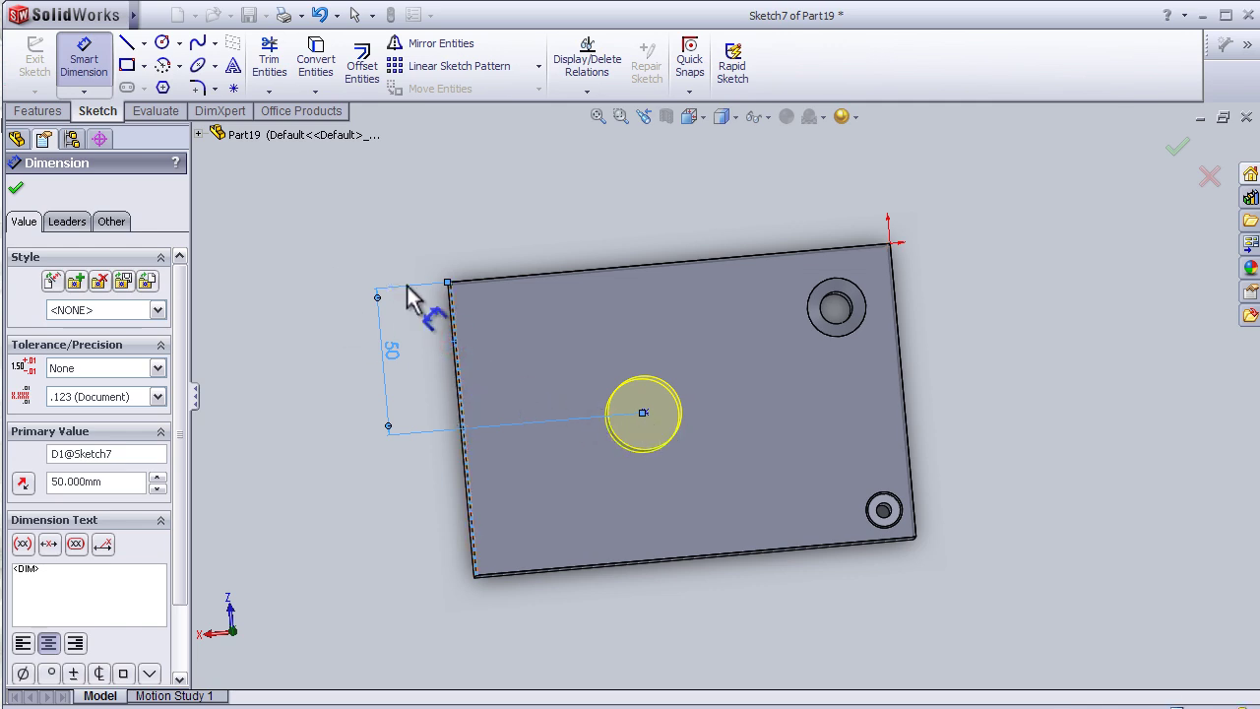
{"action": "key", "text": "space"}
{"action": "left_click", "coordinate": [536, 439]}
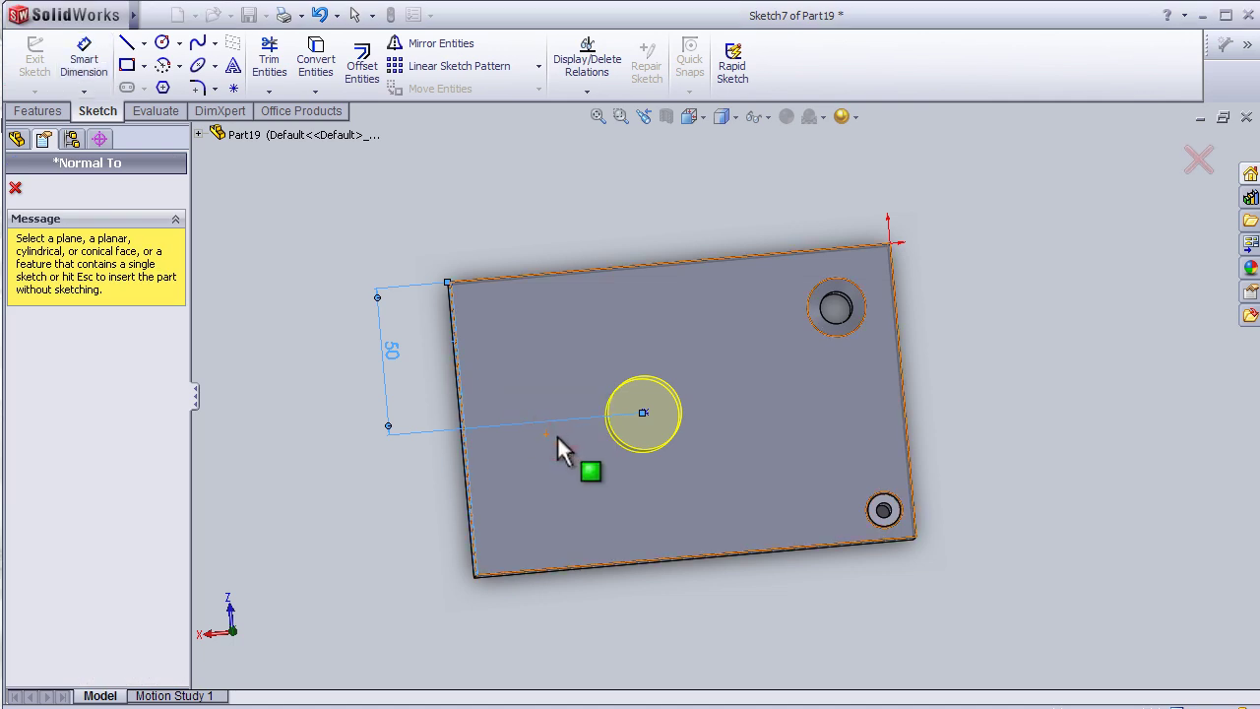
- Dimension the hole centre 50 mm from the plate's left edge
{"action": "key", "text": "space"}
{"action": "left_click", "coordinate": [564, 494]}
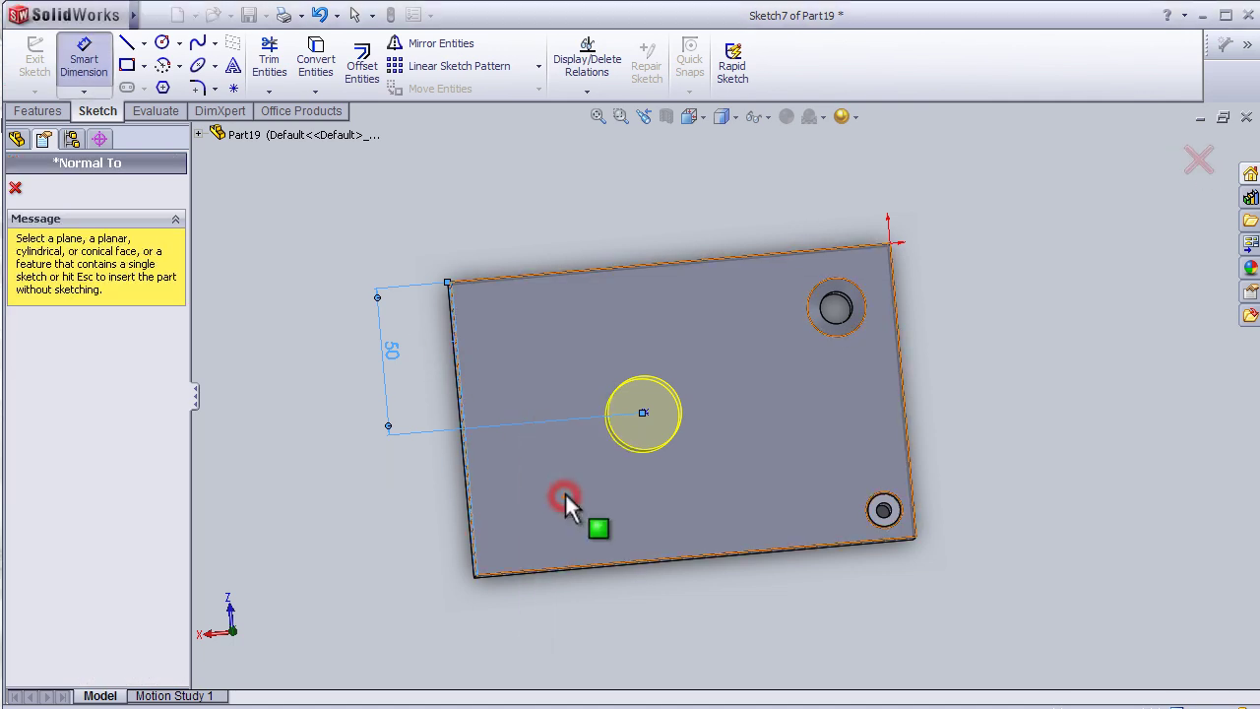
{"action": "left_click", "coordinate": [85, 61]}
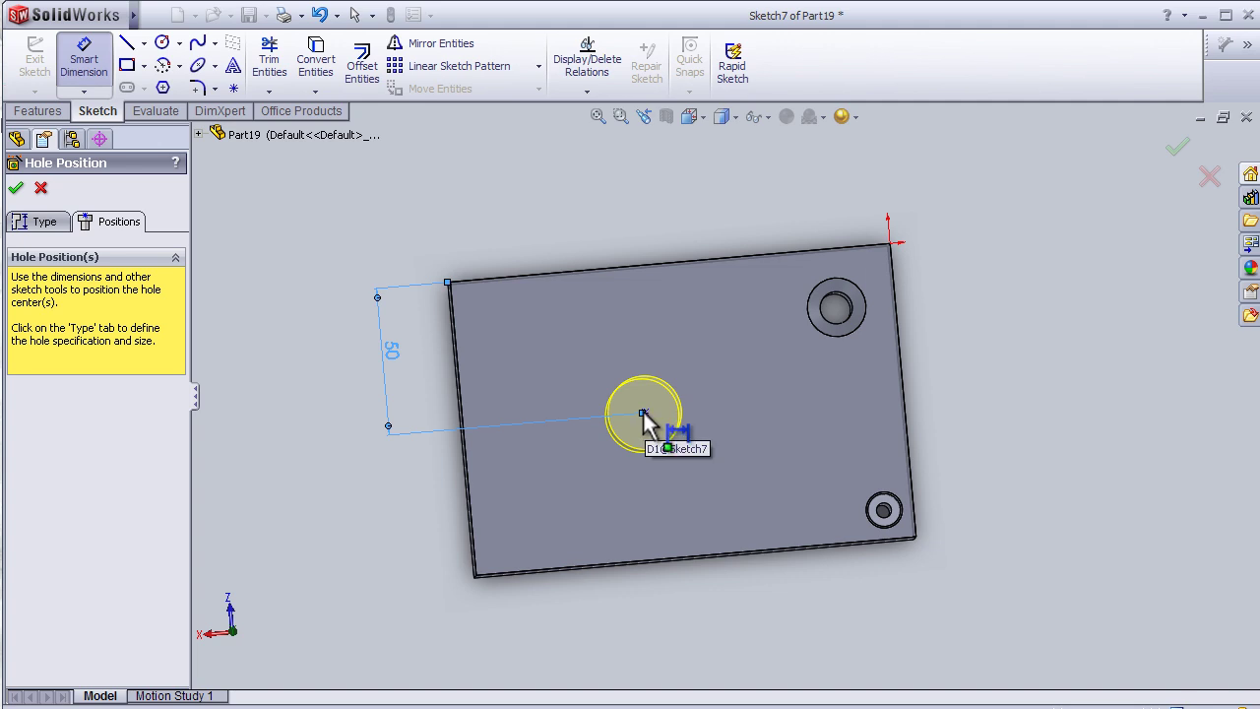
{"action": "left_click", "coordinate": [464, 460]}
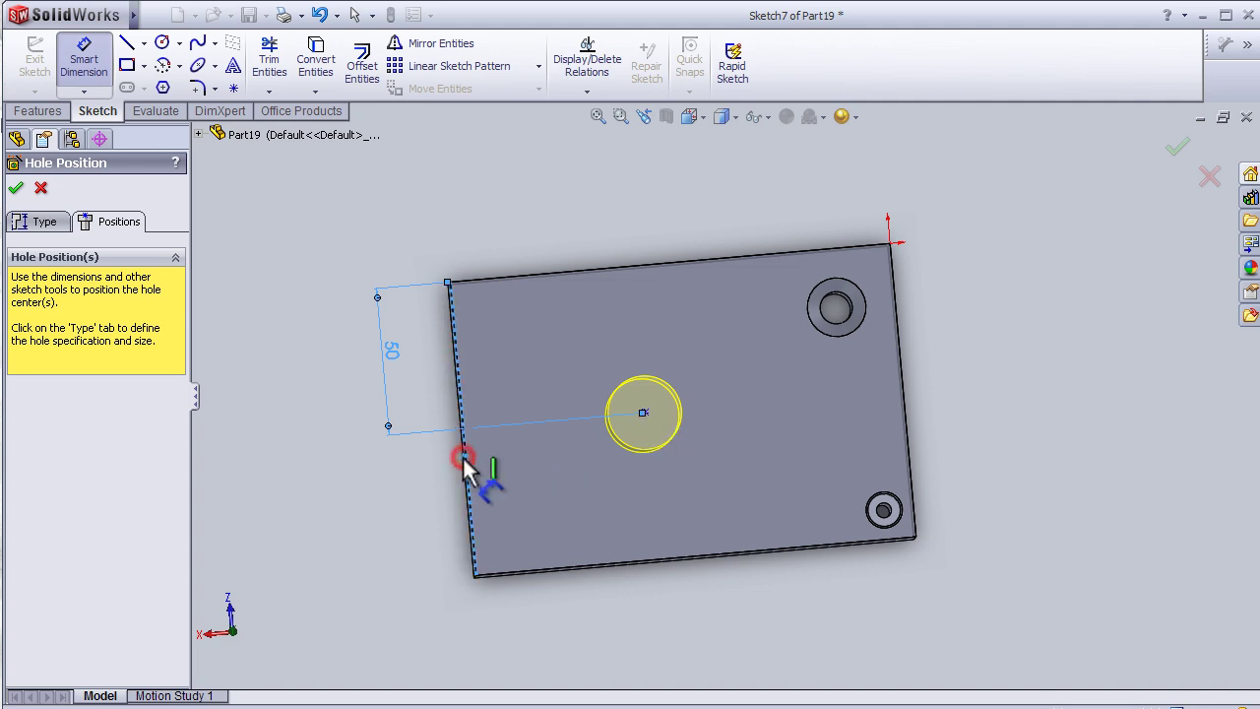
{"action": "left_click", "coordinate": [644, 414]}
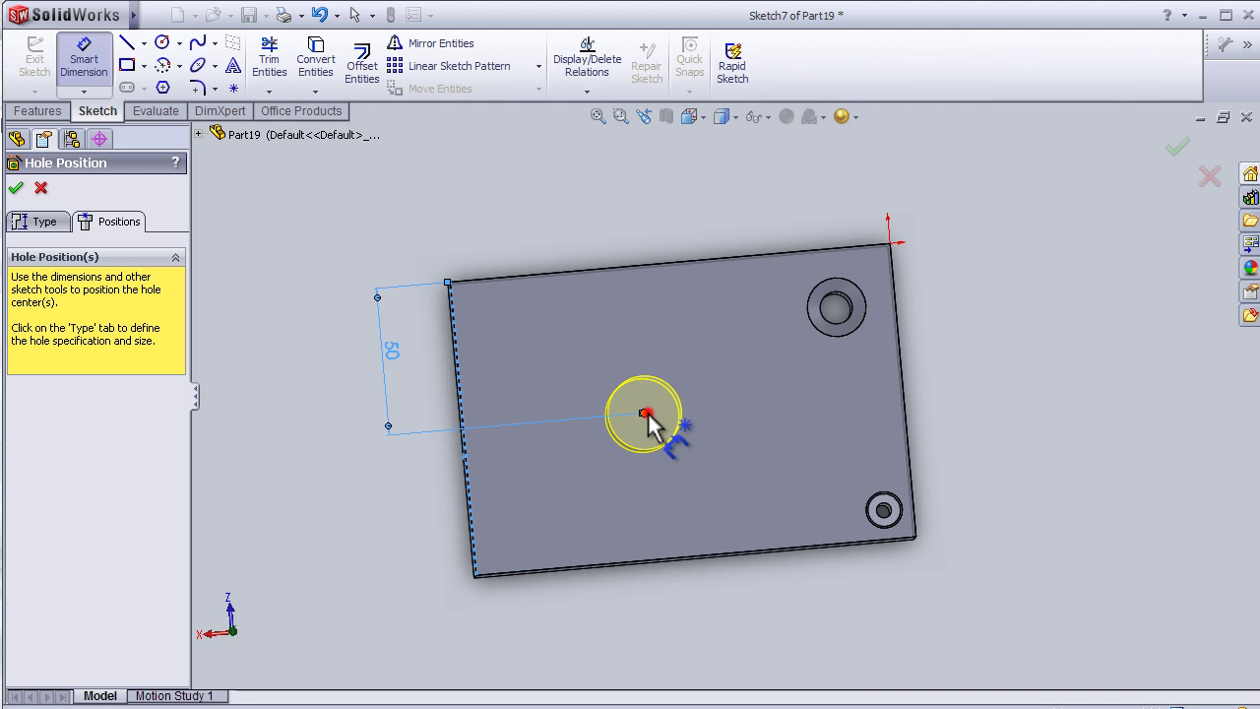
{"action": "left_click", "coordinate": [546, 214]}
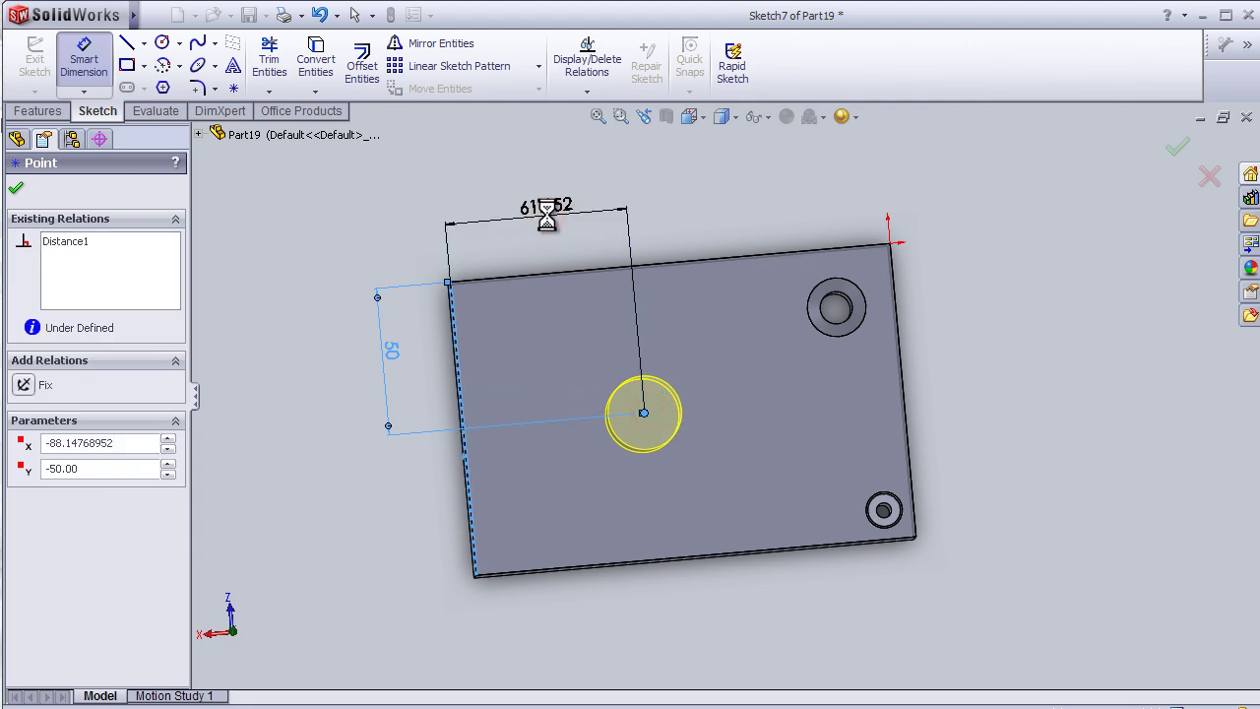
{"action": "type", "text": "50"}
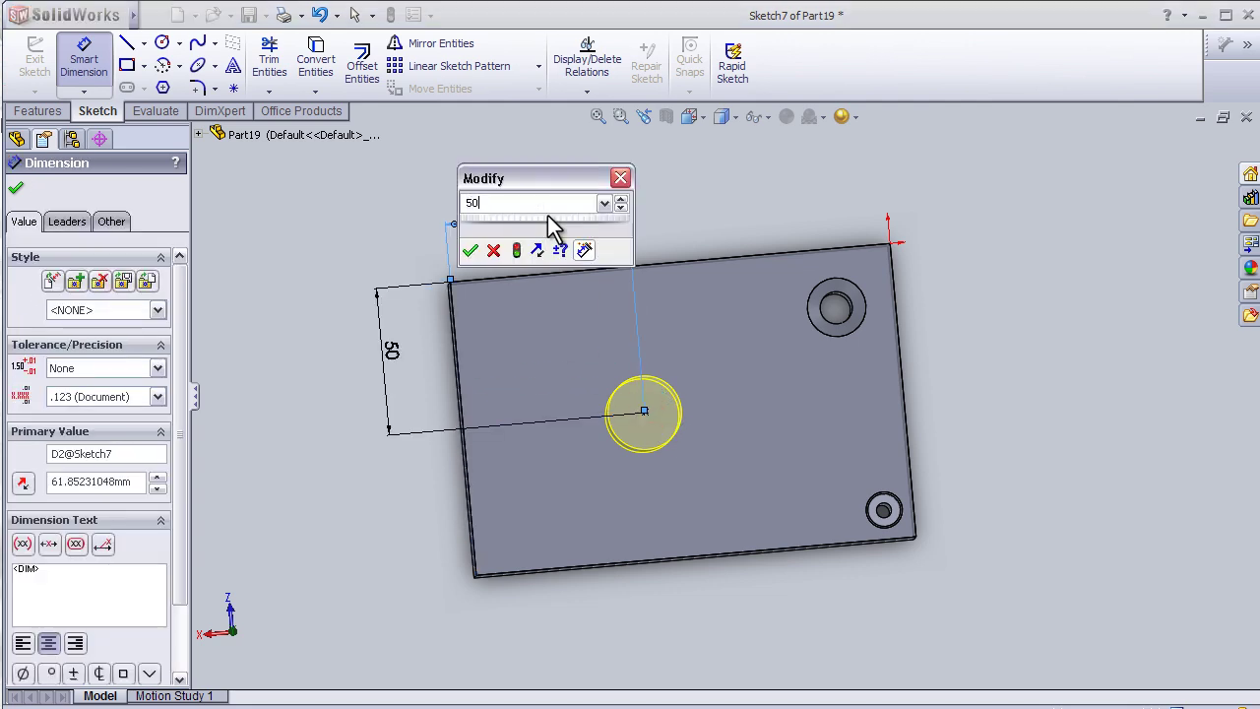
{"action": "key", "text": "Return"}
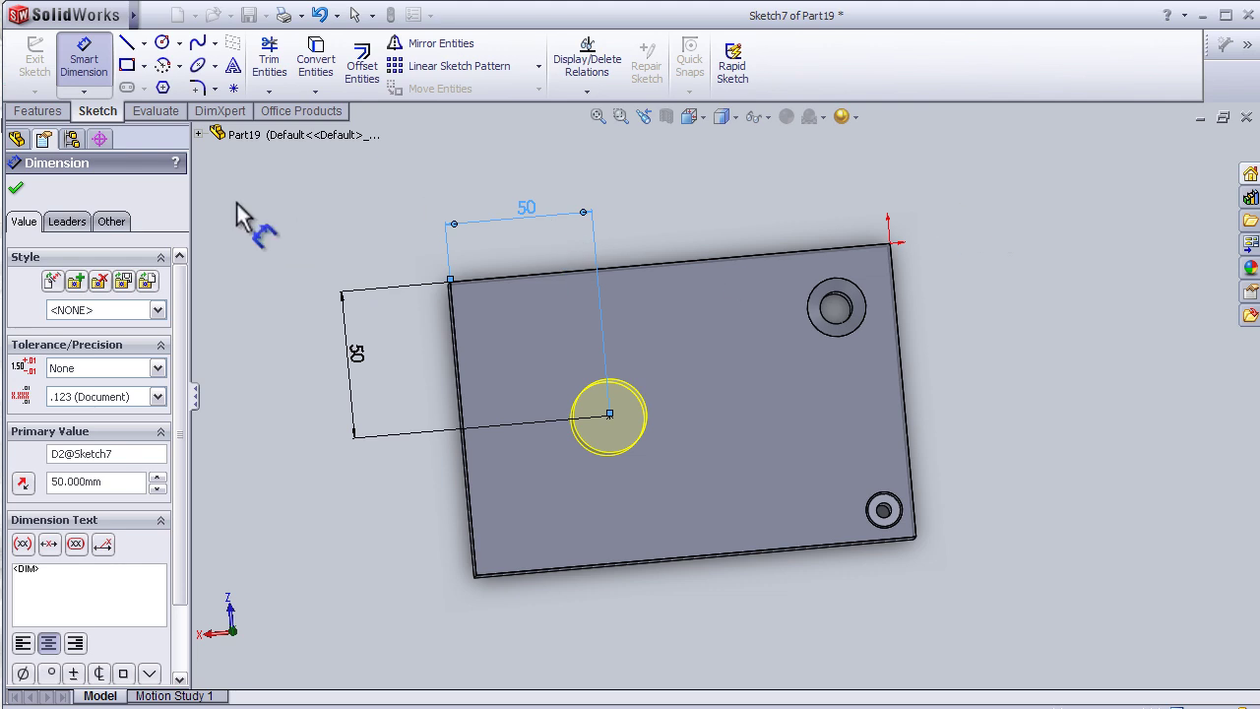
- Finish positioning the hole and view the plate face-on
{"action": "left_click", "coordinate": [17, 190]}
{"action": "key", "text": "space"}
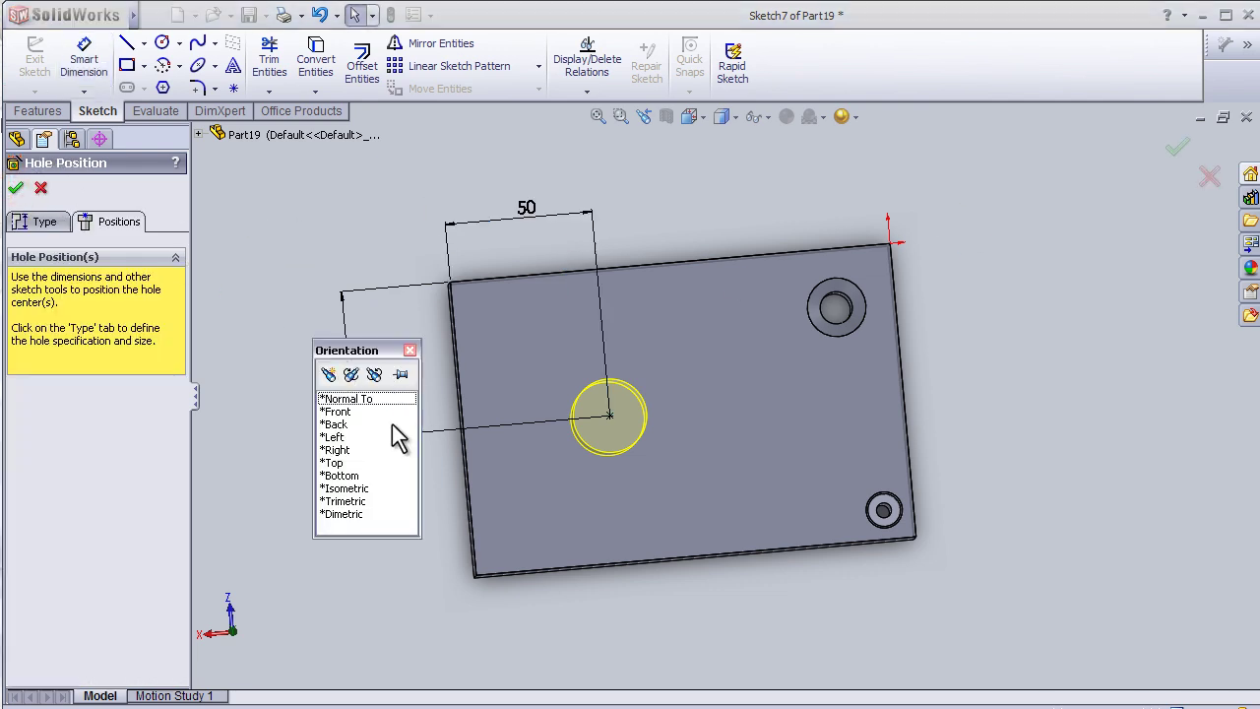
{"action": "double_click", "coordinate": [375, 400]}
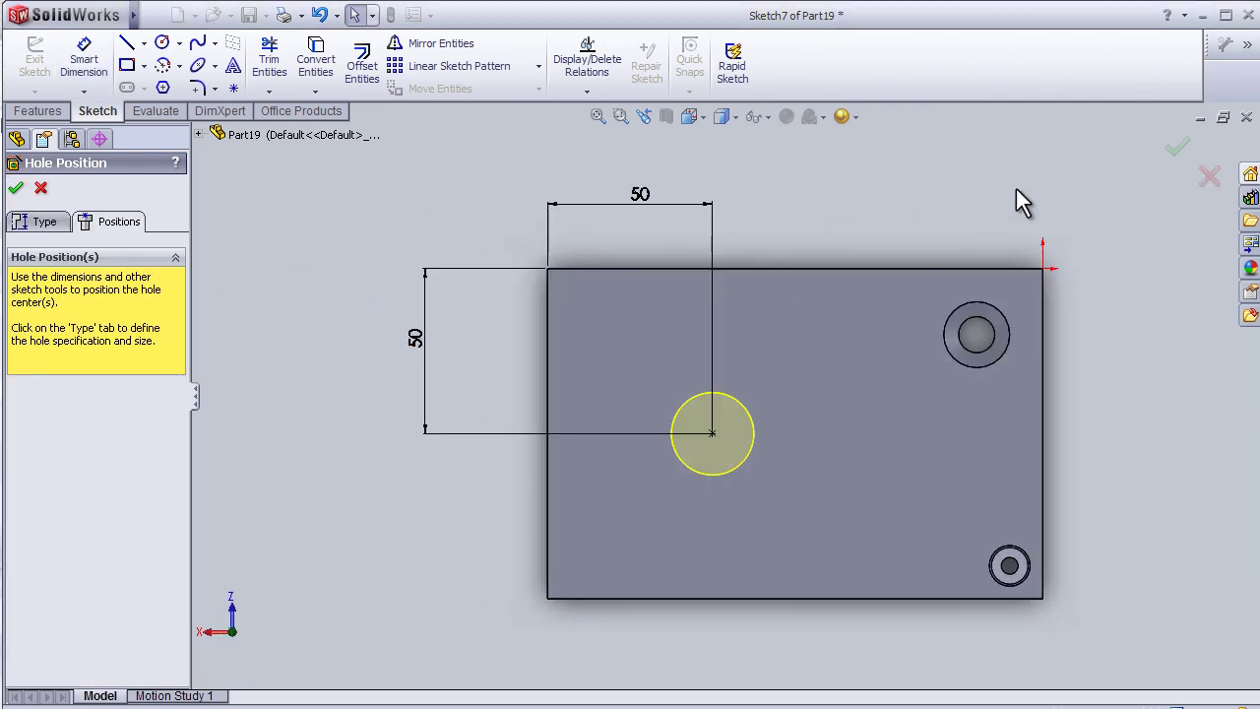
- Confirm the Ø25 through hole at 50×50 mm and orbit to an angled 3D view
{"action": "left_click", "coordinate": [1178, 154]}
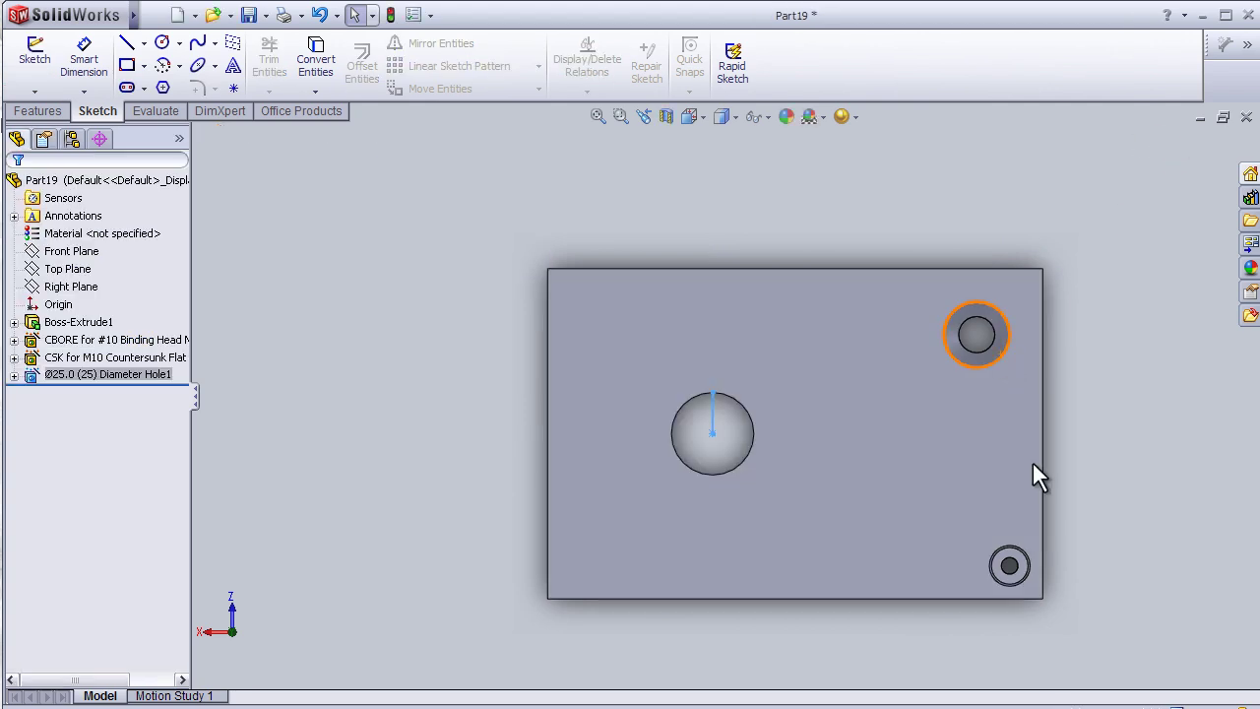
{"action": "middle_click_drag", "start_coordinate": [1129, 425], "coordinate": [1127, 313]}
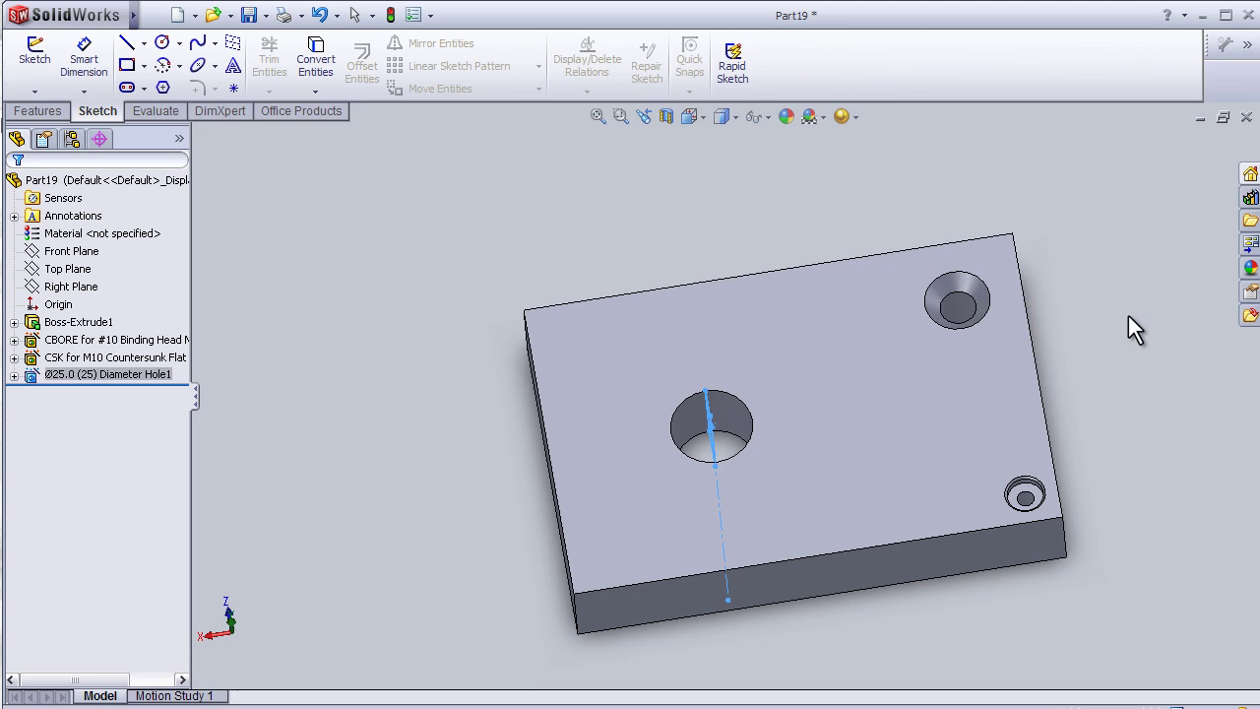